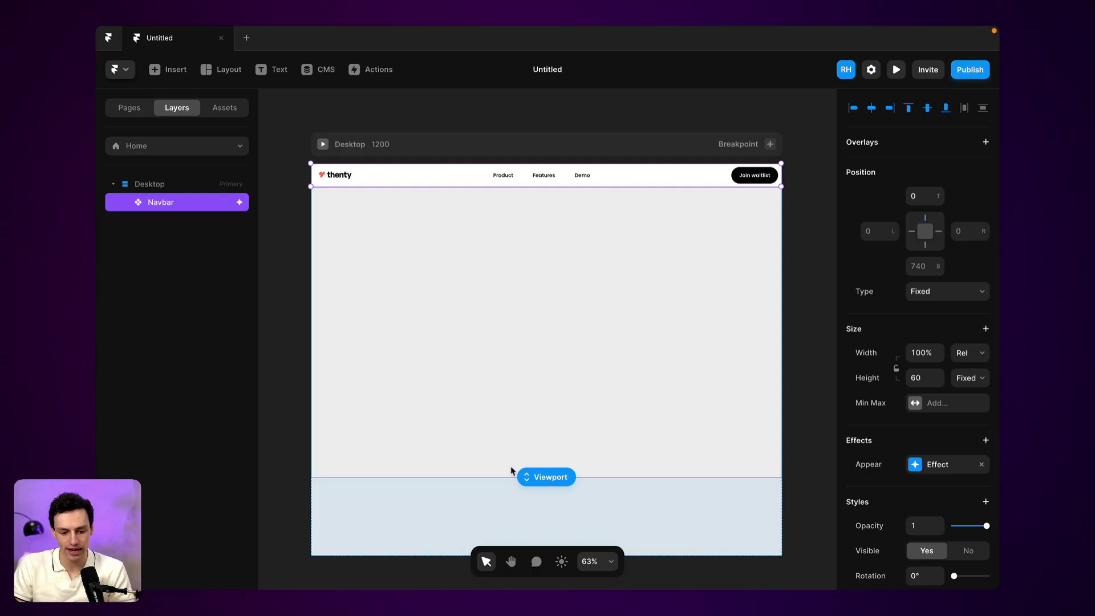
- Open the Navbar component on the desktop page for editing
left_click(801, 239)
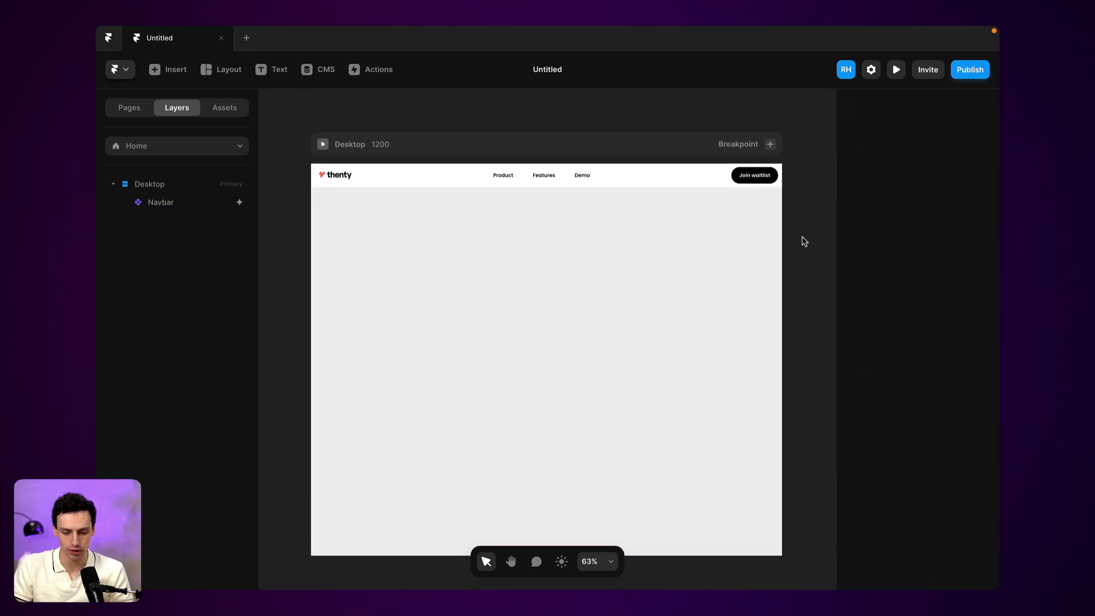
left_click(628, 169)
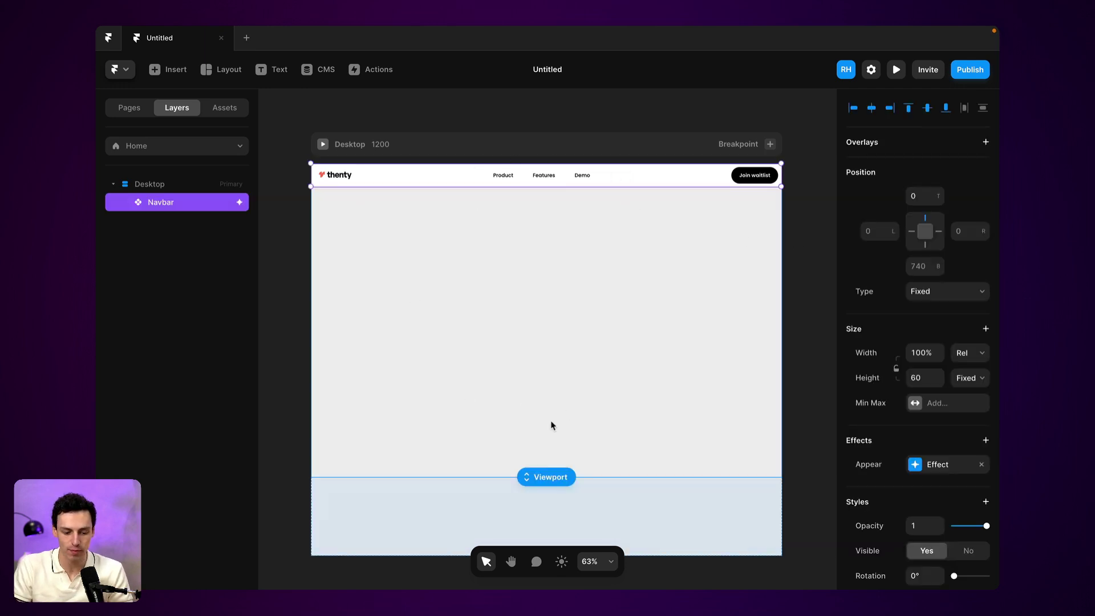
double_click(614, 180)
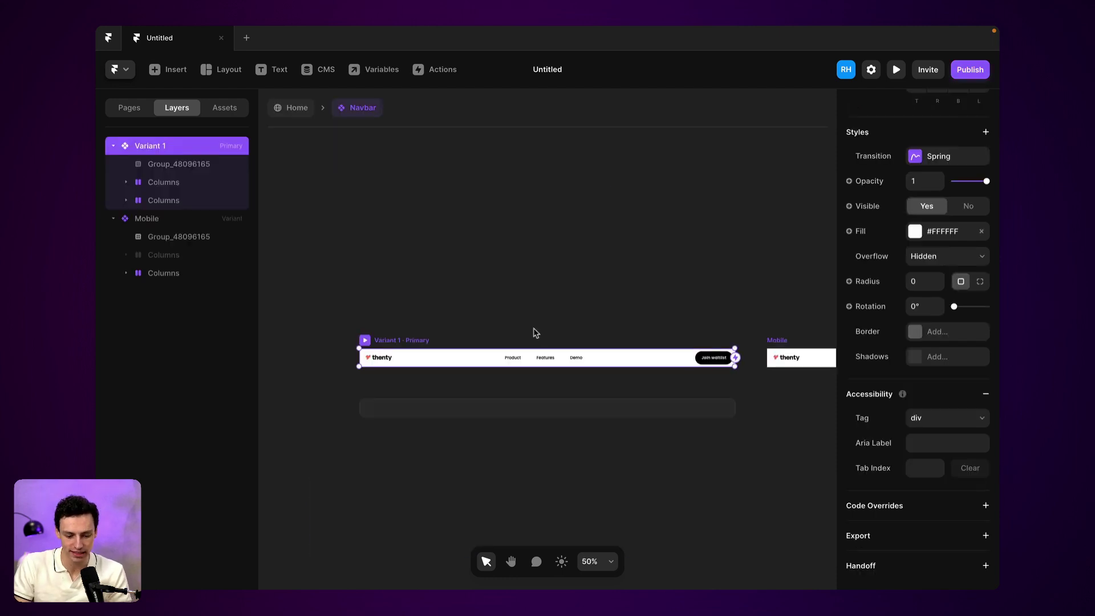
- Duplicate the navbar's primary variant, Variant 1, as a new variant beside the Mobile one
scroll(533, 332, "down", 1)
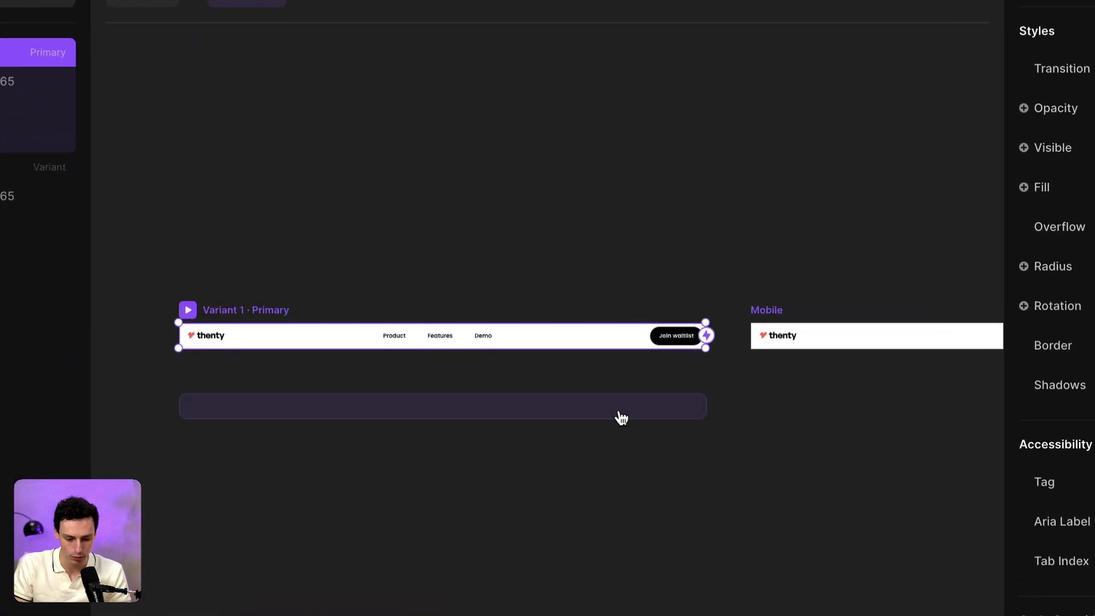
scroll(593, 373, "down", 5)
scroll(593, 372, "up", 3)
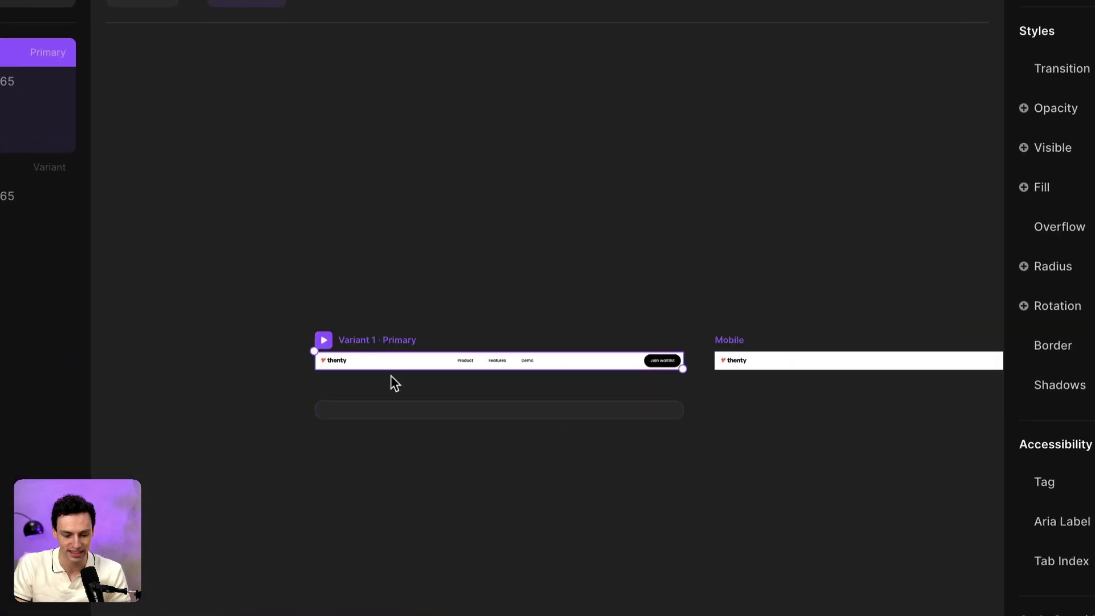
scroll(393, 382, "right", 5)
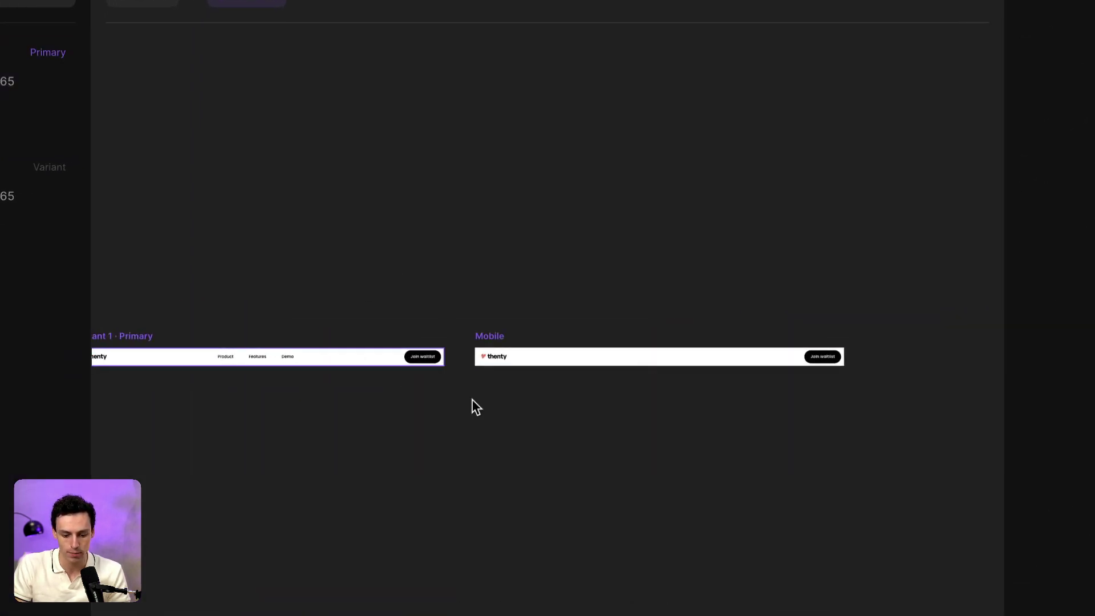
left_click(499, 336)
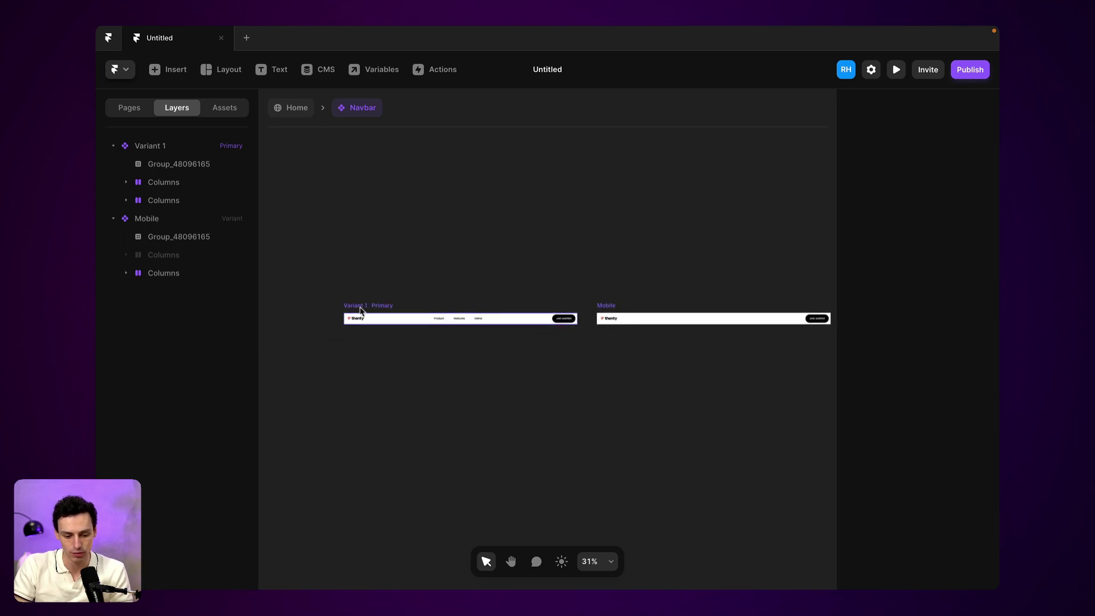
left_click(354, 317)
key("ctrl+d")
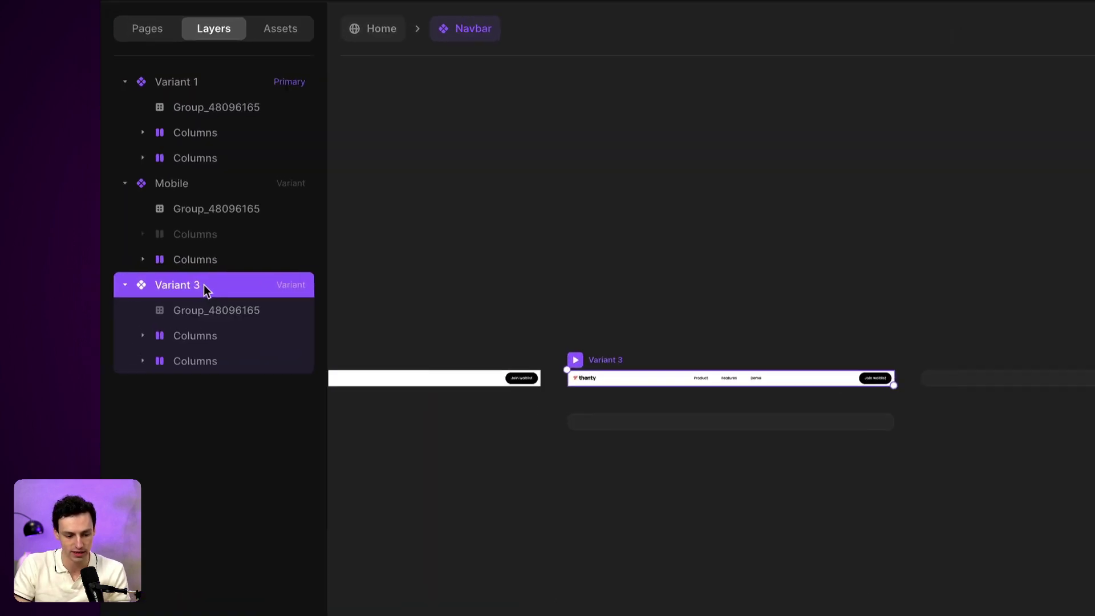
- Rename the new navbar variant "Active State"
double_click(170, 291)
type("Active ")
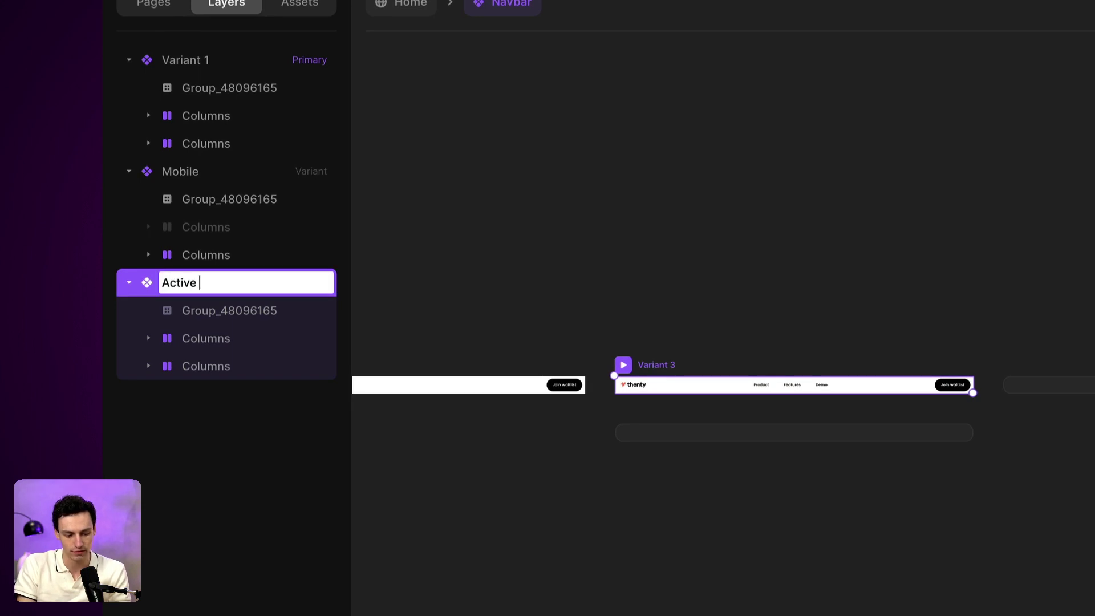
type("State")
key("Return")
key("shift+2")
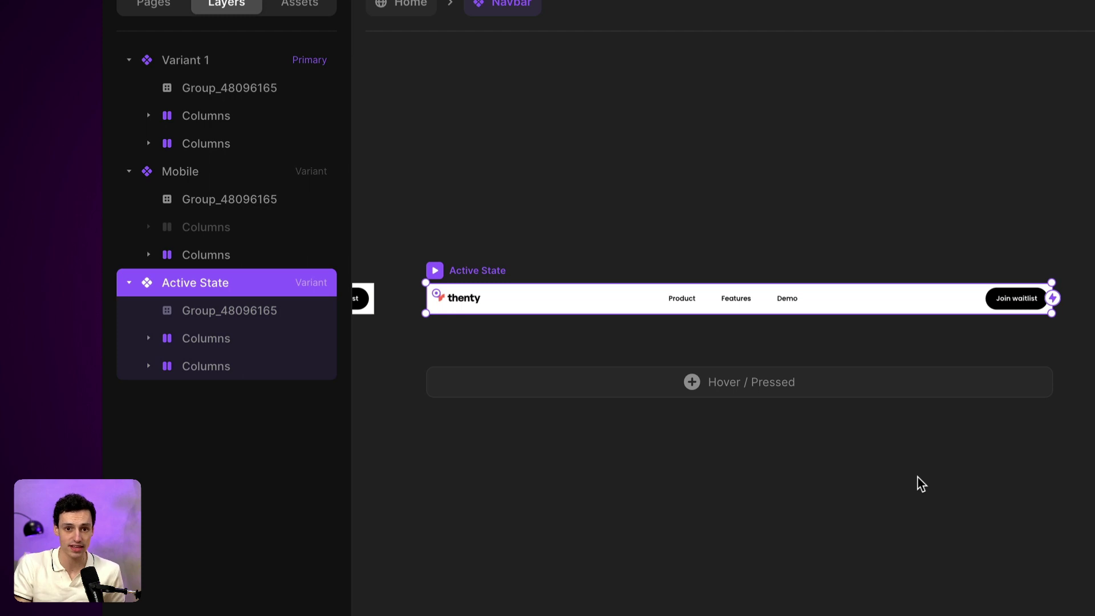
- Draw a white frame about 849 × 260 px just below the Active State navbar, aligned with its left edge
scroll(920, 483, "down", 2)
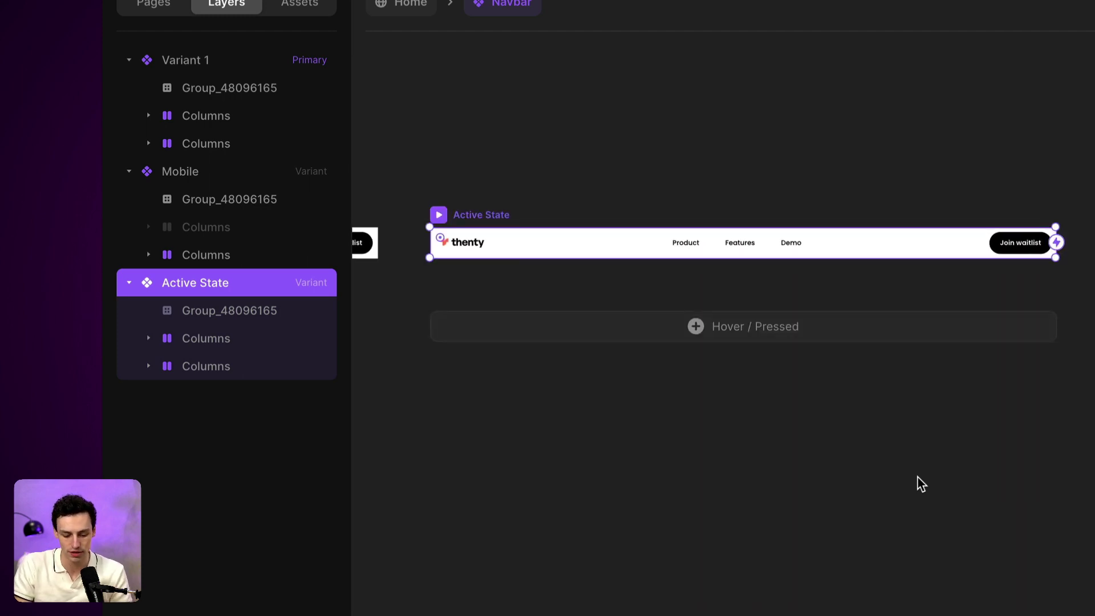
key("f")
left_click_drag(429, 276, 609, 340)
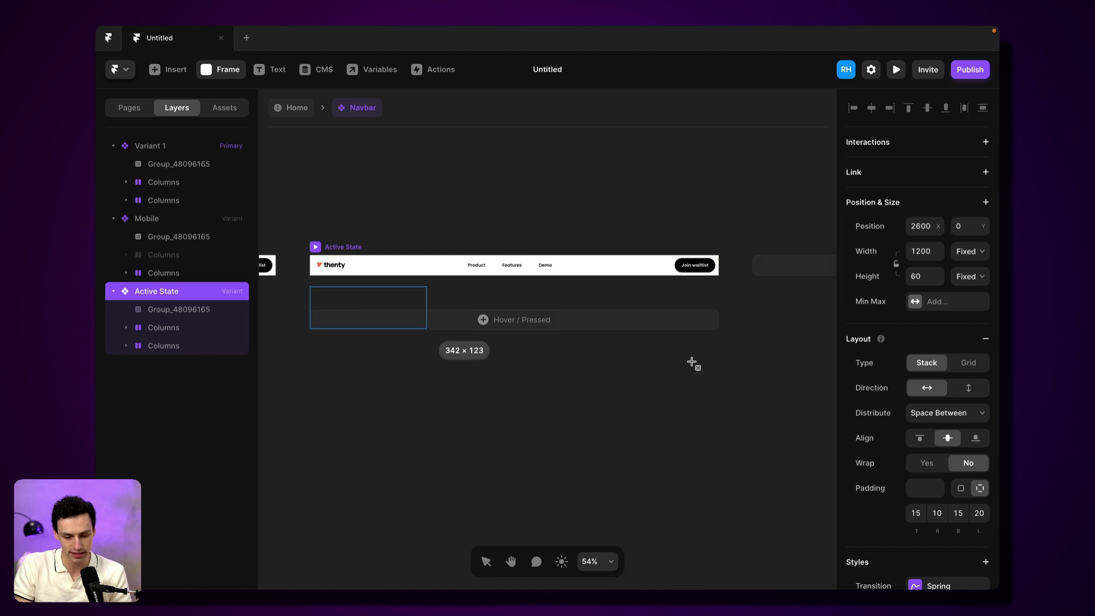
mouse_move(691, 362)
left_mouse_down()
mouse_move(728, 378)
mouse_move(598, 375)
left_mouse_up()
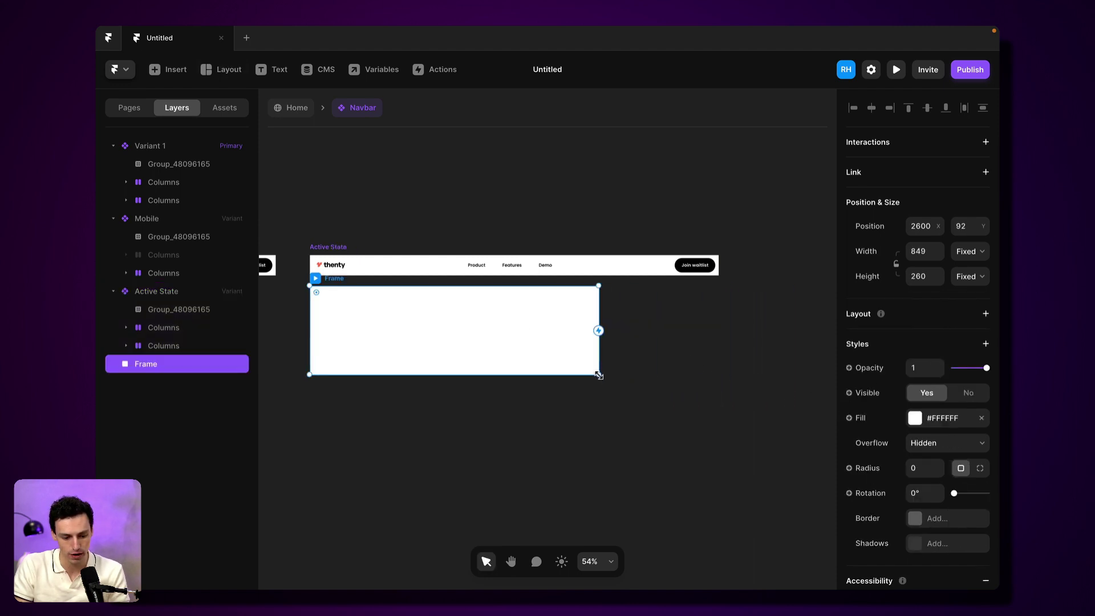
- Move the new frame slightly down to Y 109, leaving a wider gap below the Active State navbar
left_click(150, 292)
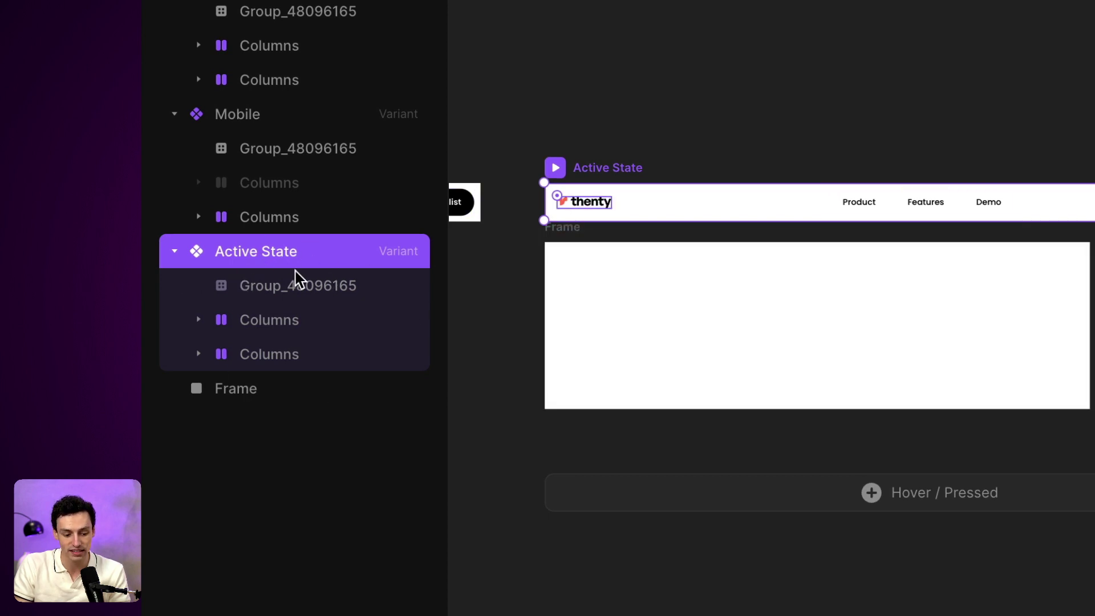
left_click(225, 388)
left_click(295, 262)
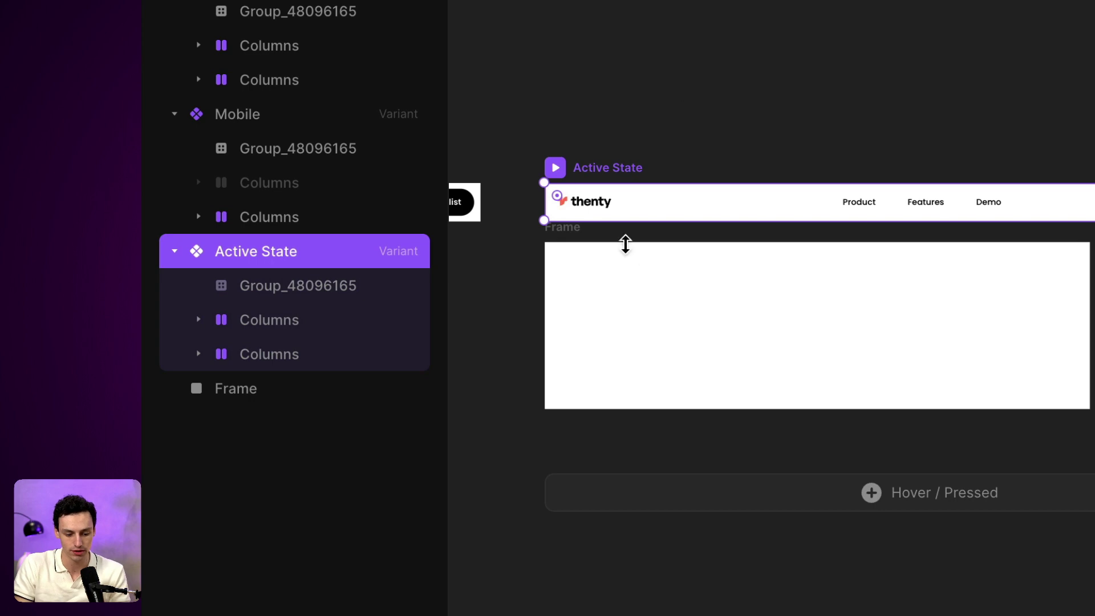
left_click(630, 273)
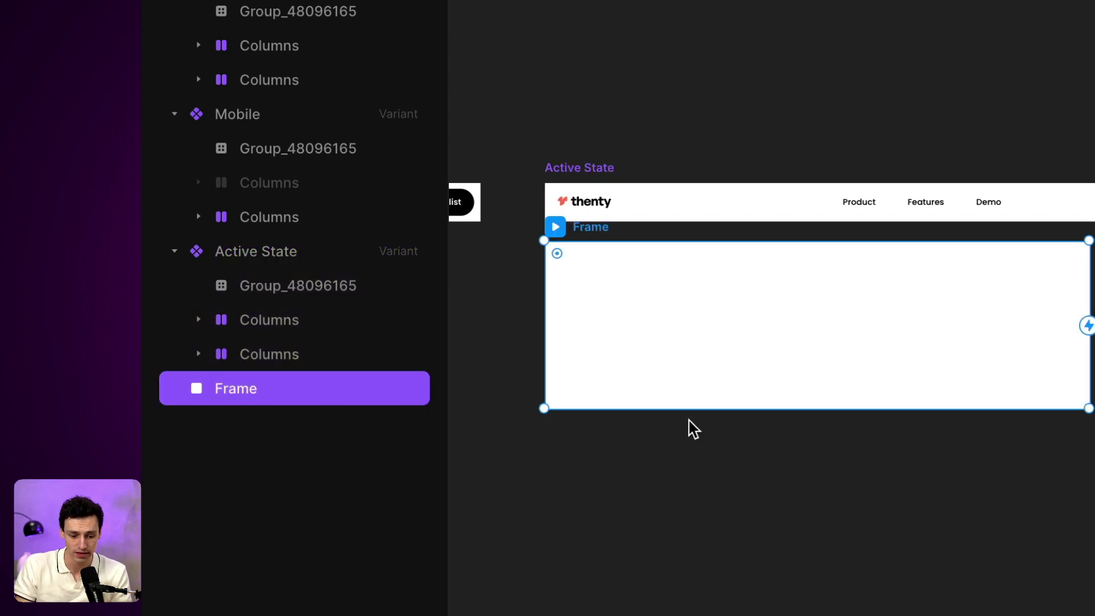
left_click_drag(679, 313, 679, 326)
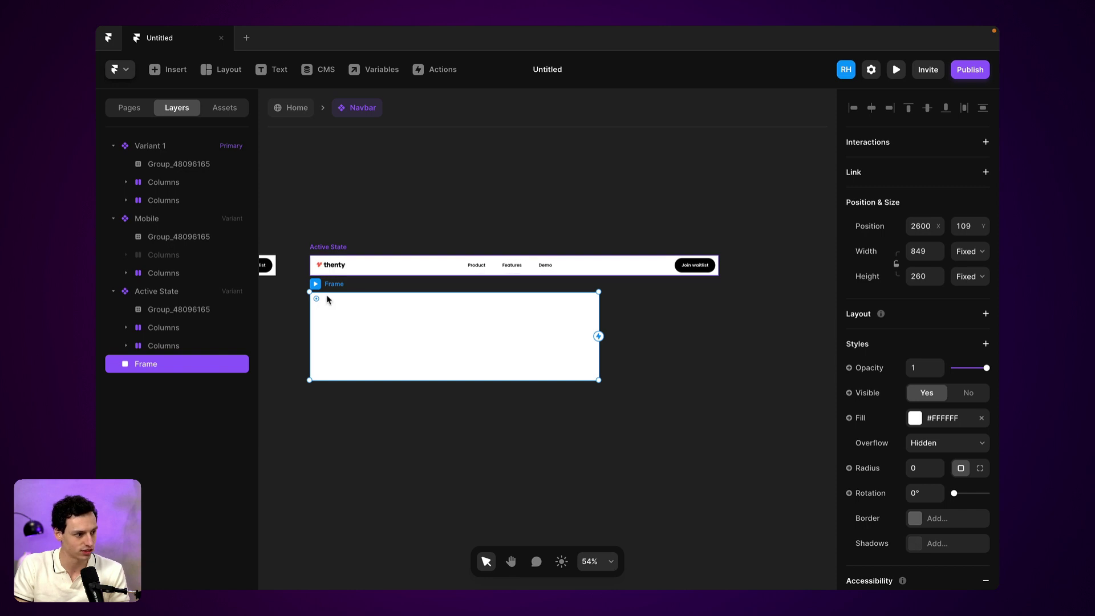
- Set the corner radius of the white frame to 12
scroll(986, 501, "down", 2)
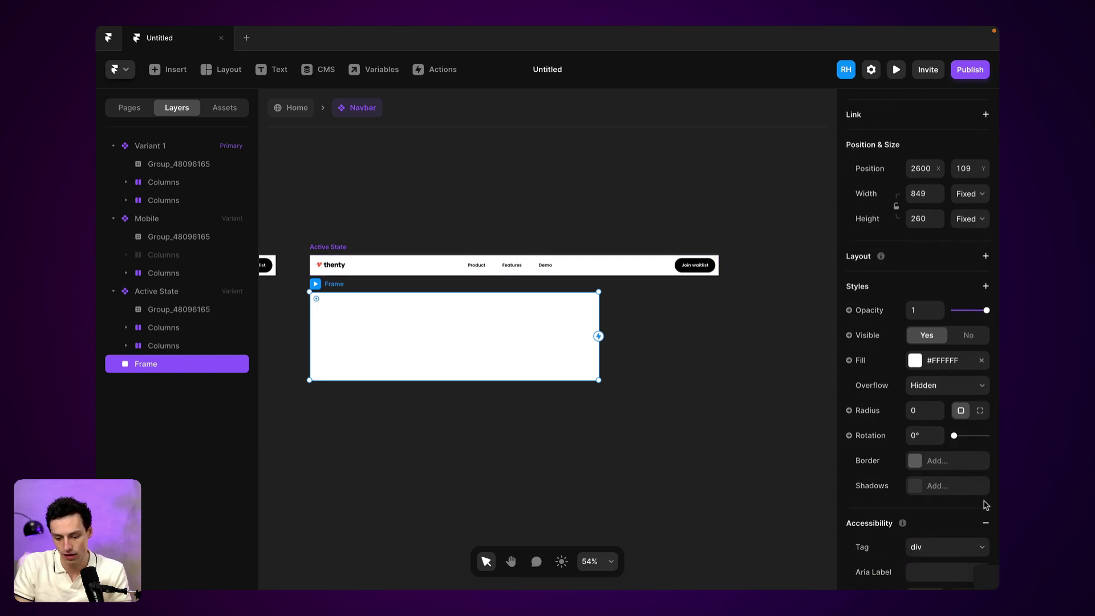
left_click(921, 411)
type("12")
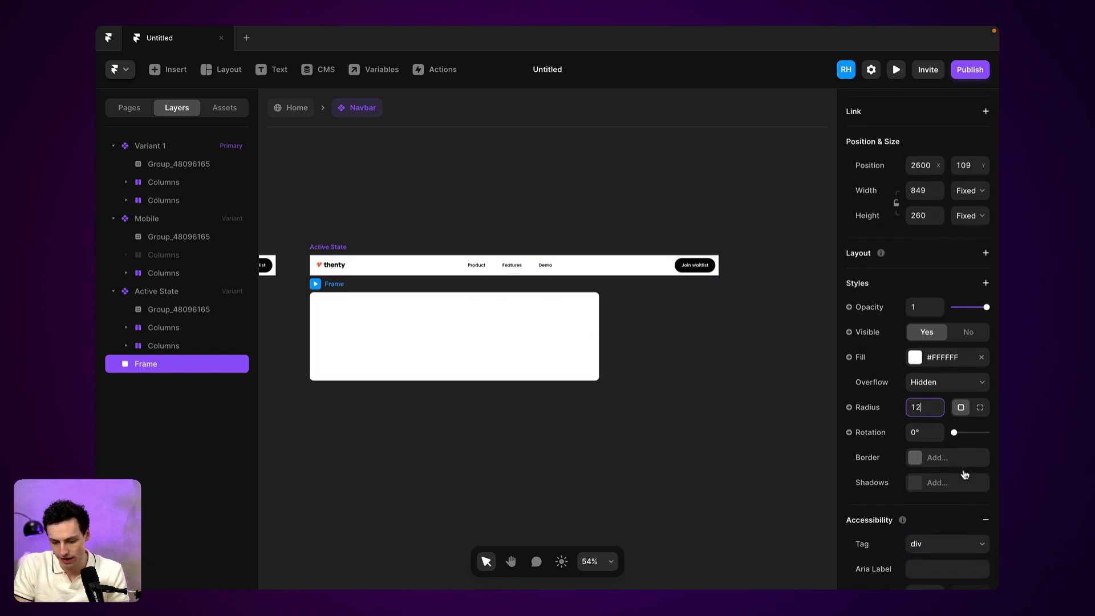
- Add an outside box shadow to the white frame with a blur of 60 and black at about 19% opacity
scroll(965, 477, "down", 1)
left_click(921, 447)
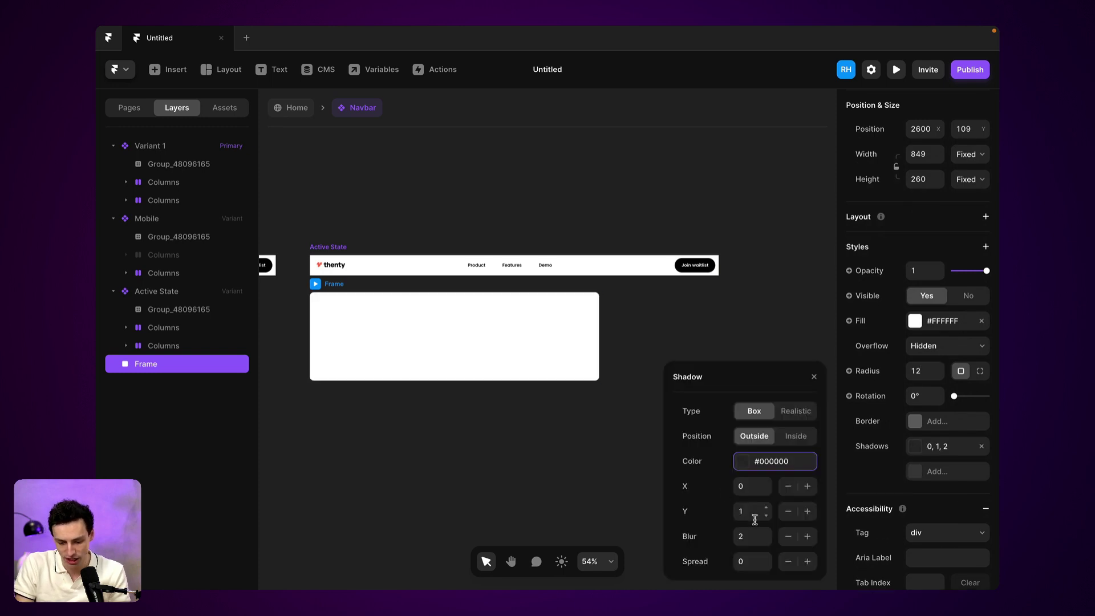
left_click(743, 535)
type("60")
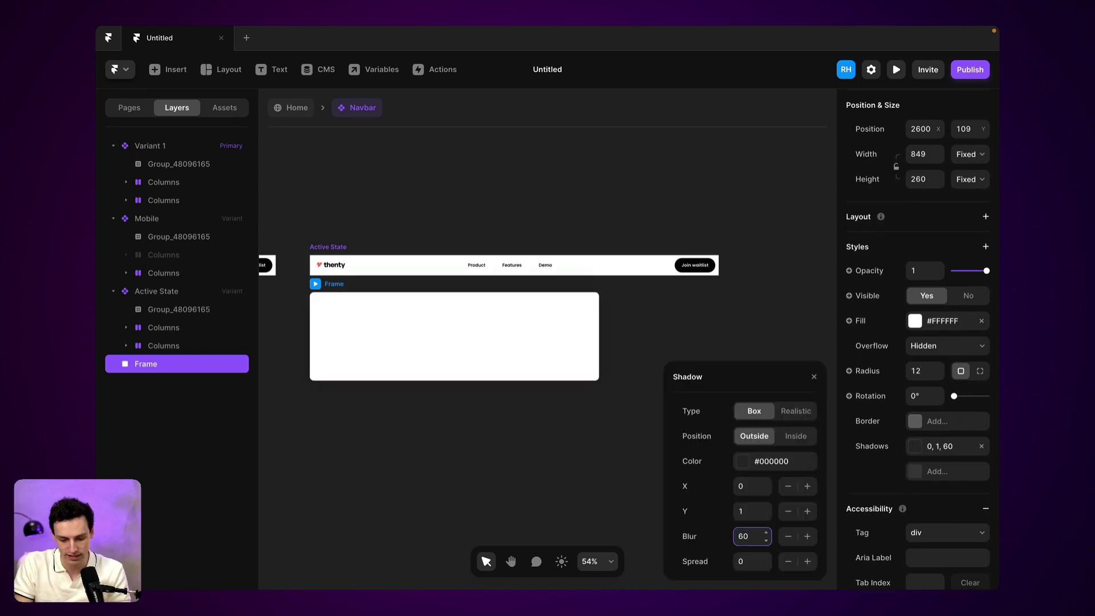
left_click(744, 467)
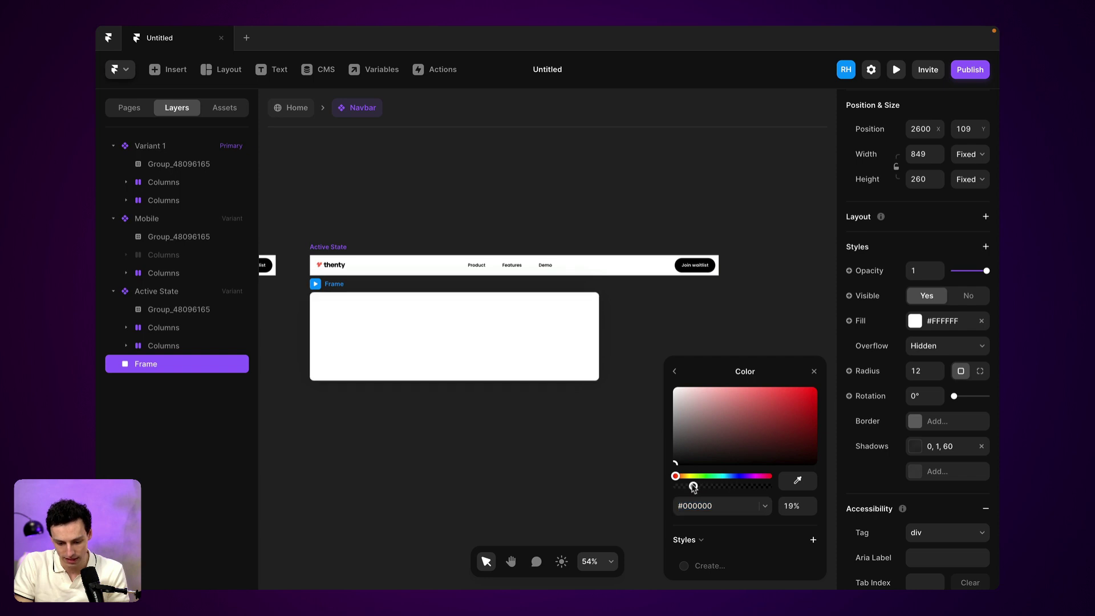
left_click(432, 476)
scroll(330, 361, "up", 4)
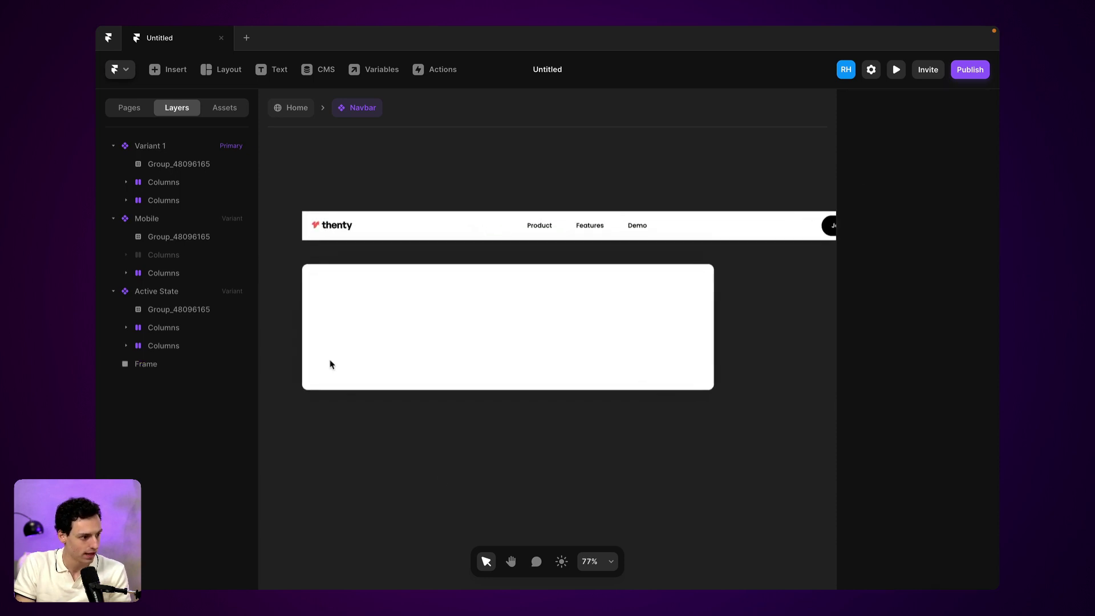
- Increase the white frame's height to about 309 px and draw a 168 × 168 px square frame near its upper-left corner
left_click(385, 321)
left_click_drag(417, 368, 416, 392)
key("f")
left_click_drag(331, 258, 412, 340)
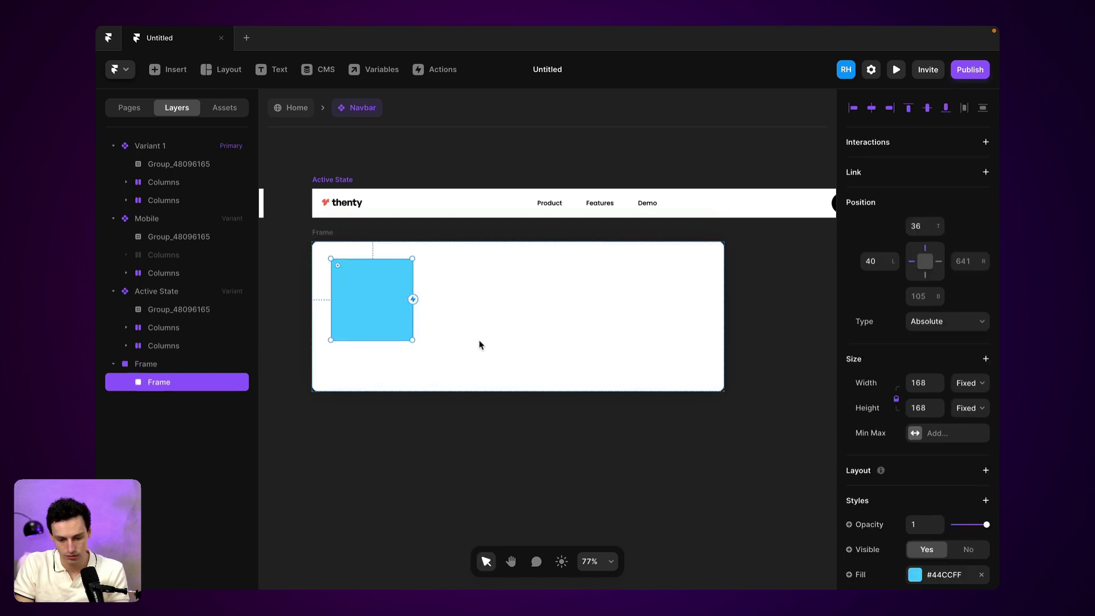
- Fill the square with an Unsplash image, searching for "3d graphic" and choosing the pink and purple gradient picture
left_click(914, 574)
left_click(803, 369)
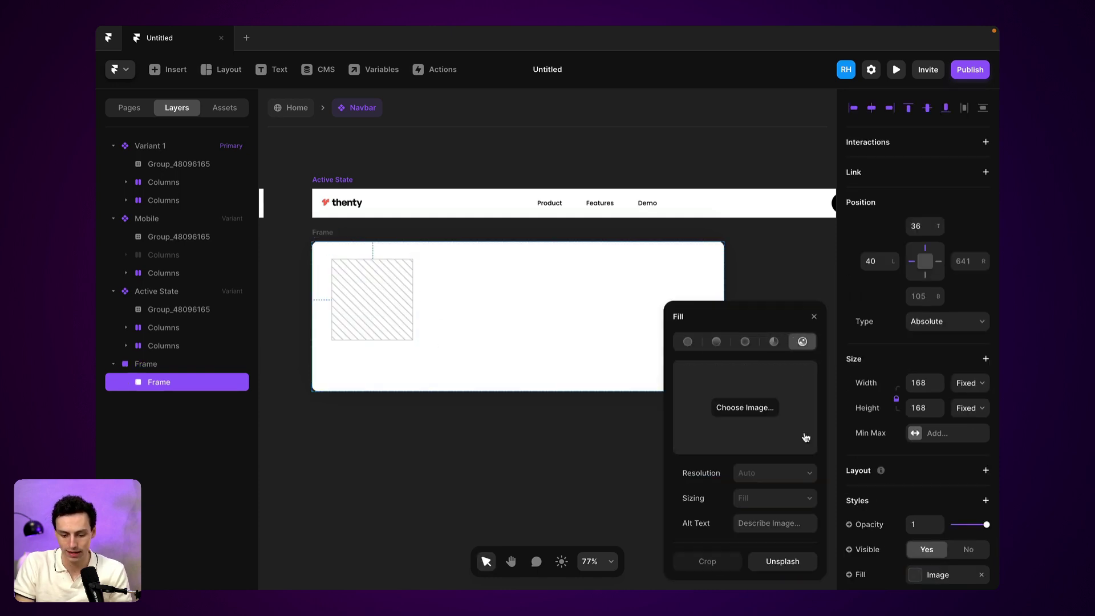
left_click(782, 561)
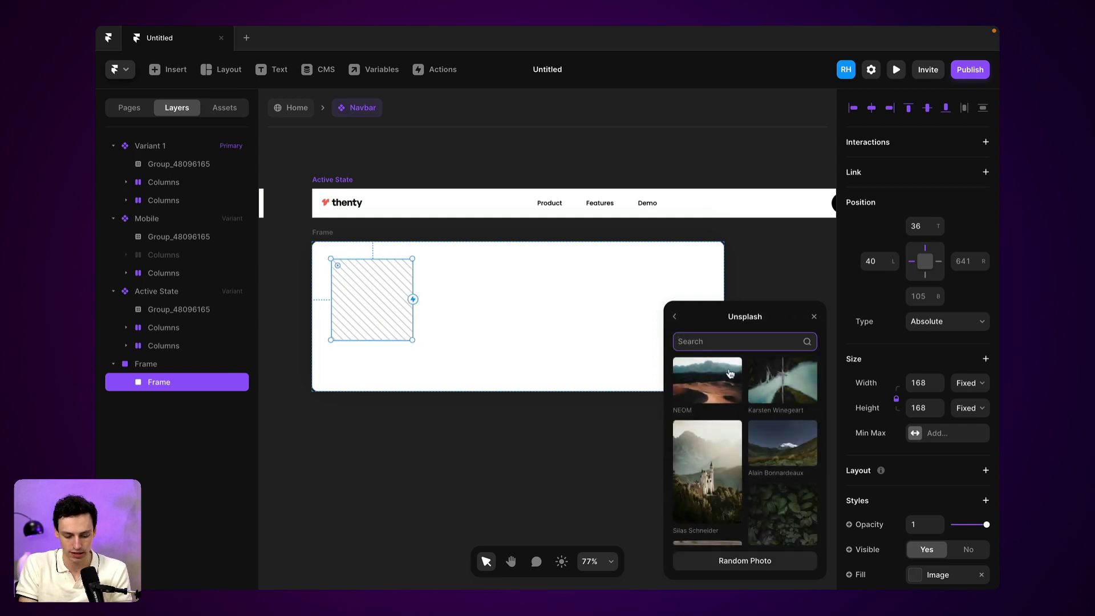
type("3d graphic")
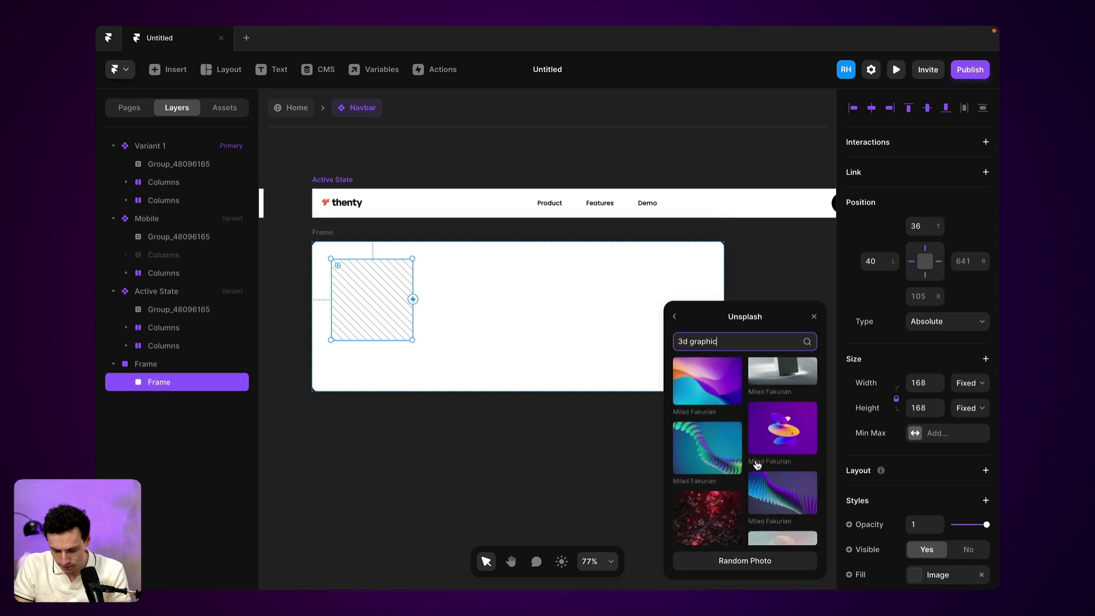
scroll(766, 450, "up", 2)
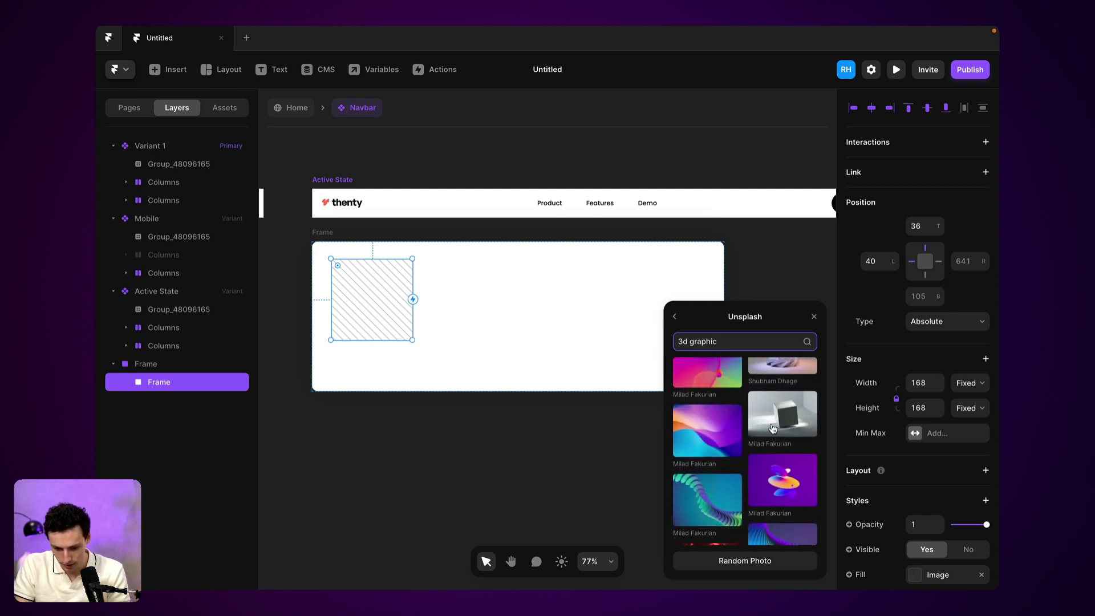
left_click(708, 374)
key("Escape")
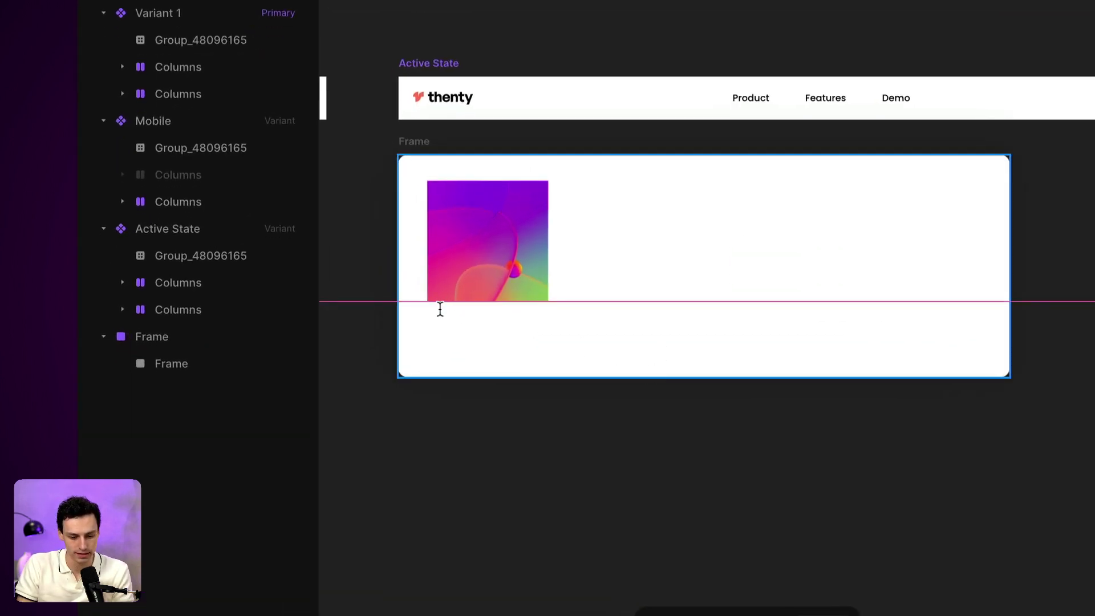
- Add the text "About Us" below the image inside the white frame
left_click(438, 319)
type("S")
key("BackSpace")
type("About Us")
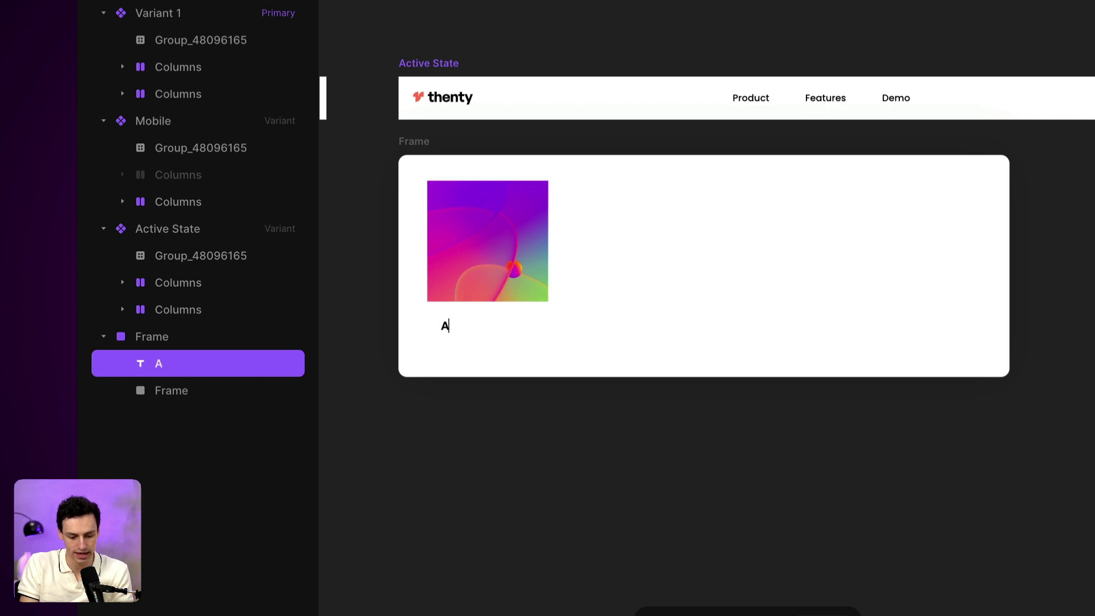
key("Escape")
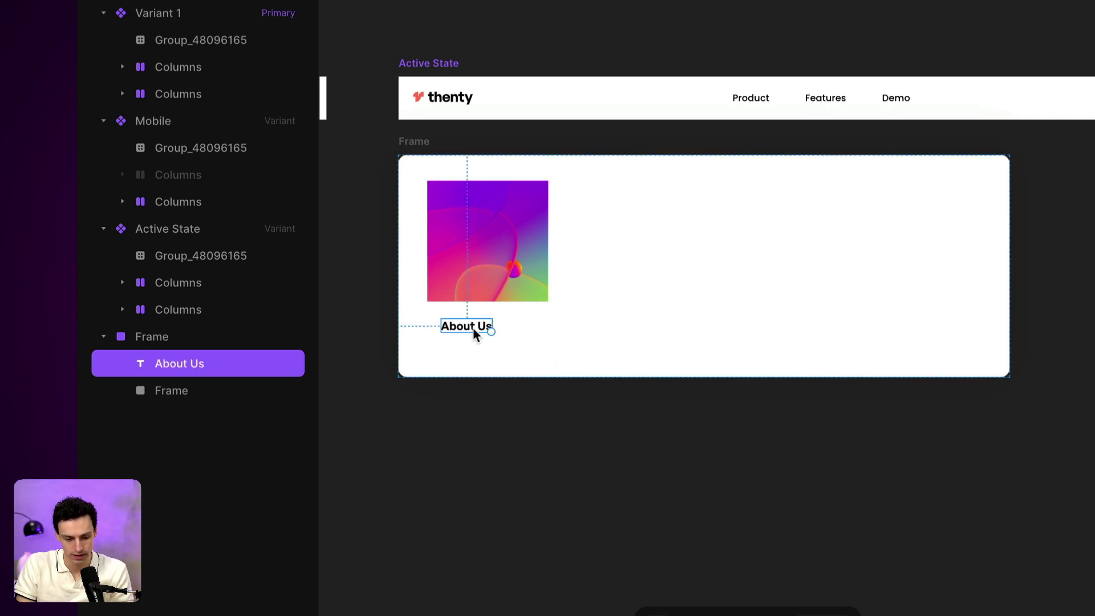
- Duplicate the "About Us" text just below itself and change the copy to "Learn to build award winning websites."
left_click_drag(473, 328, 474, 346)
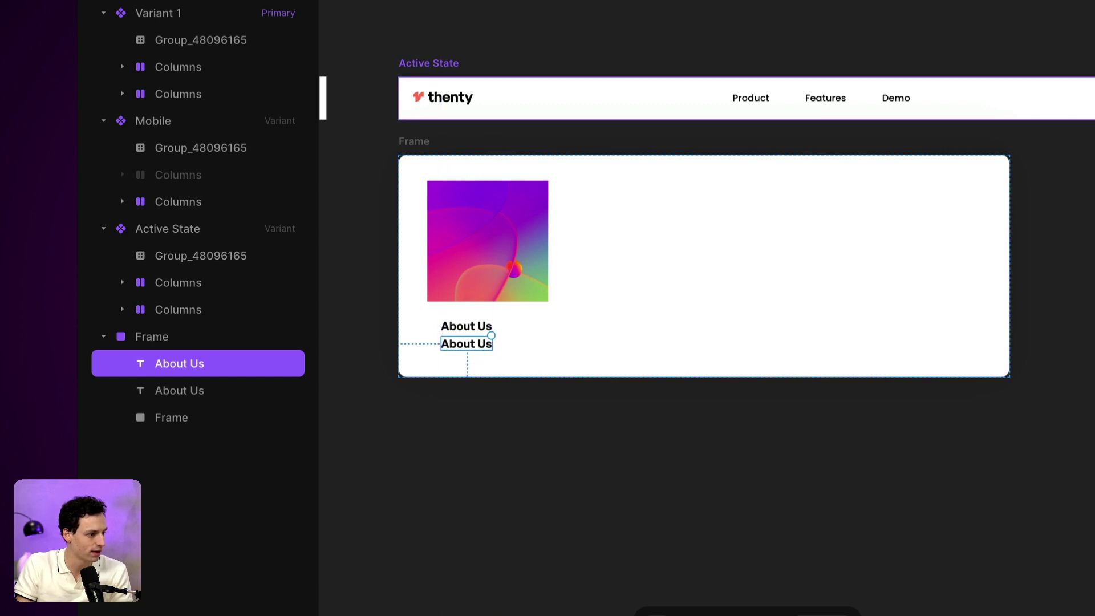
left_click(453, 328)
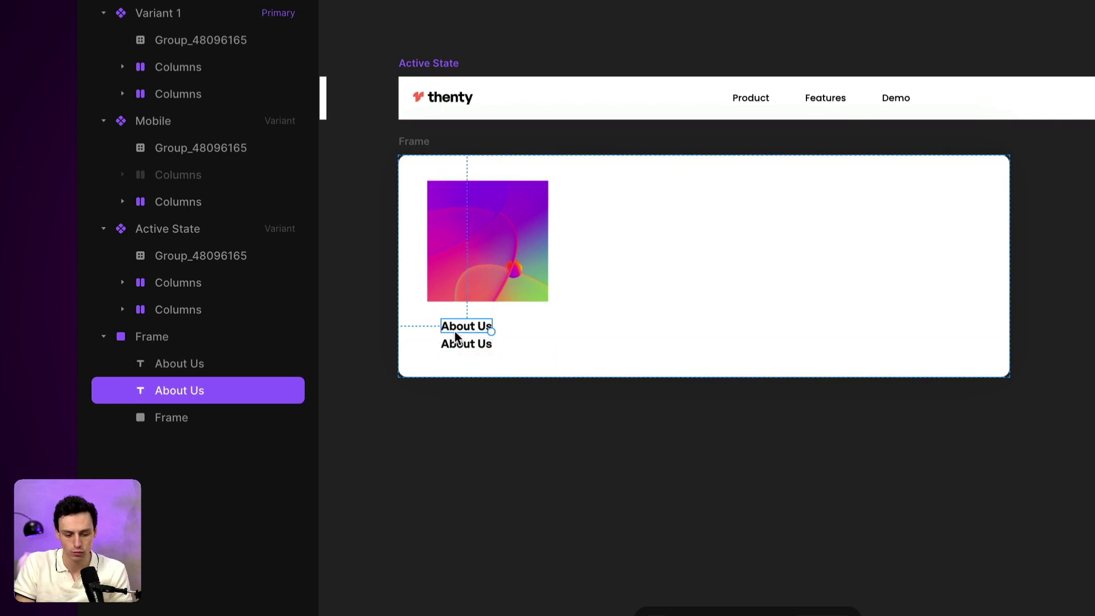
left_click(453, 343)
double_click(452, 342)
type("Learn to build award winning websites.")
key("Escape")
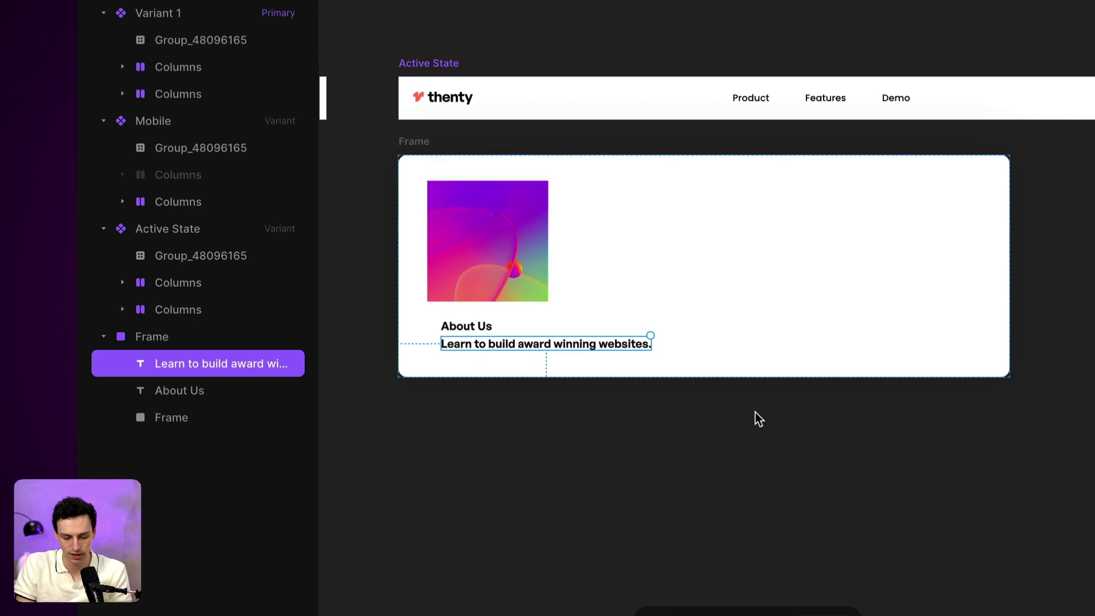
- Draw a frame about 263 × 63 px around the "About Us" heading and its description text
scroll(755, 418, "up", 5)
key("f")
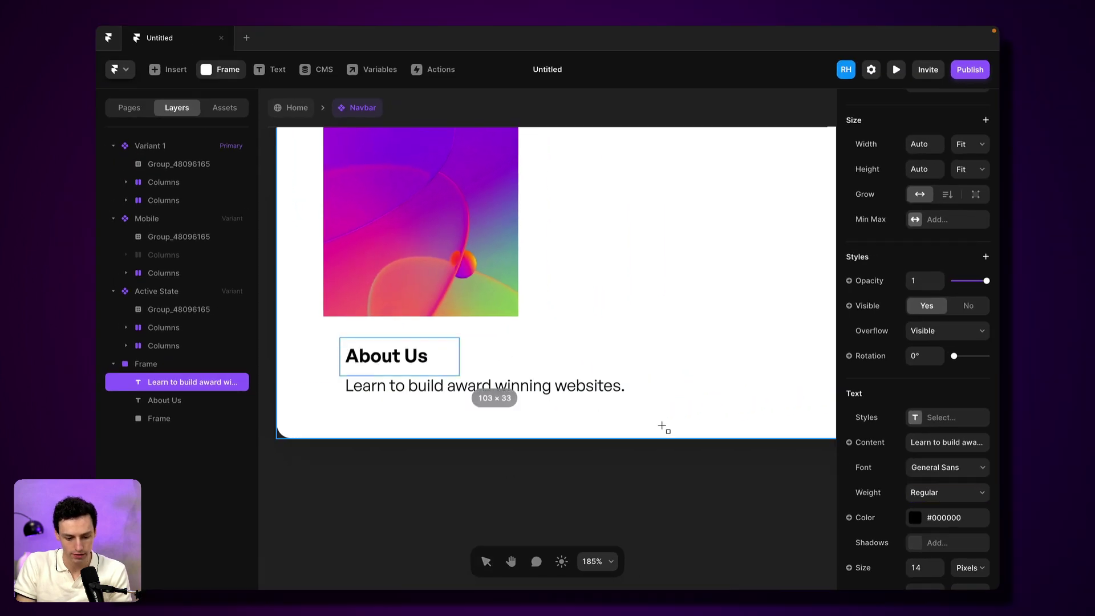
left_click_drag(662, 426, 644, 409)
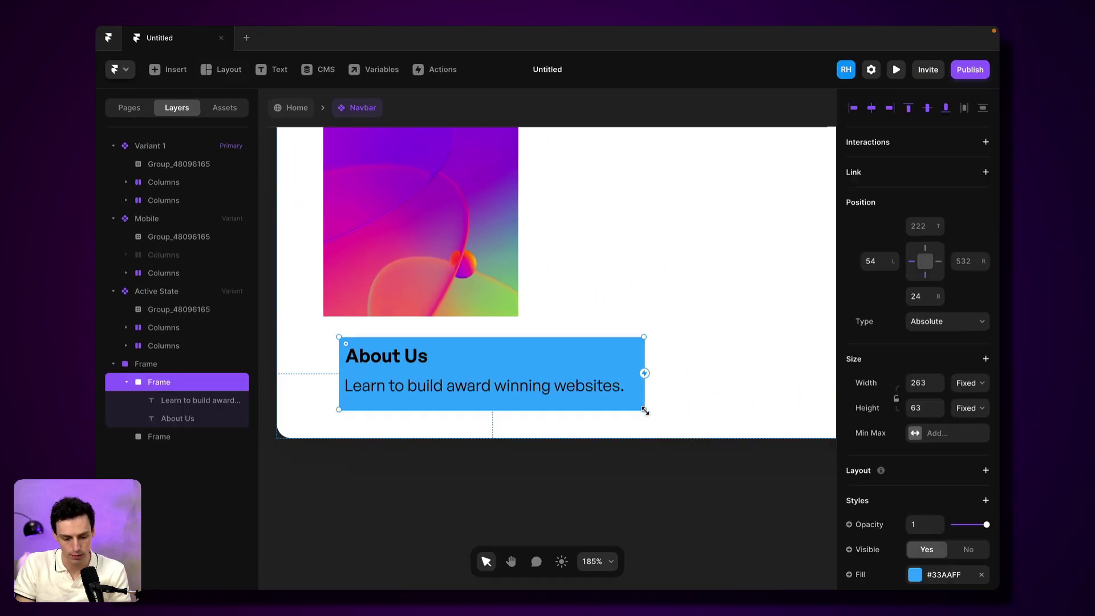
- Set the text frame's width and height to Auto so it wraps its contents as a stack
scroll(979, 478, "down", 3)
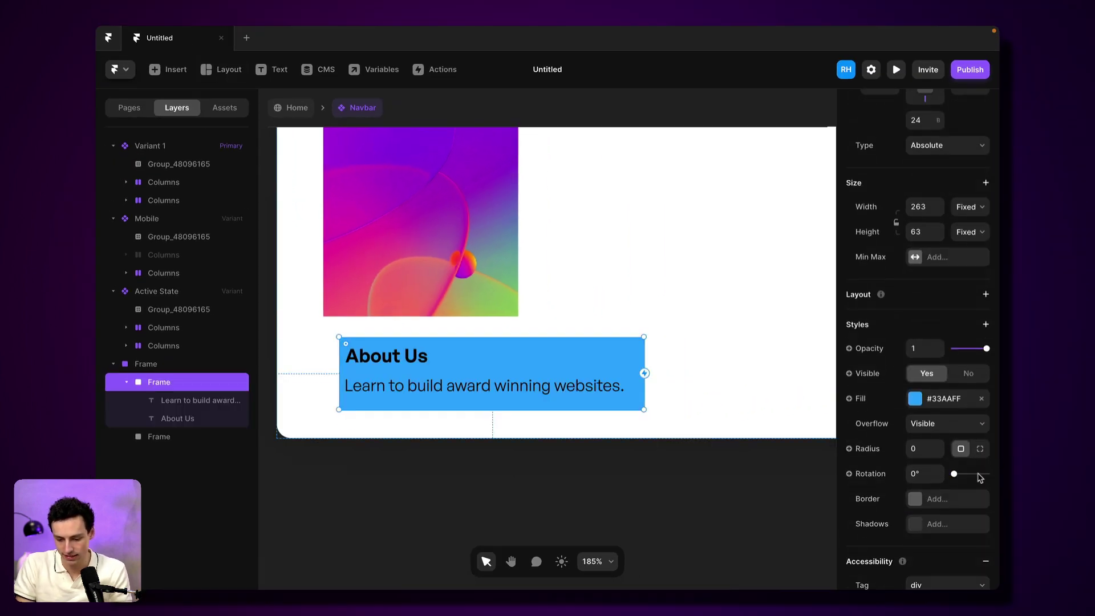
left_click(923, 207)
type("auto")
key("Return")
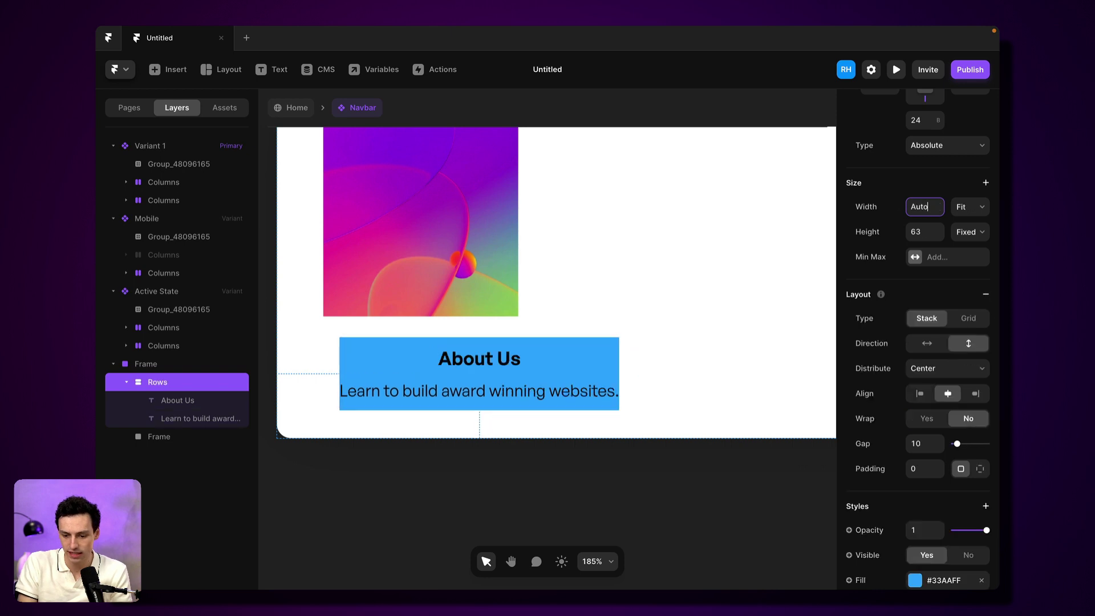
left_click(927, 232)
type("auto")
key("Return")
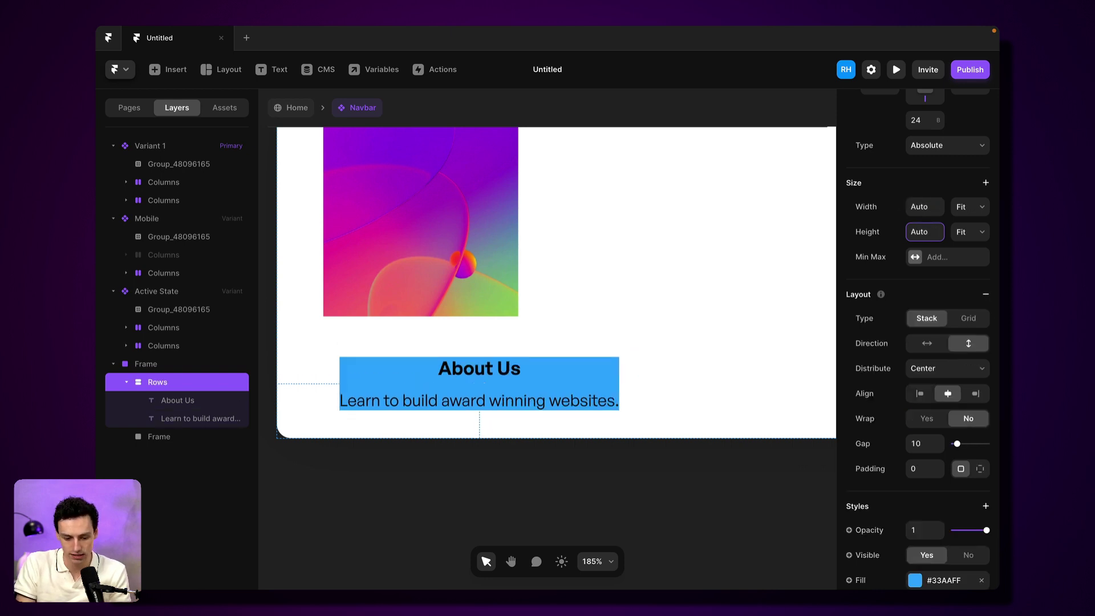
- Format the text stack with Start distribution, left alignment, a gap of 4 and no fill
scroll(944, 505, "down", 4)
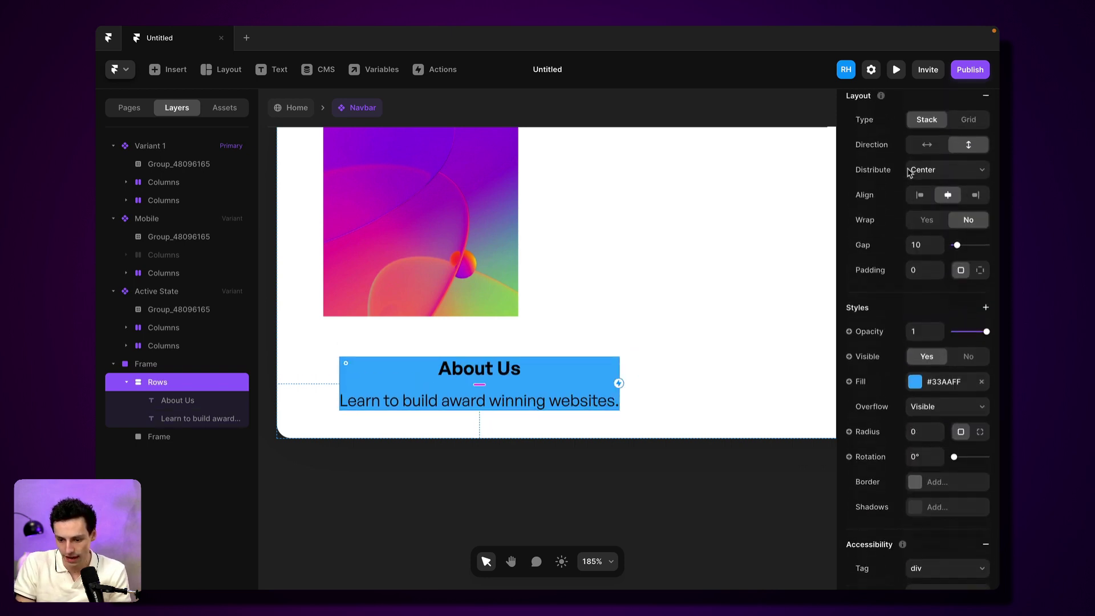
scroll(909, 173, "up", 1)
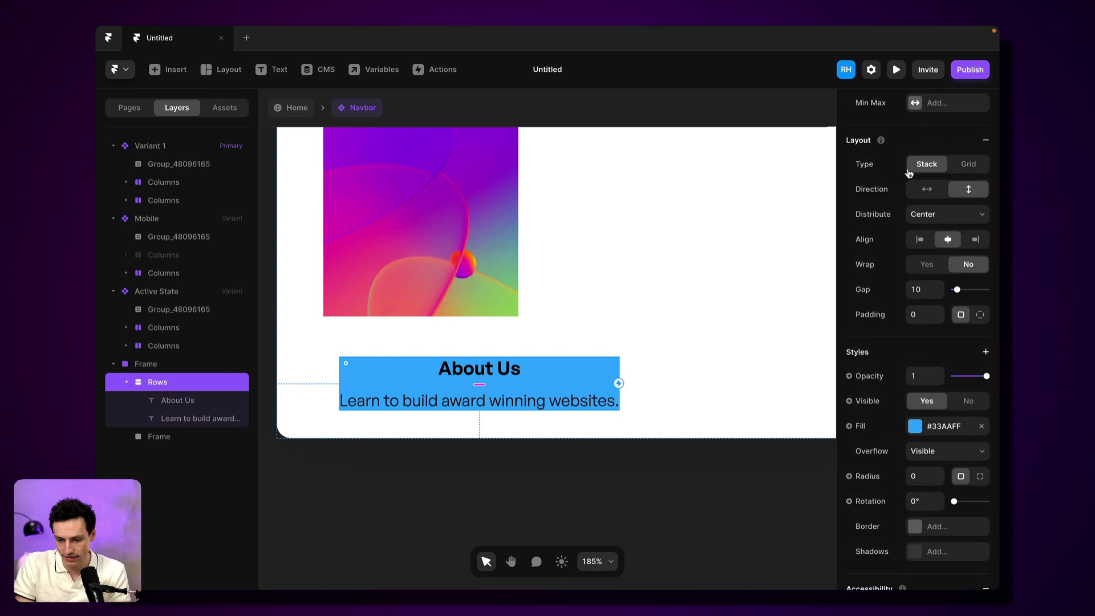
left_click(933, 216)
left_click(929, 201)
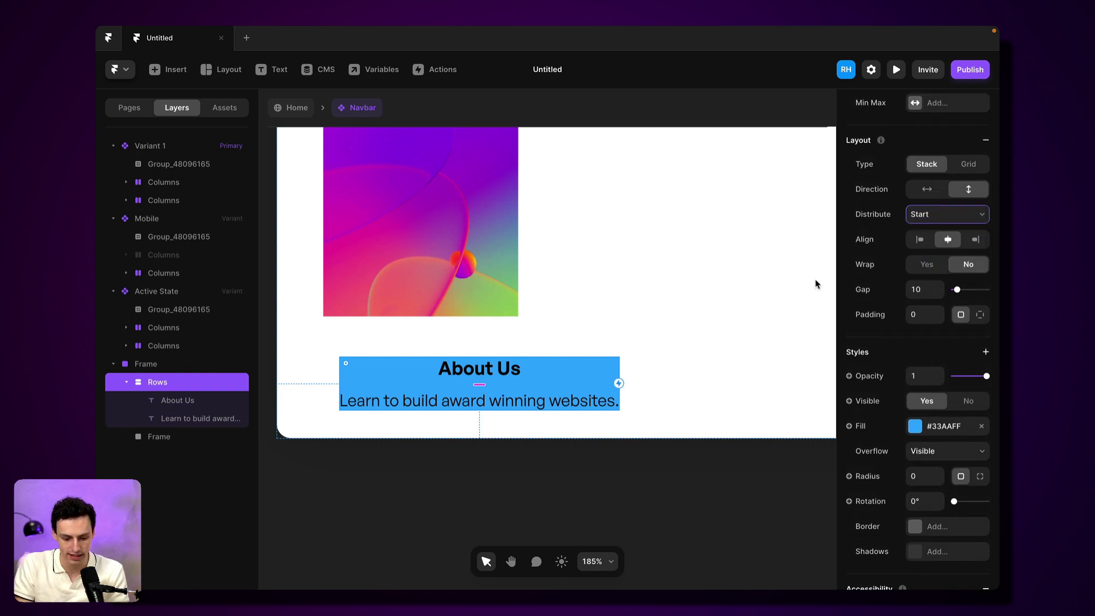
left_click(918, 239)
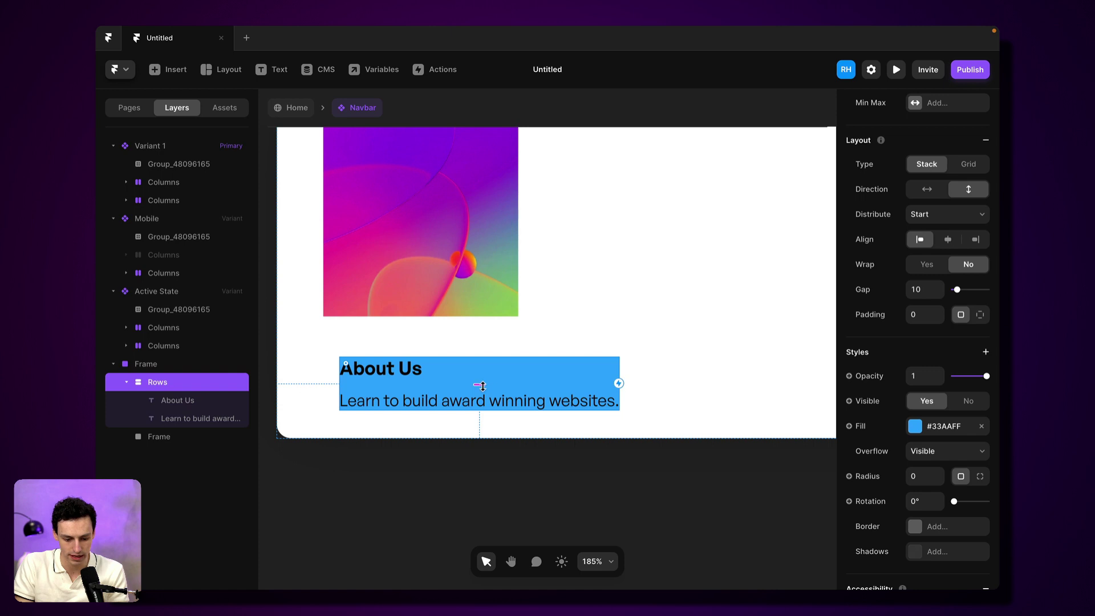
left_click_drag(482, 386, 482, 378)
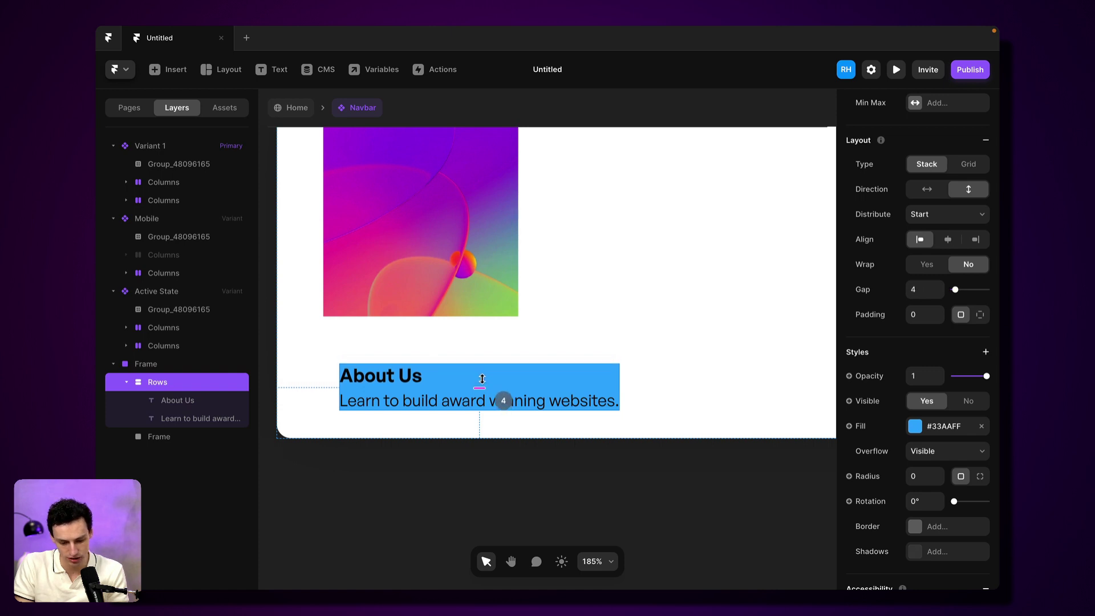
left_click(980, 428)
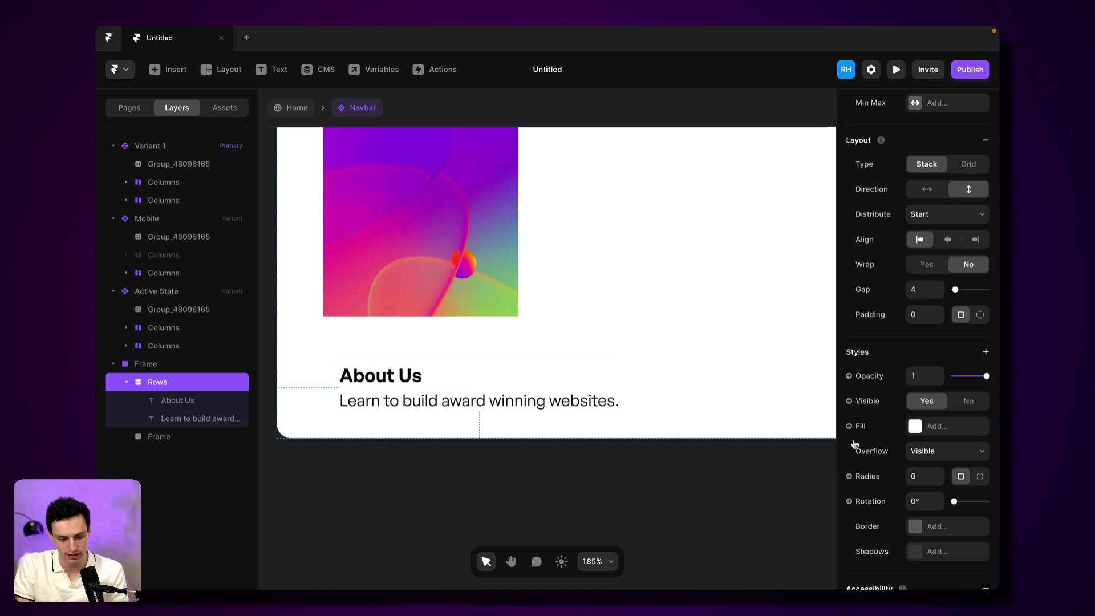
- Draw a frame about 286 × 283 px around the image and text stack and name it "Content Block"
scroll(446, 392, "down", 3)
key("f")
left_click_drag(569, 409, 346, 194)
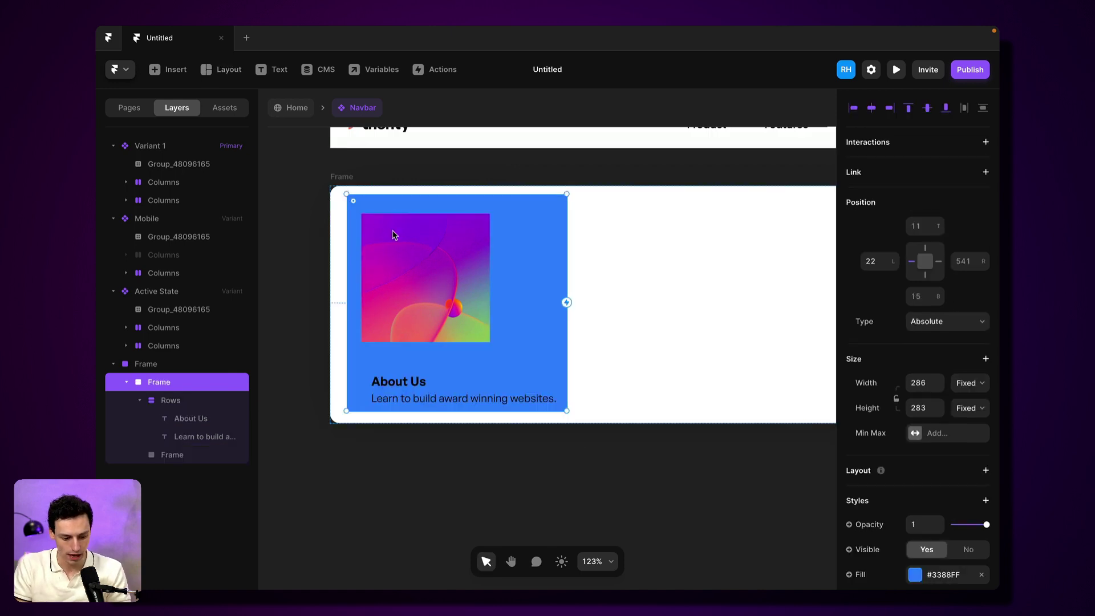
double_click(165, 386)
type("Content Block")
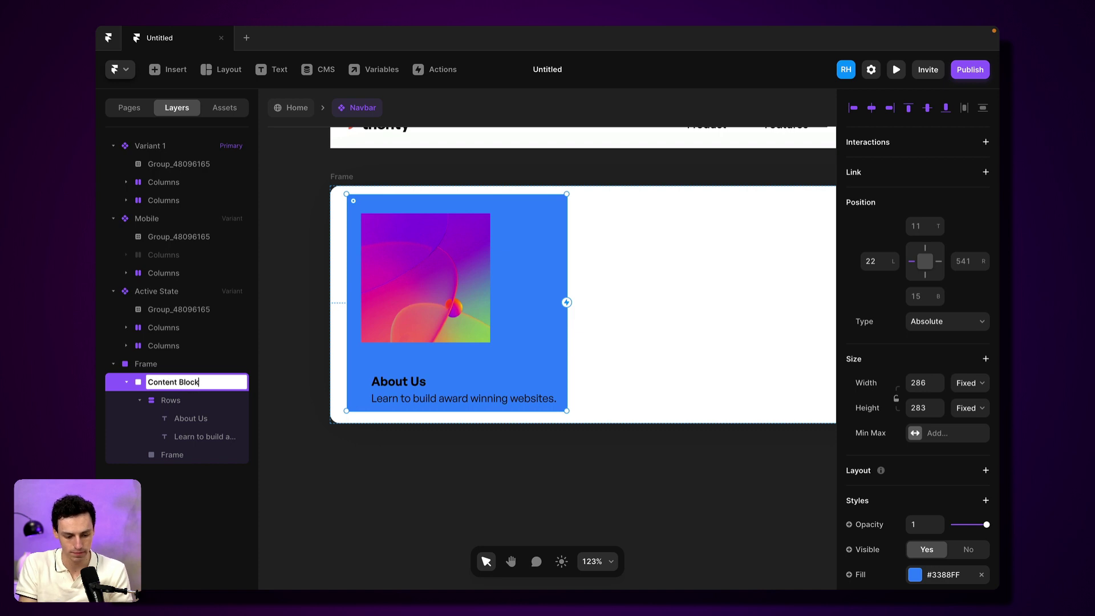
key("Return")
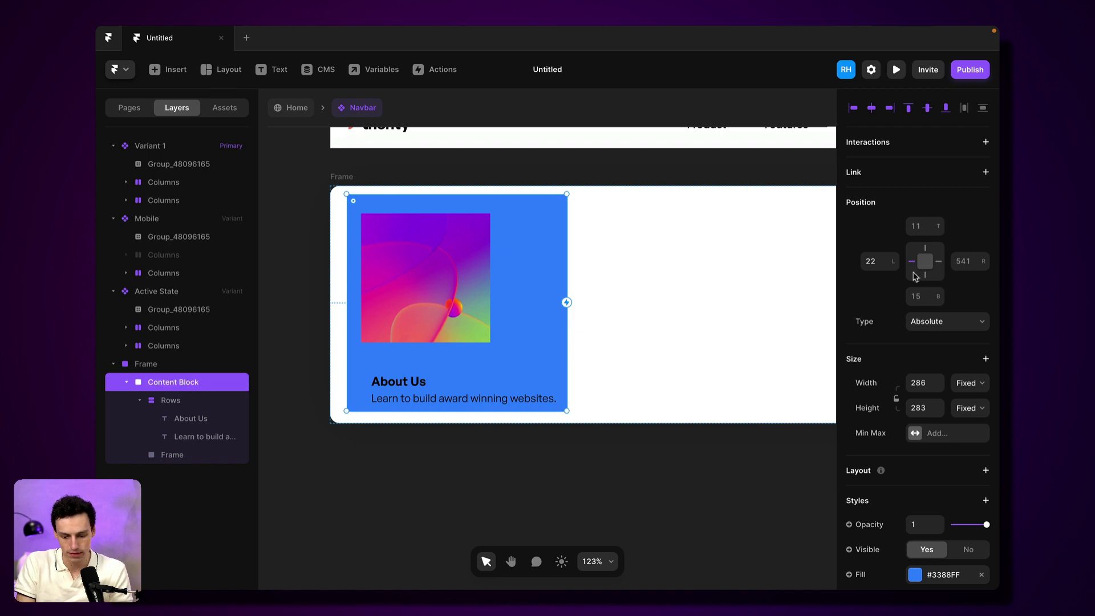
- Set the Content Block's width and height to Auto and left-align its contents
left_click(929, 390)
type("aut")
key("Return")
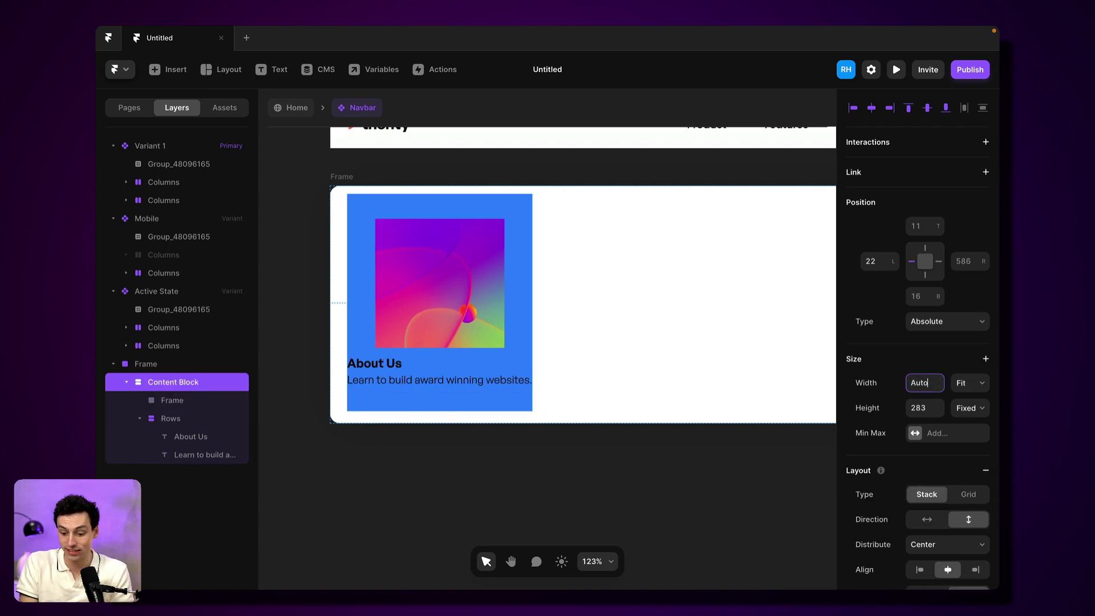
left_click(925, 406)
type("au")
key("Return")
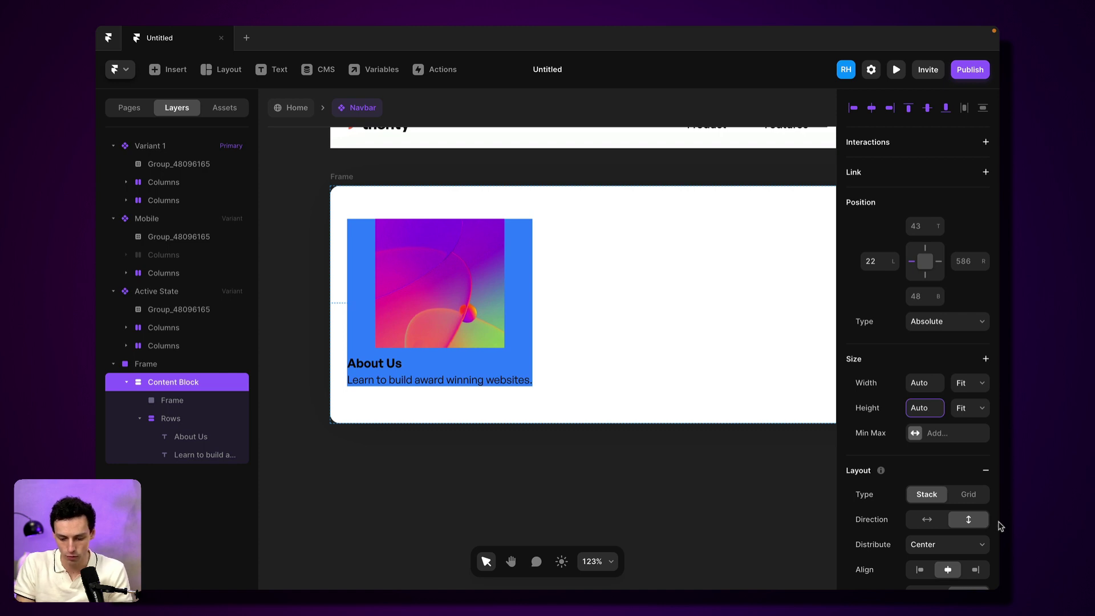
scroll(998, 528, "down", 5)
left_click(919, 414)
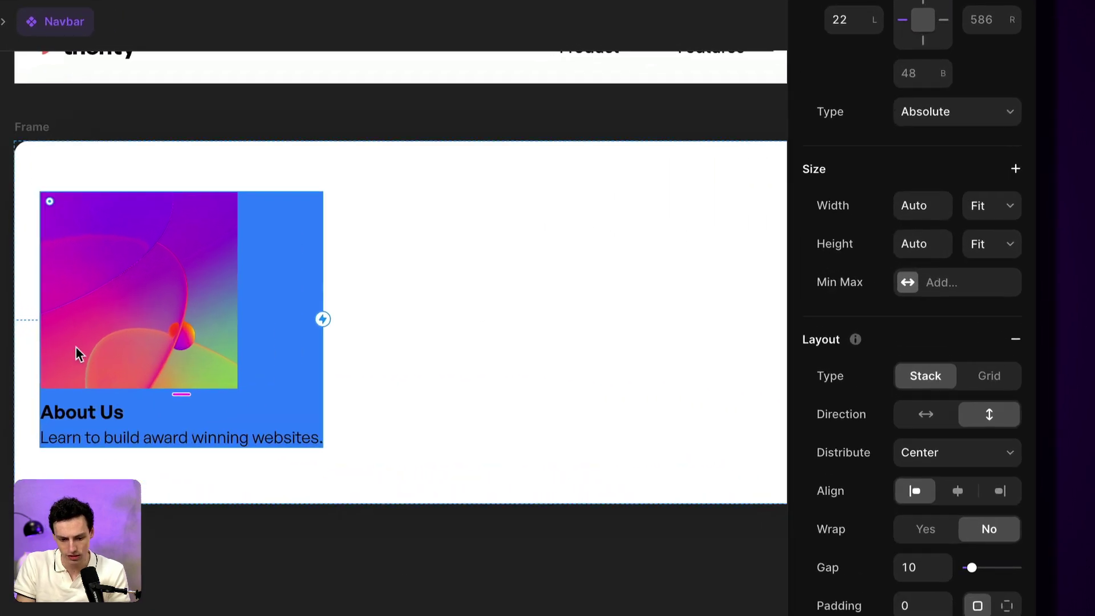
- Set the Content Block's width to a fixed 200 px
left_click(928, 212)
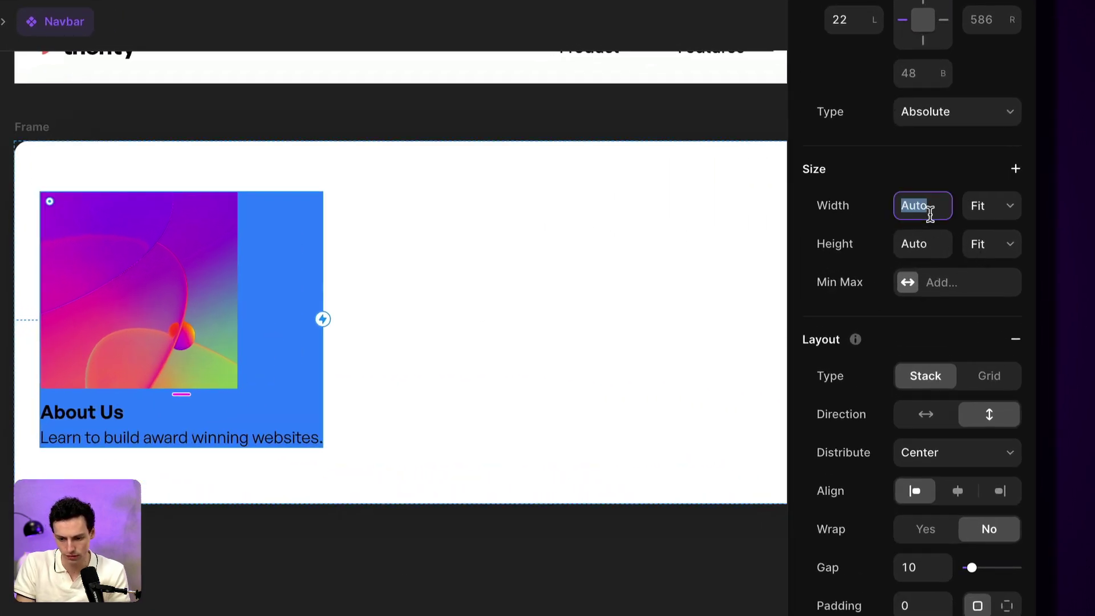
type("150")
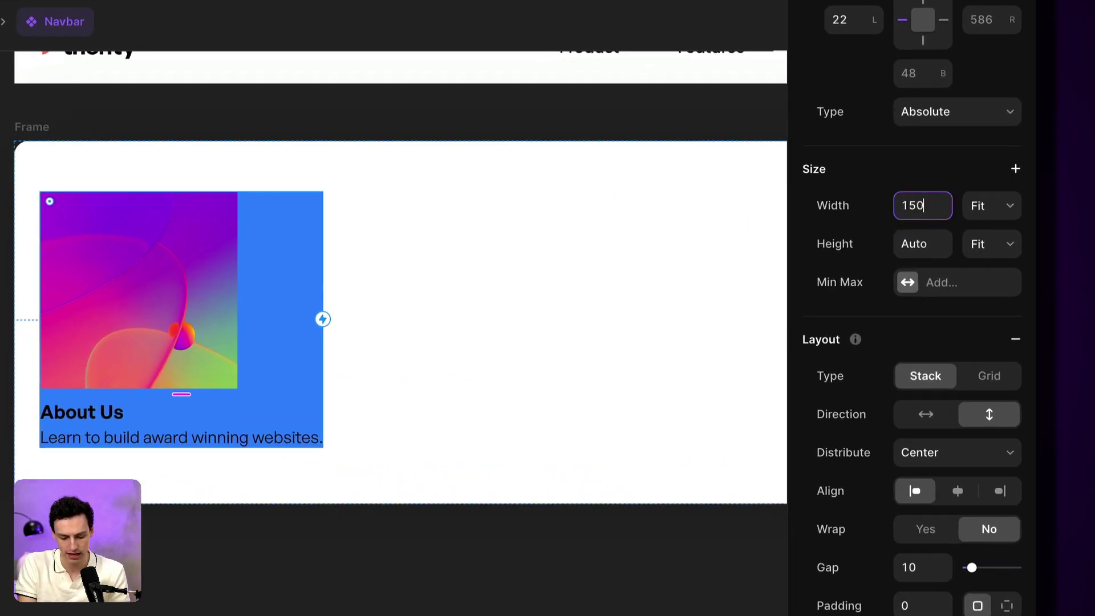
key("Return")
type("200")
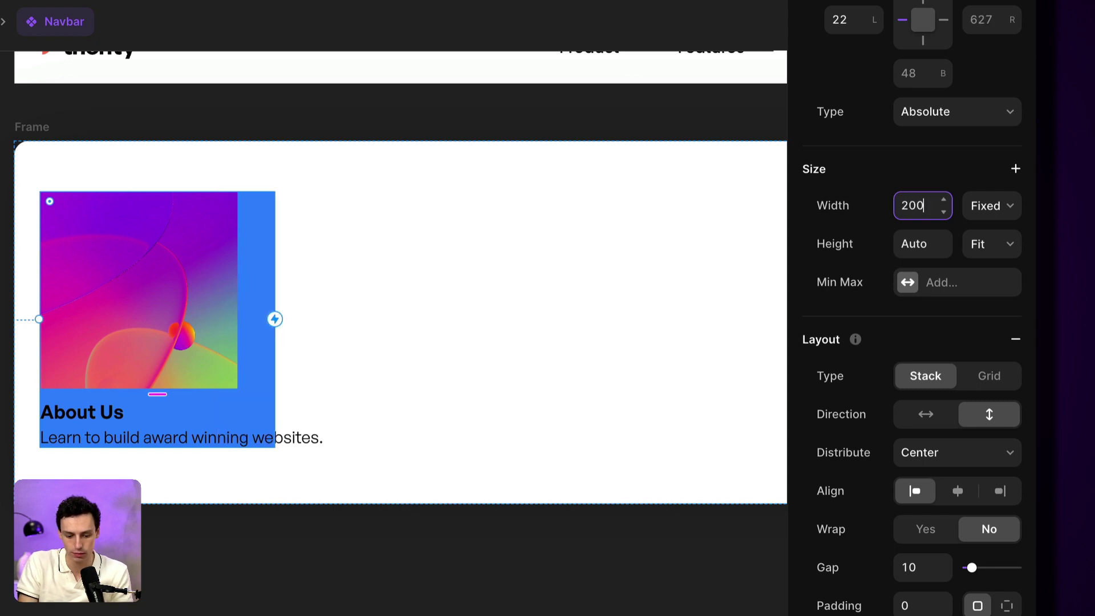
- Set the gradient image's width to 100% of the Content Block
left_click(176, 307)
left_click(177, 308)
left_click(918, 296)
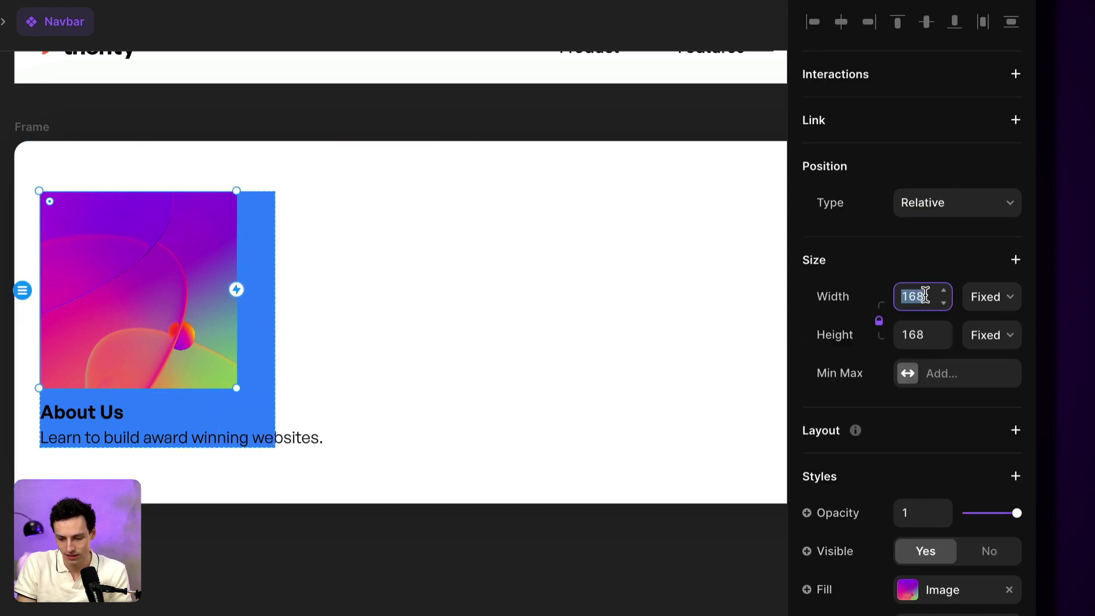
type("100%")
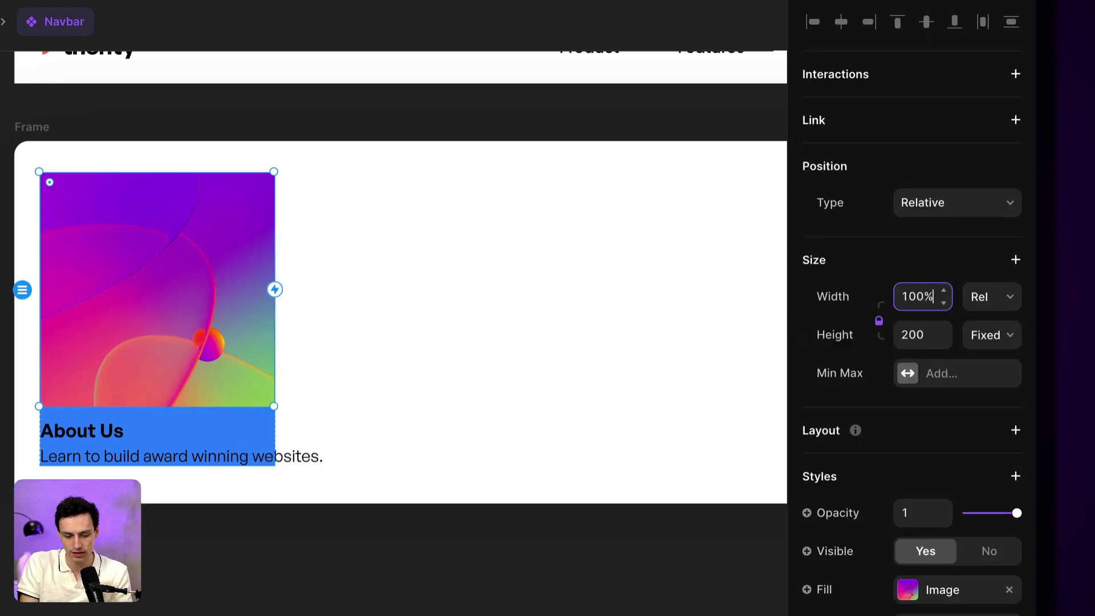
- Set the width of the Rows text stack inside the Content Block to 100%
left_click(237, 454)
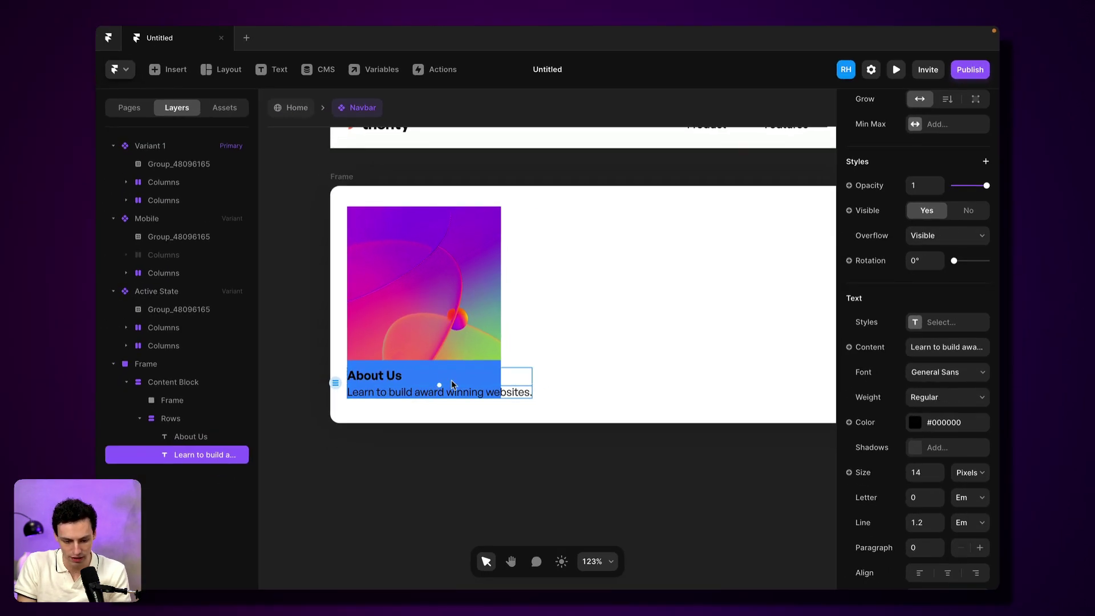
left_click(348, 404)
scroll(880, 245, "up", 4)
left_click(921, 200)
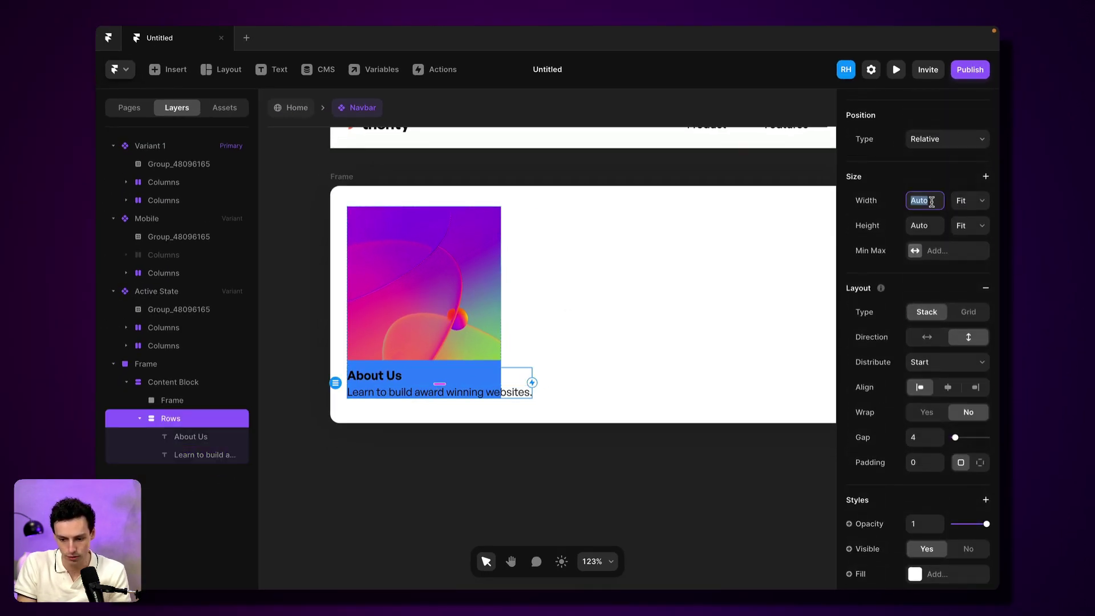
type("100%")
- Set the "Learn to build award winning websites." text's width to 100% so it wraps inside the block
left_click(400, 375)
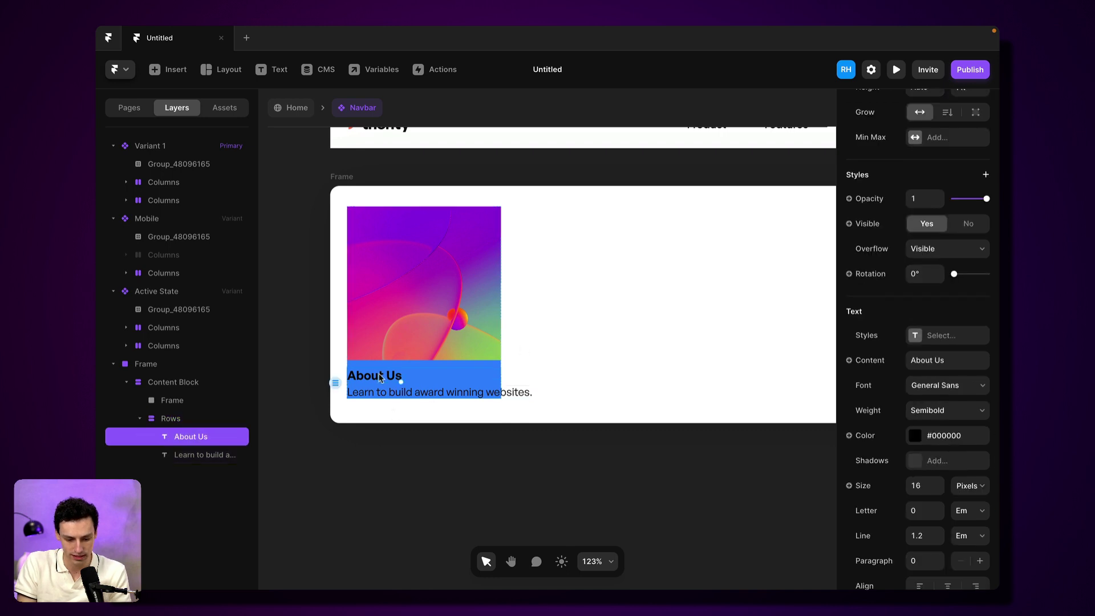
left_click(398, 392)
scroll(957, 204, "up", 4)
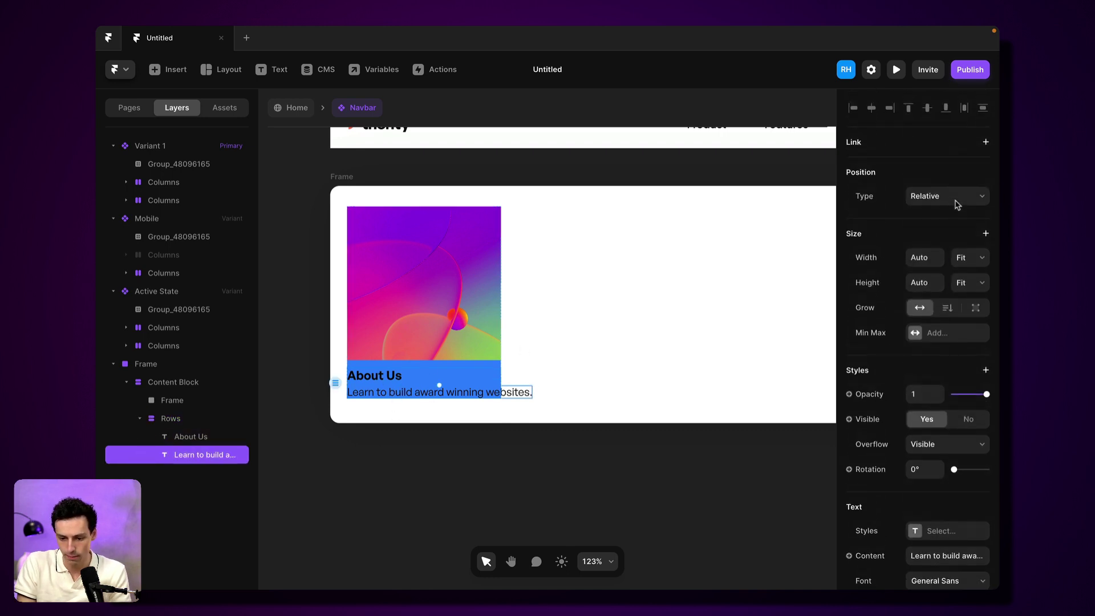
left_click(930, 259)
type("100%")
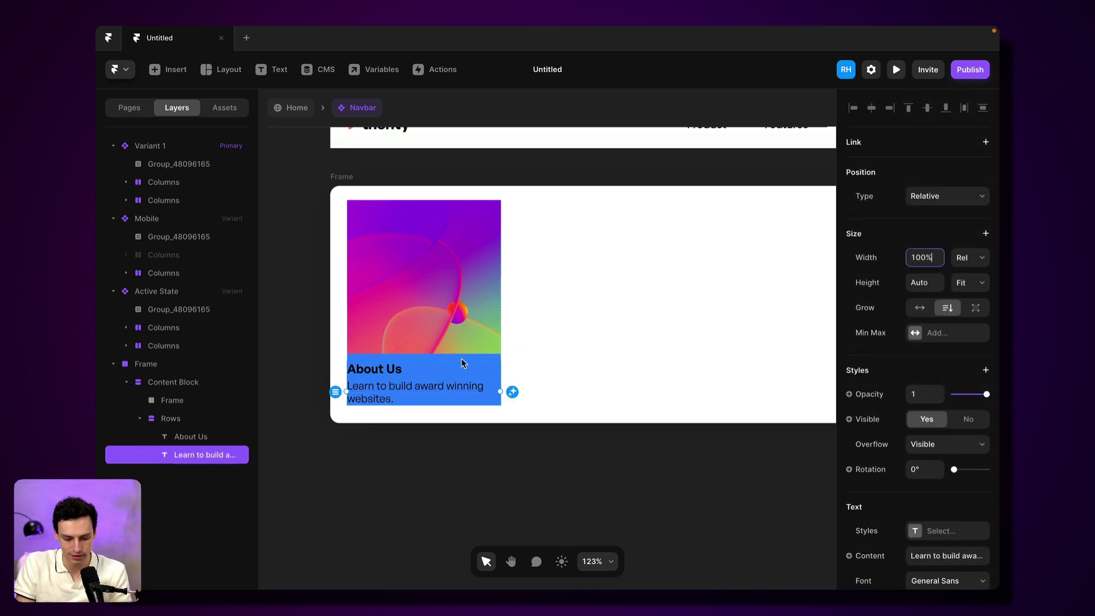
- Remove the blue fill from the Content Block
left_click(463, 363)
scroll(996, 443, "down", 5)
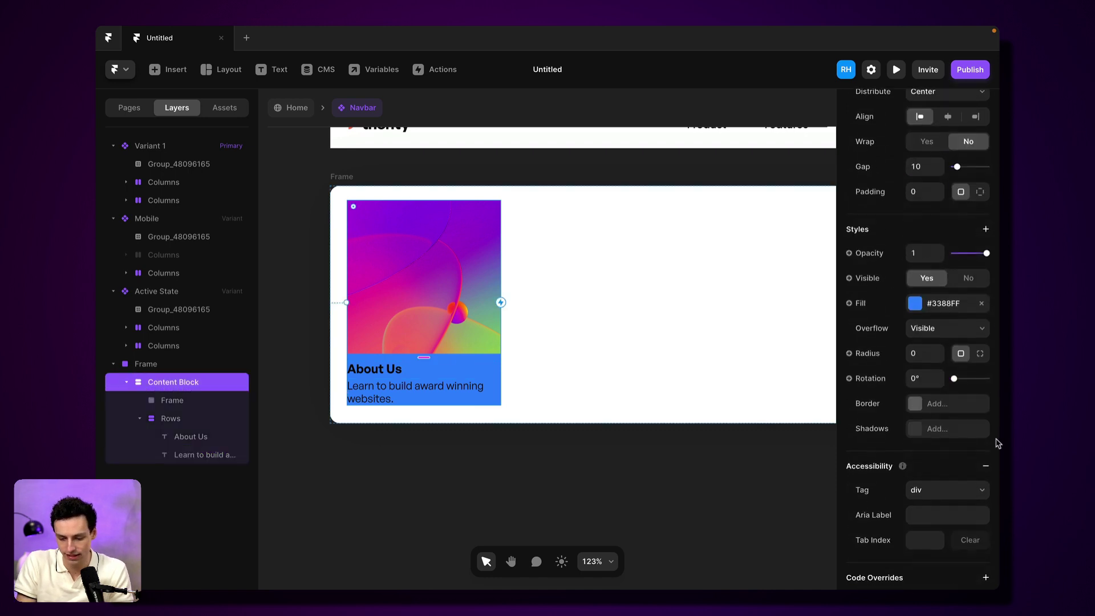
left_click(981, 304)
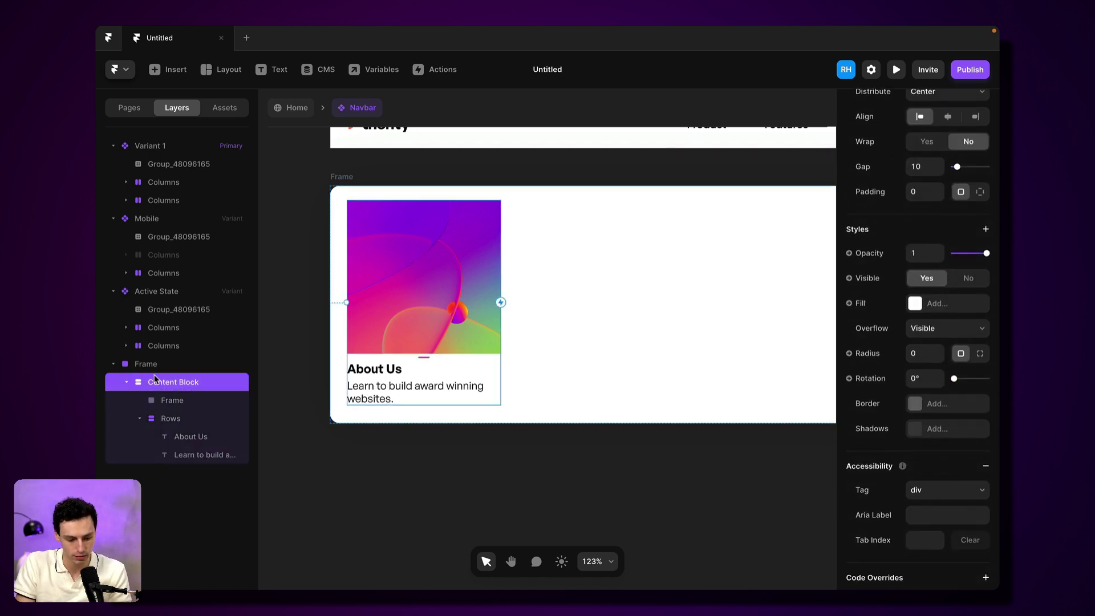
- Duplicate the Content Block twice inside the white frame
left_click(125, 382)
key("super+d")
key("super+d")
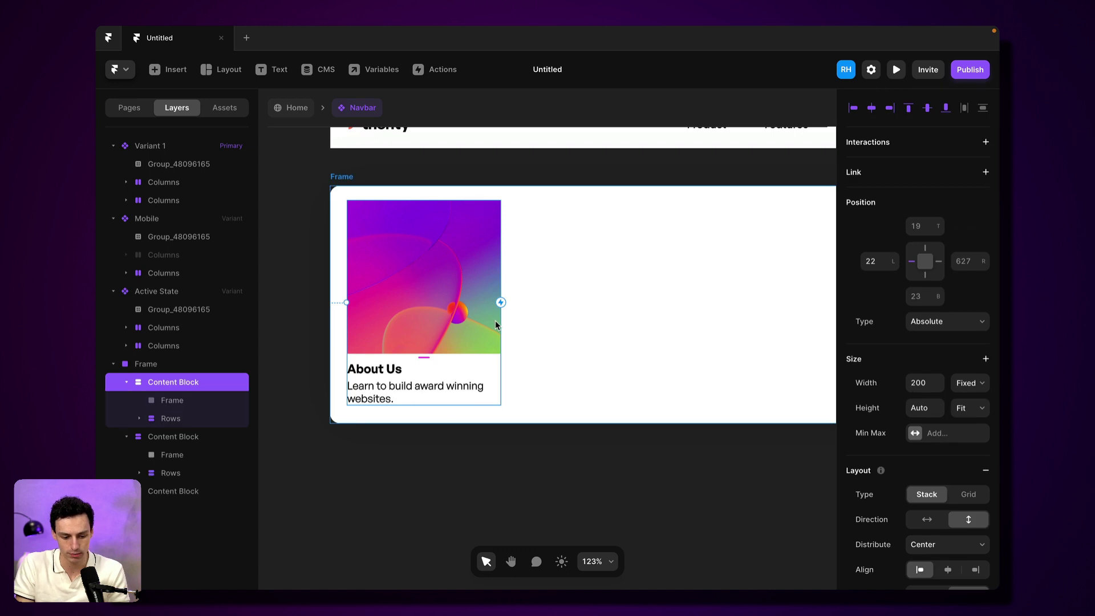
- Rename the outer white frame as "Dropdrop Menu"
left_click(163, 365)
scroll(641, 381, "down", 3)
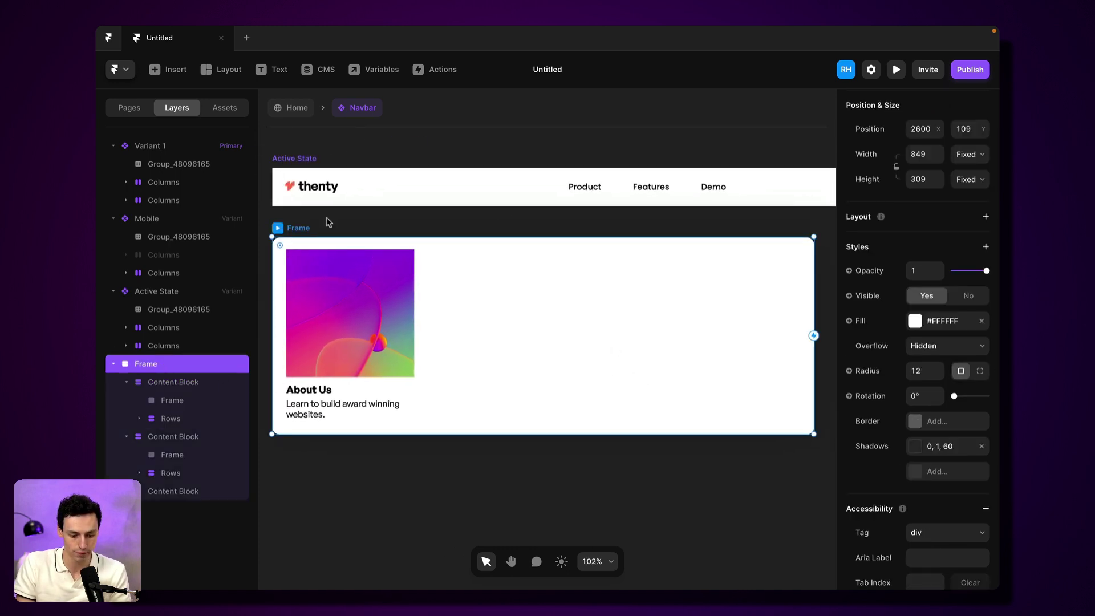
double_click(143, 367)
type("Dropdrop Menu")
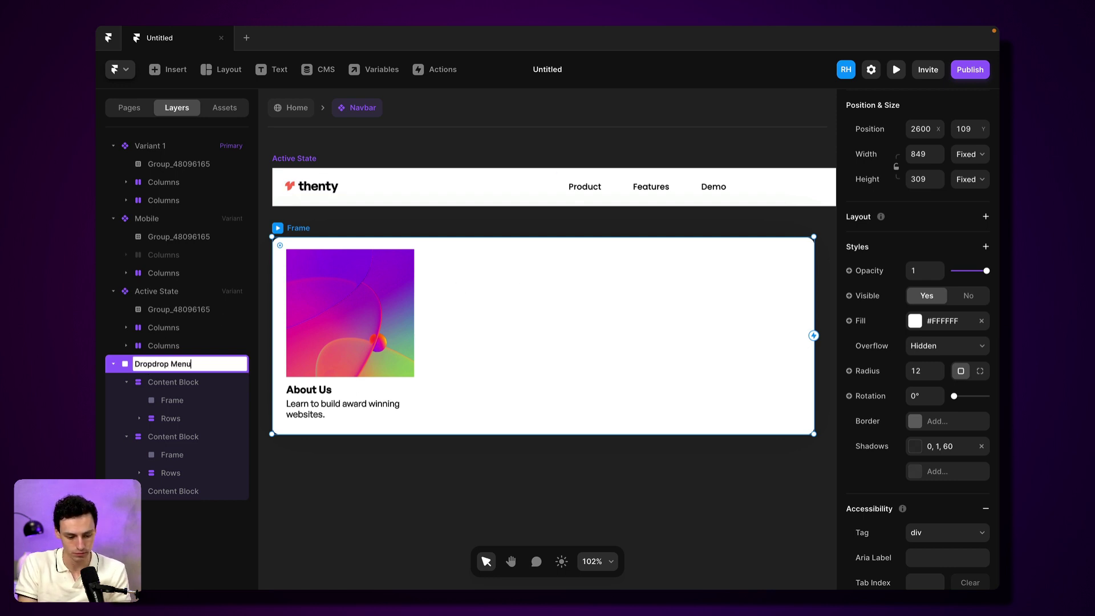
key("Return")
- Add a stack layout with horizontal direction to the Dropdrop Menu frame to line up the three Content Blocks
scroll(973, 257, "up", 1)
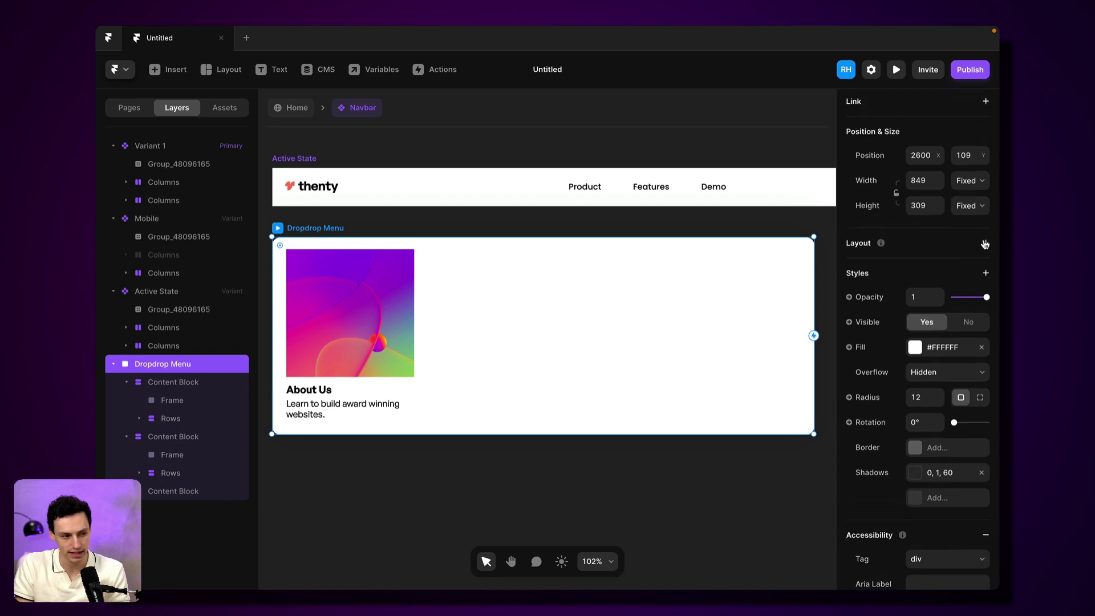
left_click(984, 244)
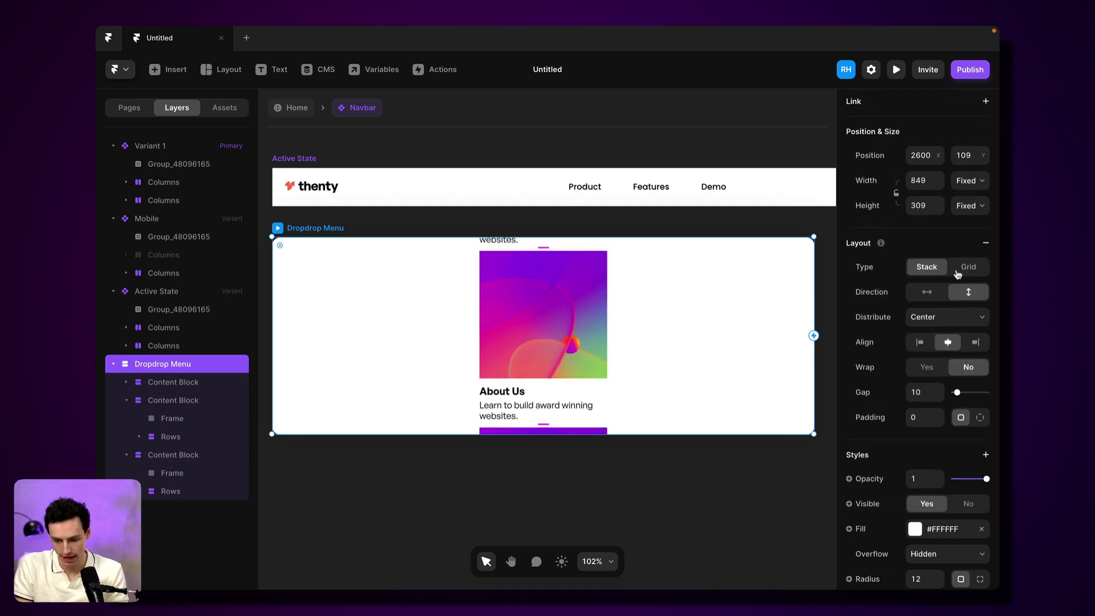
left_click(931, 293)
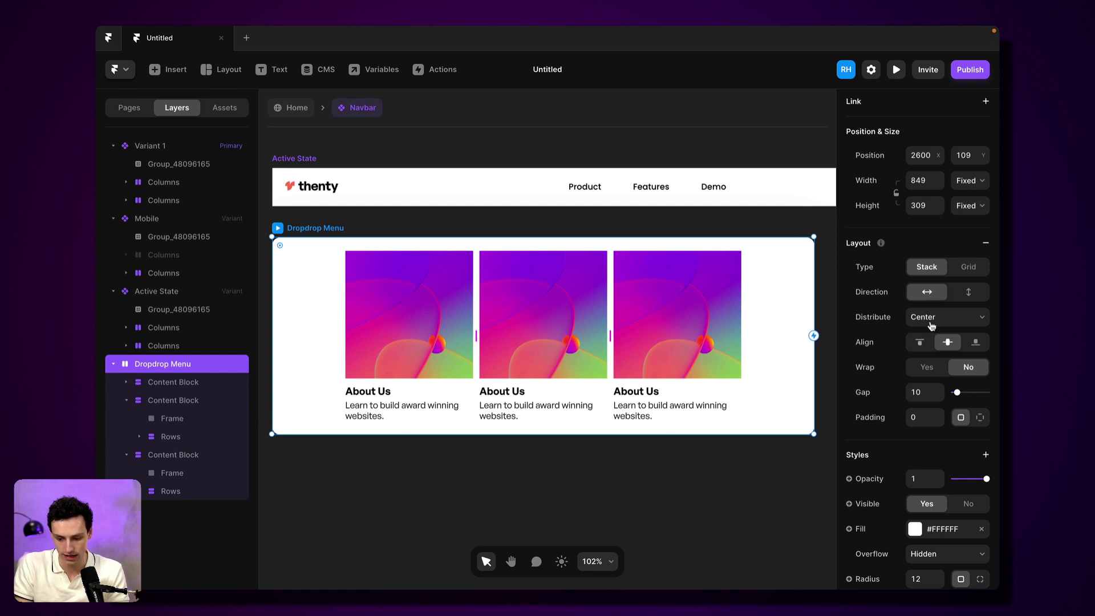
- Set the Dropdrop Menu stack's distribution to Start and its padding to 25
left_click(932, 323)
left_click(931, 307)
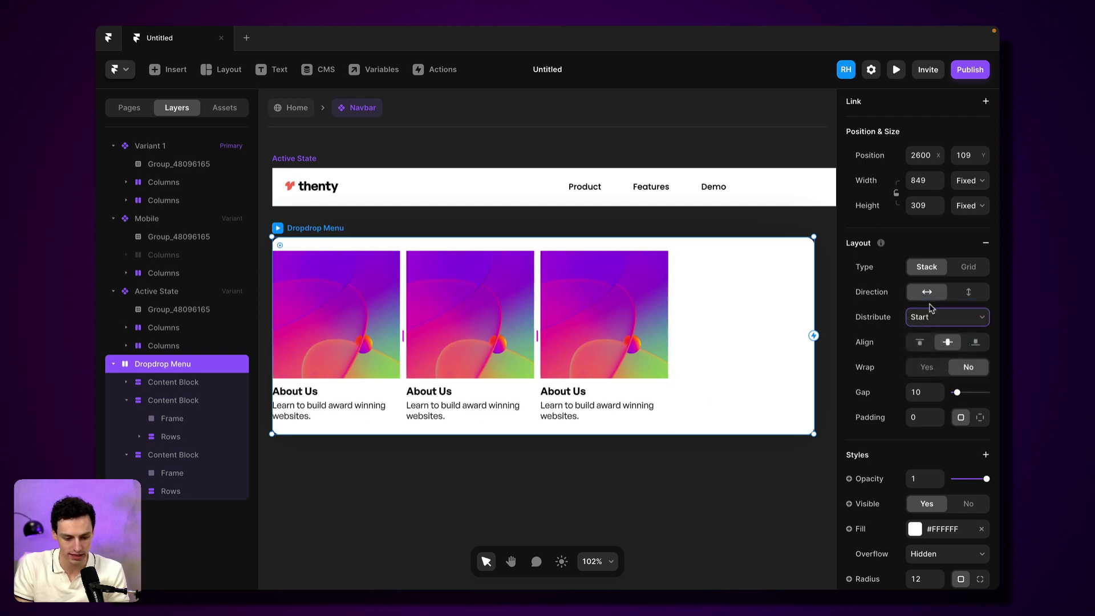
left_click(928, 416)
type("25")
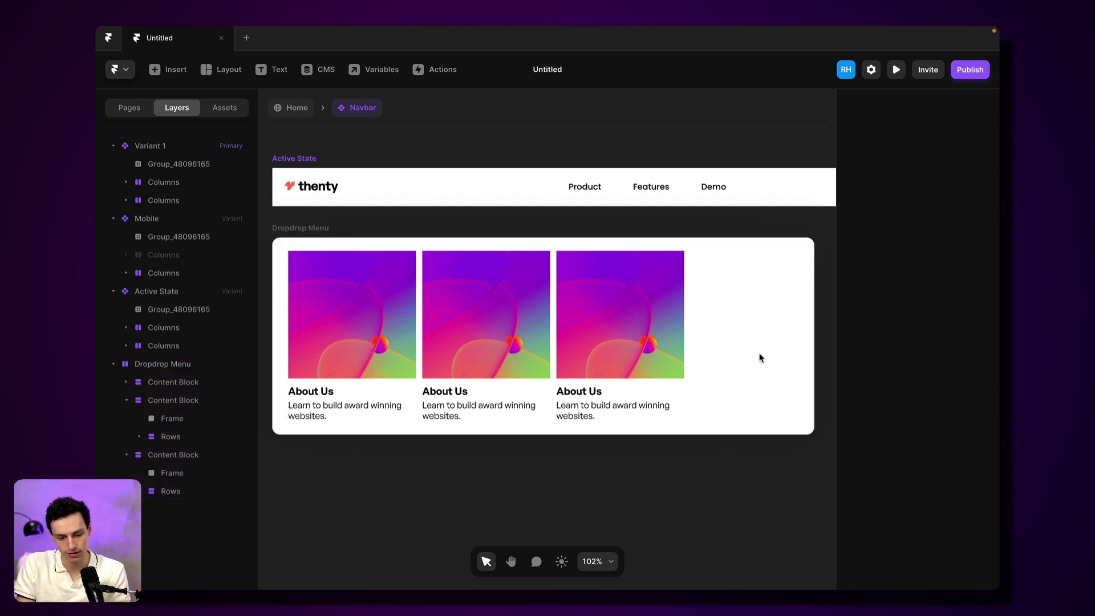
- Set the Dropdrop Menu frame's height to auto so it fits its content
left_click(309, 227)
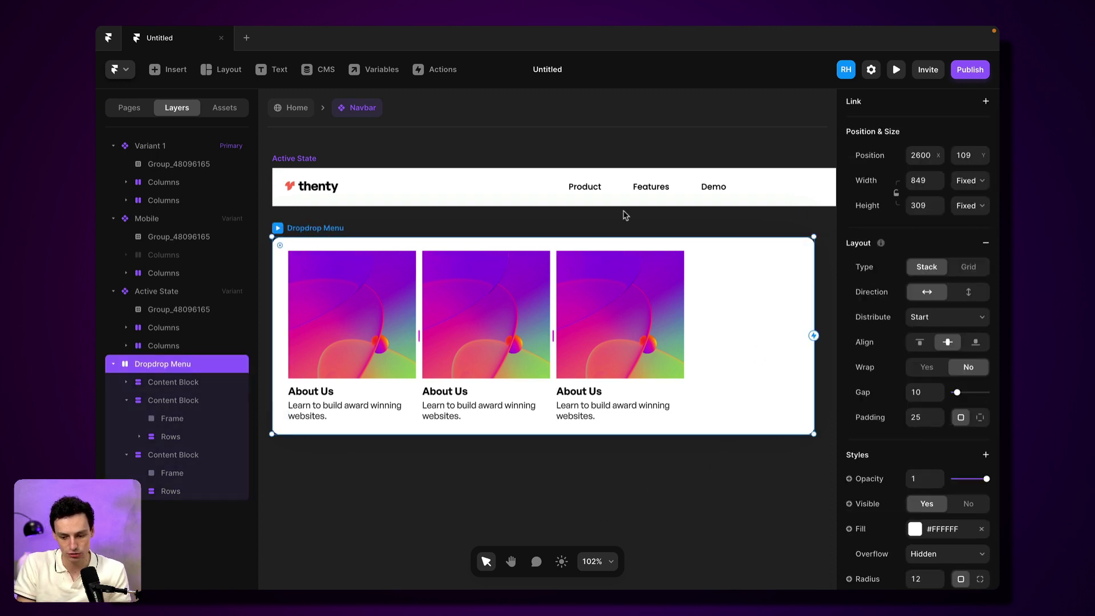
left_click(919, 205)
type("auto")
key("Return")
- Replace the middle Content Block's image with the red origami swans photo from an Unsplash search for "3d"
left_click(172, 417)
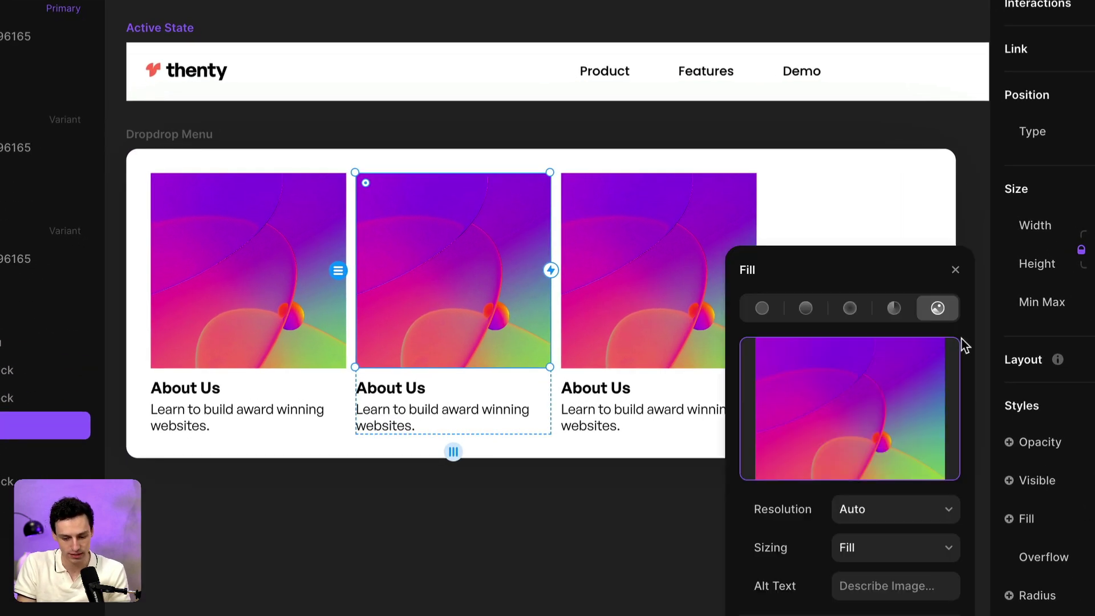
left_click(855, 476)
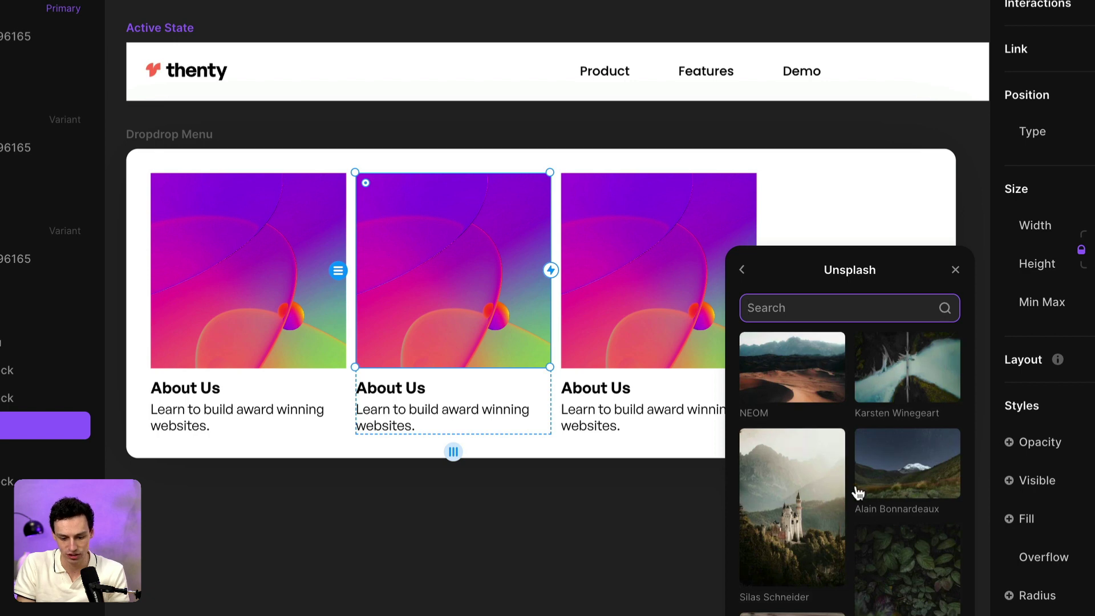
type("3d")
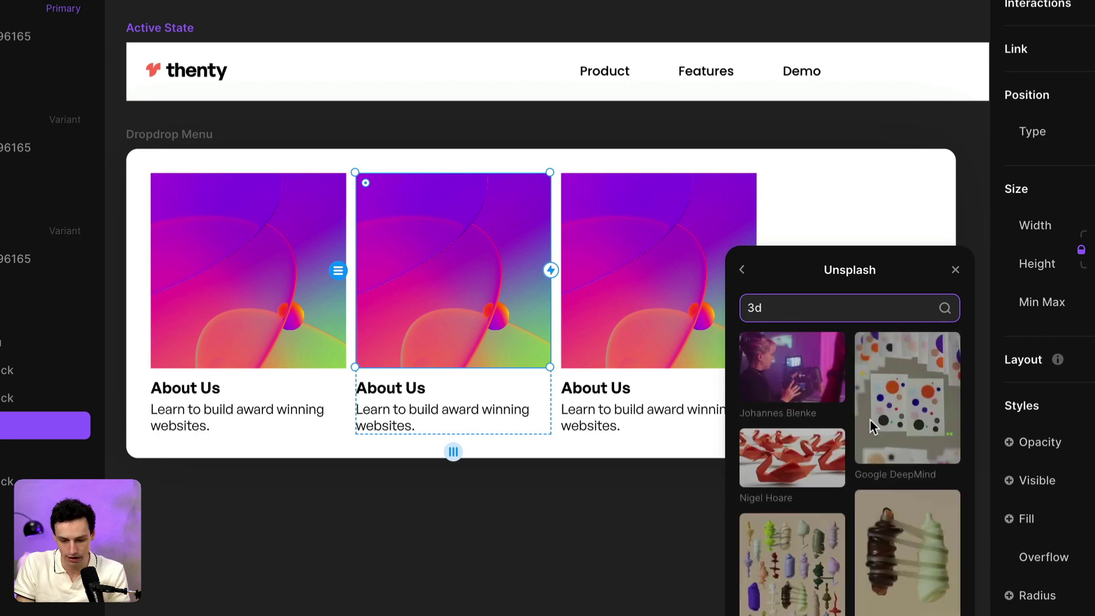
- Replace the third Content Block's image with the purple and orange 3D figure from the Unsplash results
left_click(616, 260)
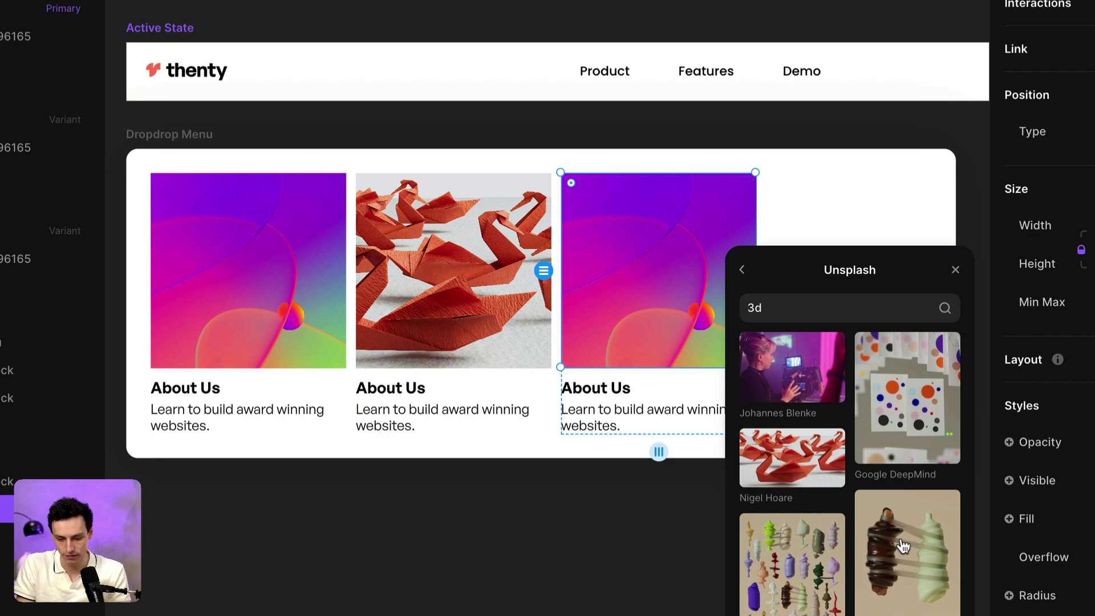
scroll(902, 544, "down", 10)
left_click(794, 473)
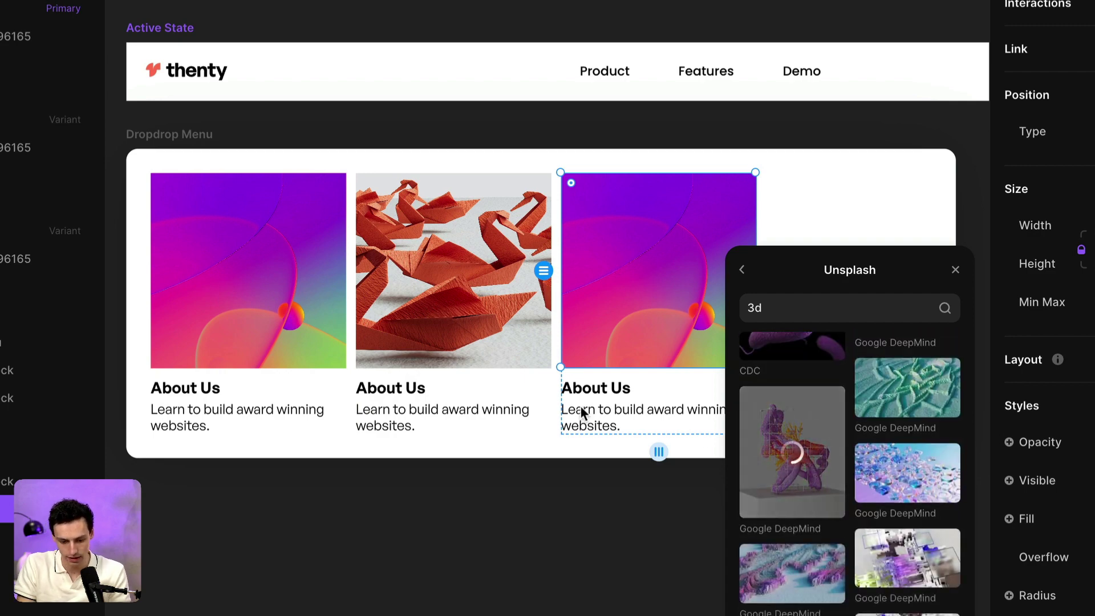
- Change the middle block's heading to "Our team" and the third block's heading to "Careers"
double_click(406, 388)
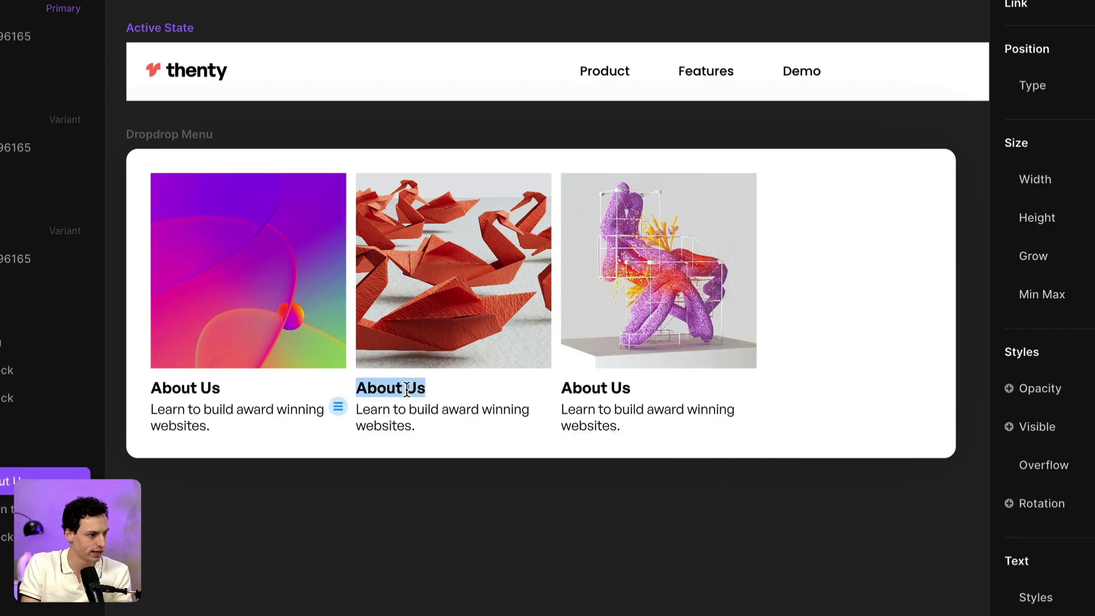
type("Our team")
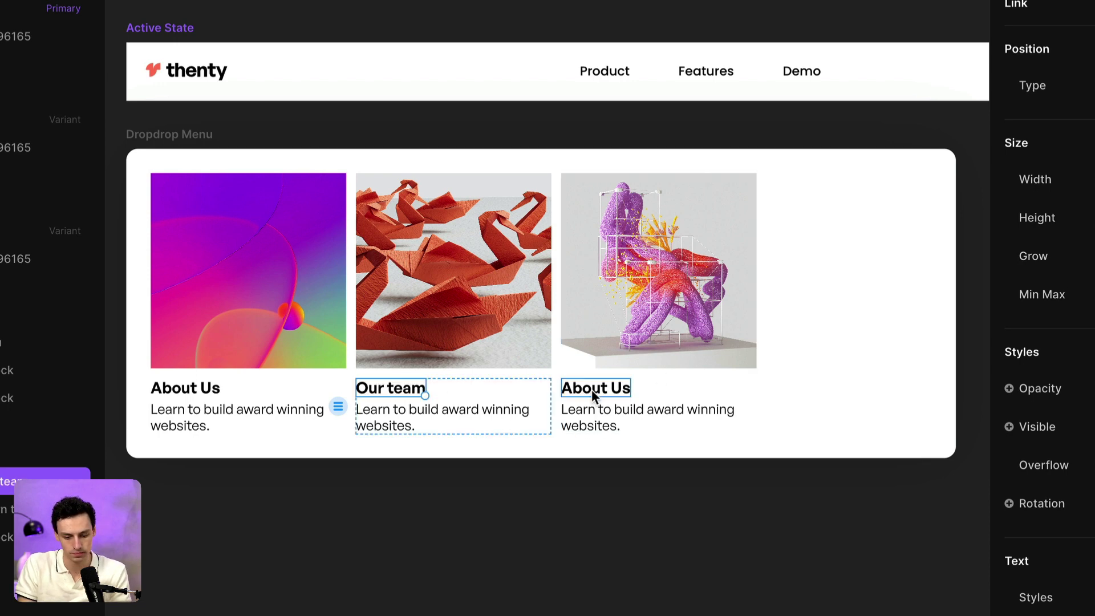
double_click(590, 389)
type("Careers")
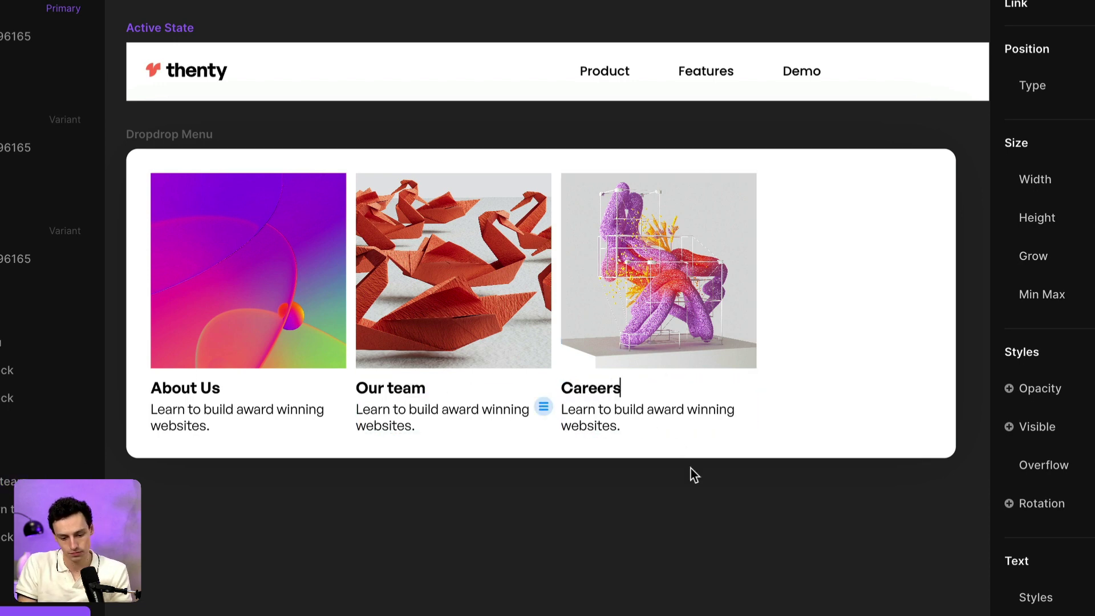
left_click(690, 467)
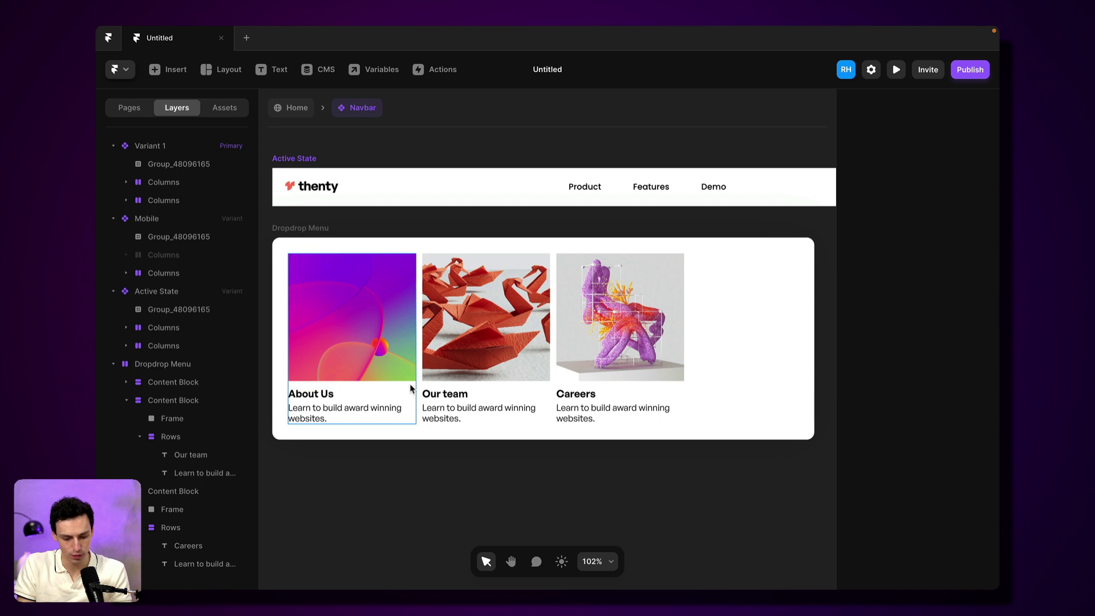
- Add a link to the Home page on the About Us Content Block
left_click(409, 391)
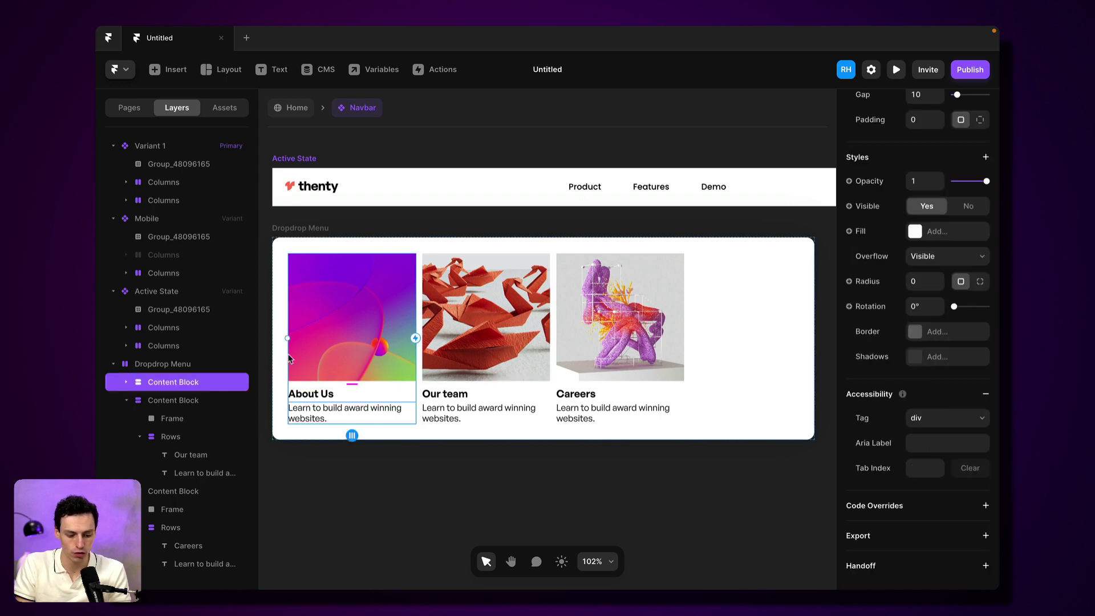
scroll(988, 220, "up", 8)
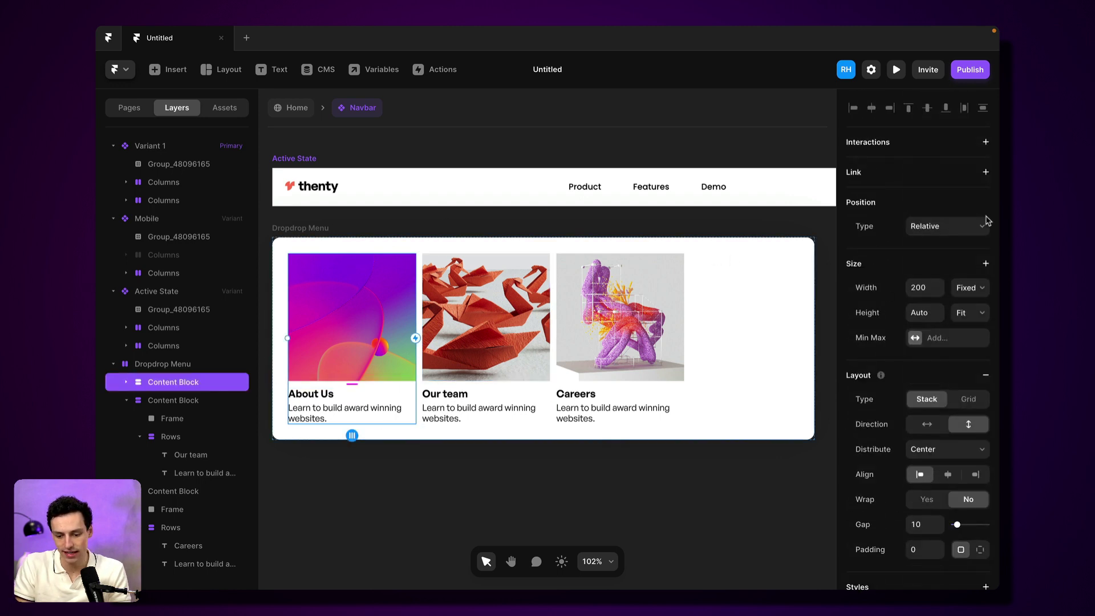
left_click(984, 173)
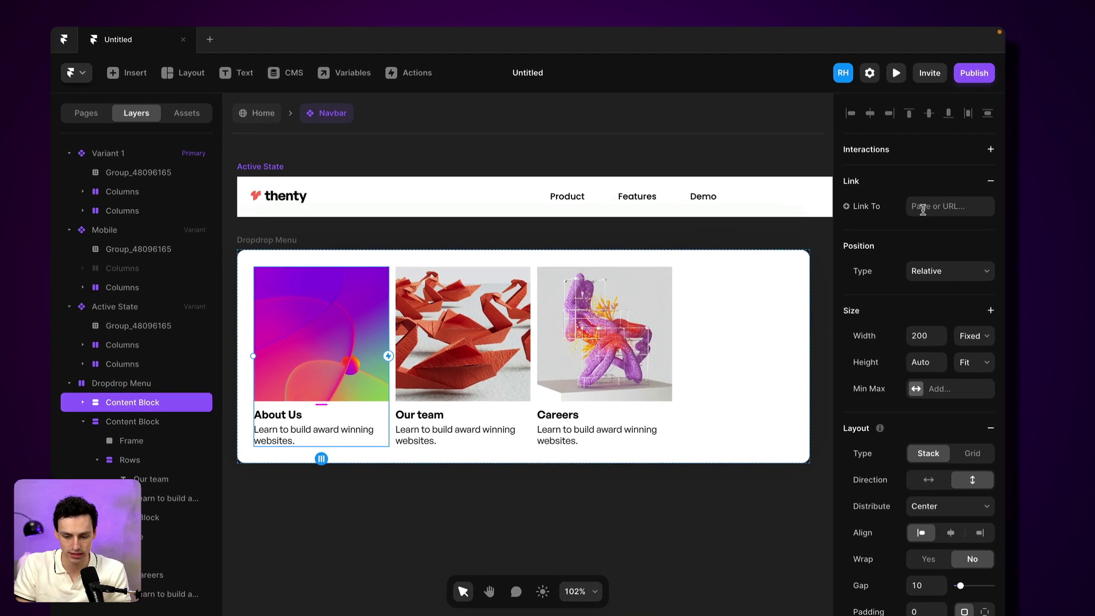
left_click(919, 197)
left_click(874, 241)
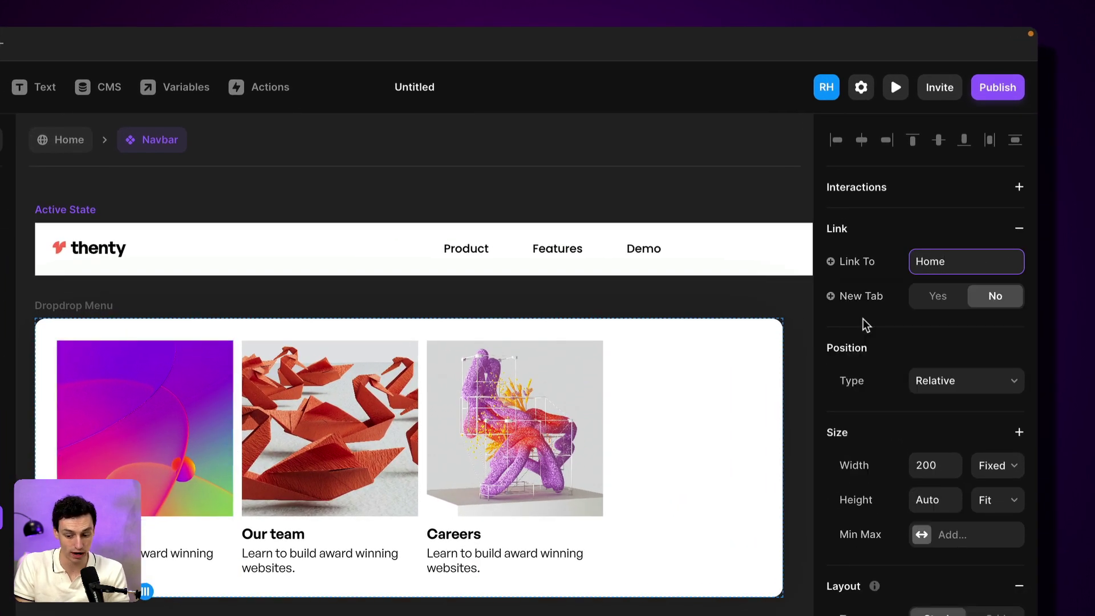
- Link the Our team Content Block to the Home page
left_click(376, 524)
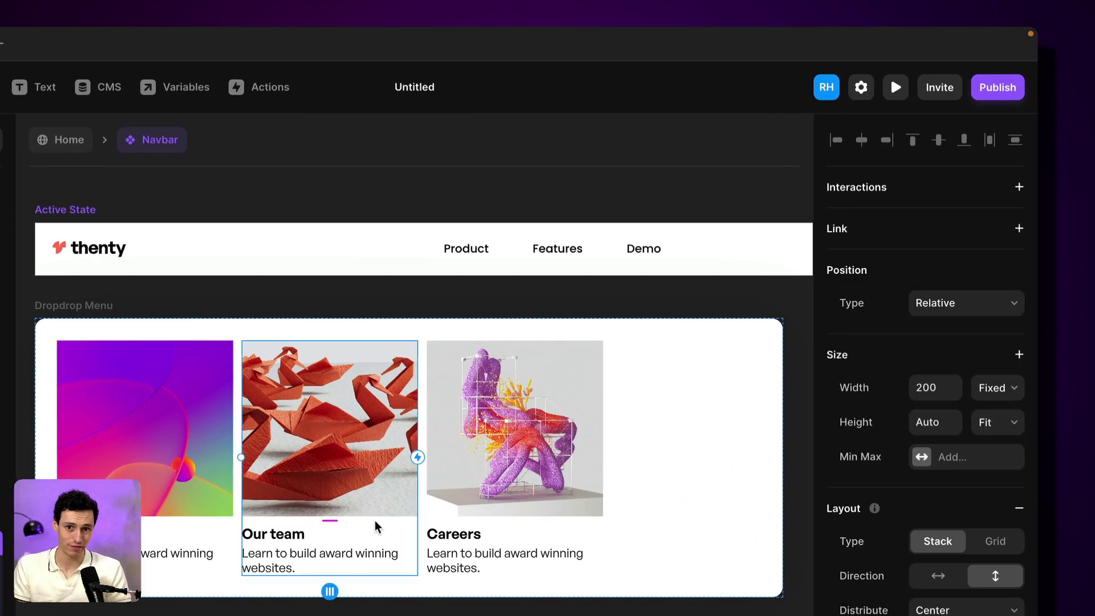
left_click(999, 231)
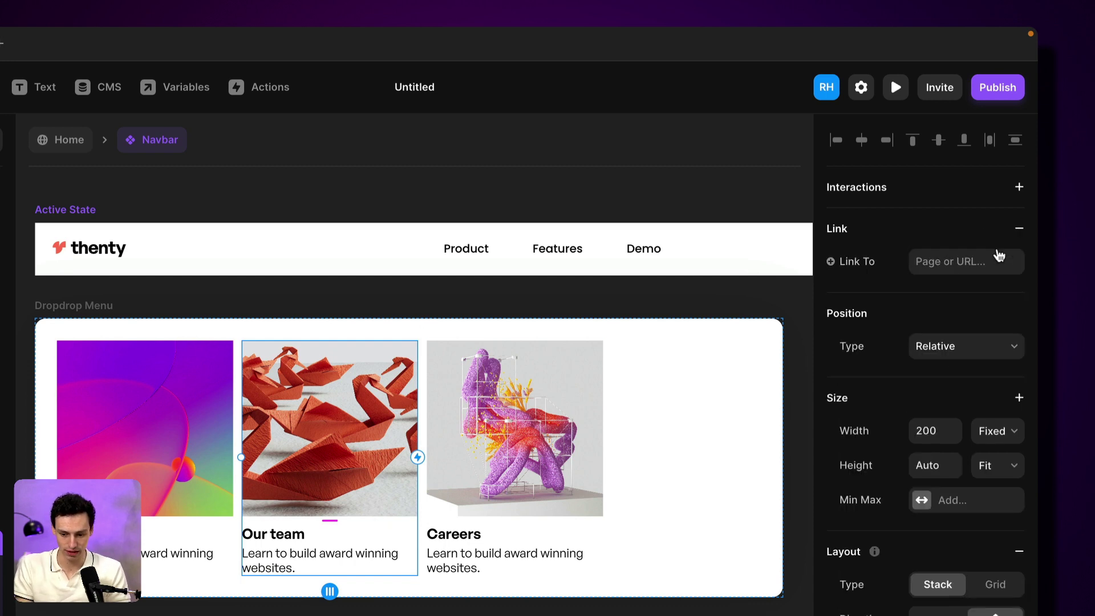
left_click(998, 255)
left_click(904, 318)
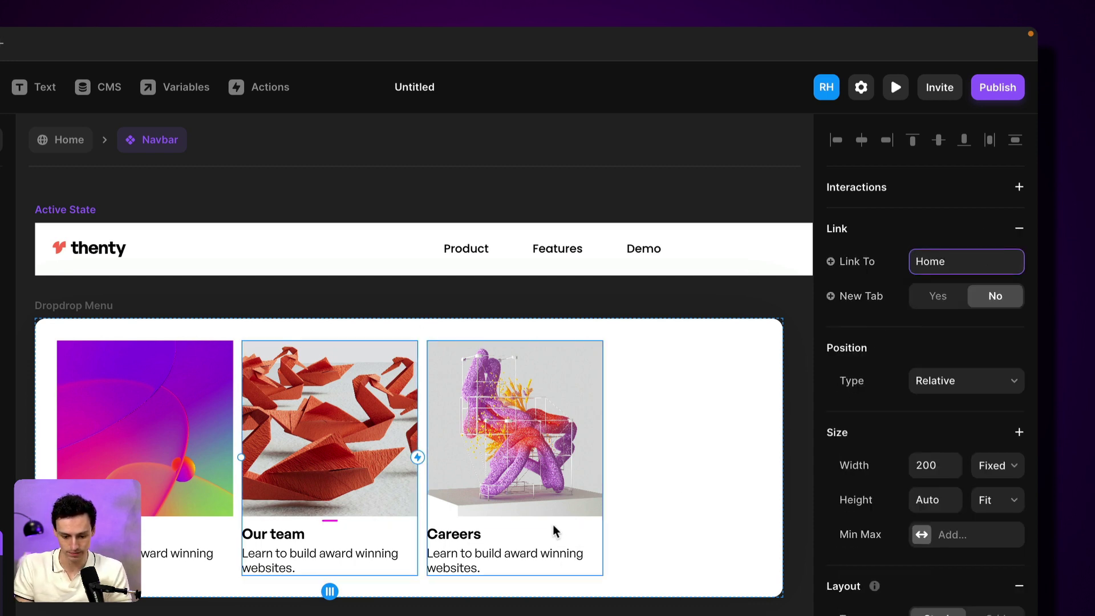
- Link the Careers Content Block to the Home page
left_click(553, 530)
left_click(987, 307)
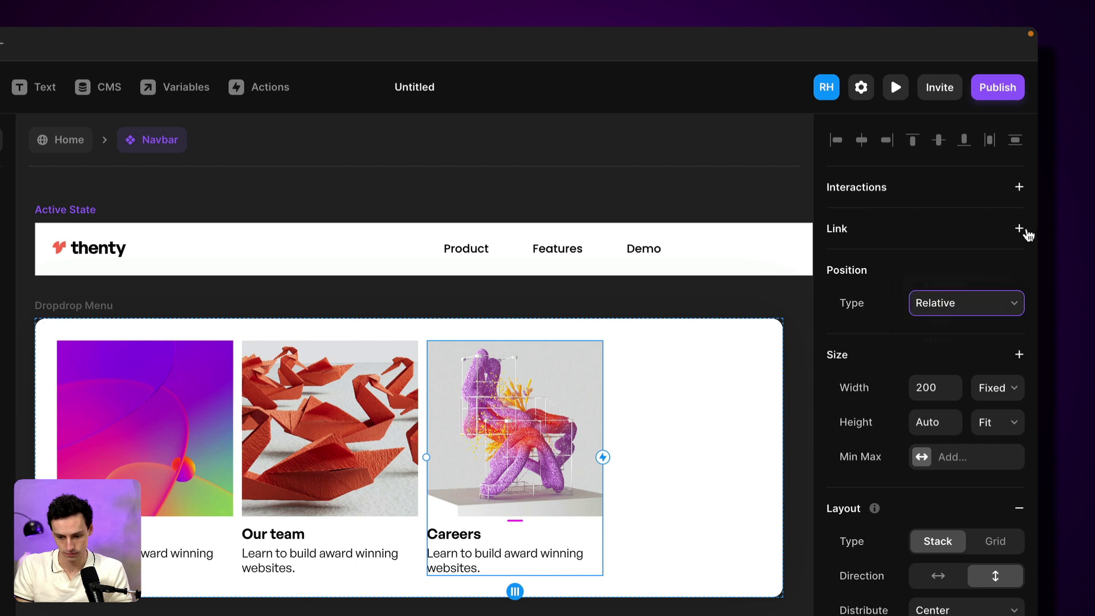
left_click(1019, 229)
left_click(935, 257)
left_click(903, 315)
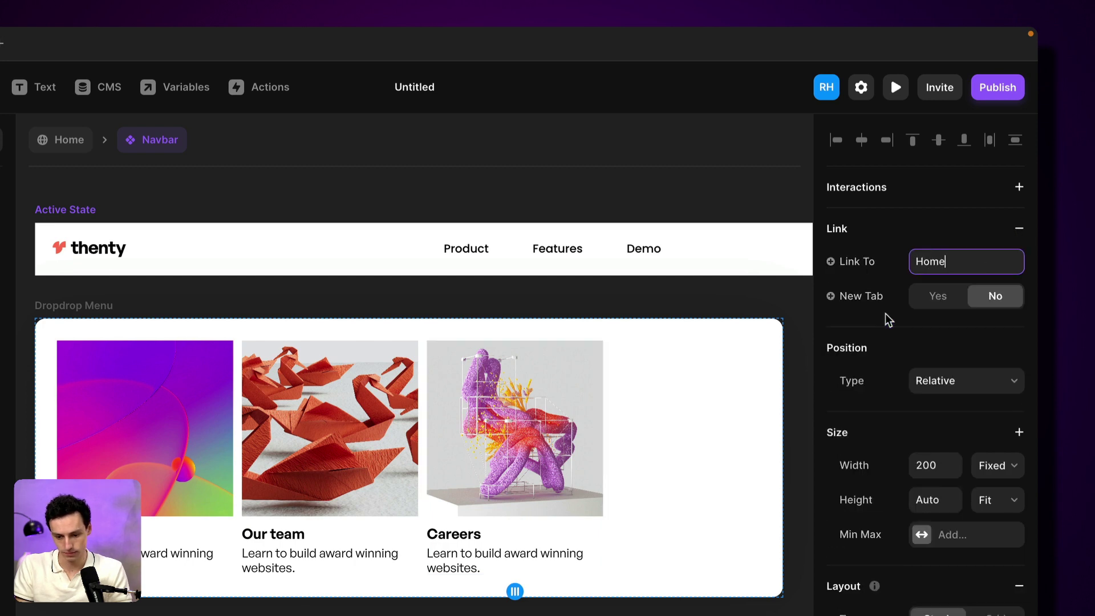
key("Escape")
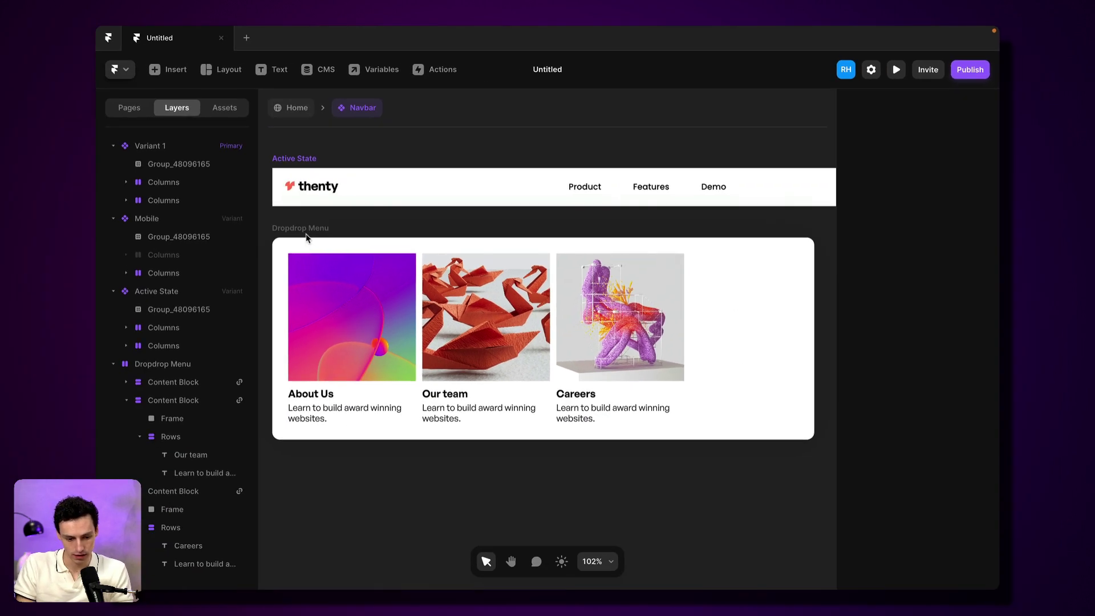
- Set the Dropdrop Menu frame's width to auto so it wraps the three Content Blocks
left_click(305, 234)
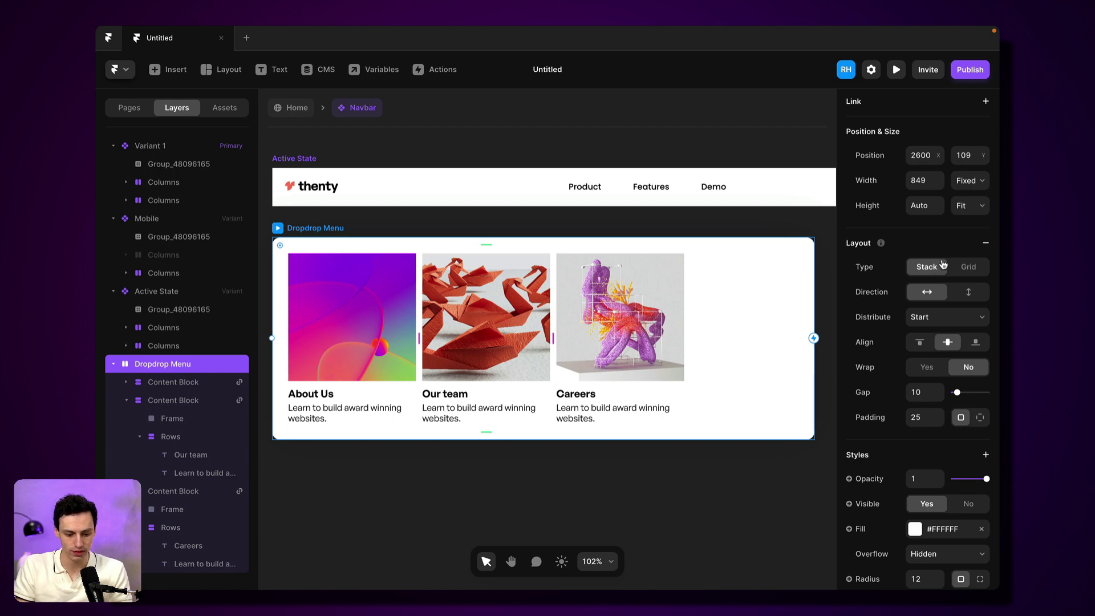
left_click(919, 181)
type("auto")
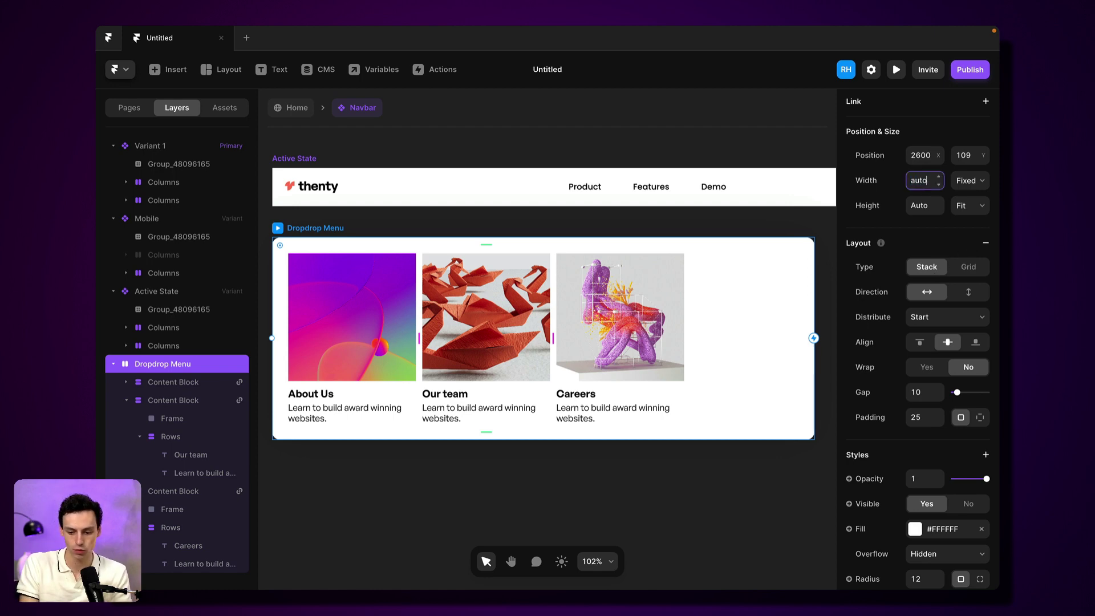
key("Return")
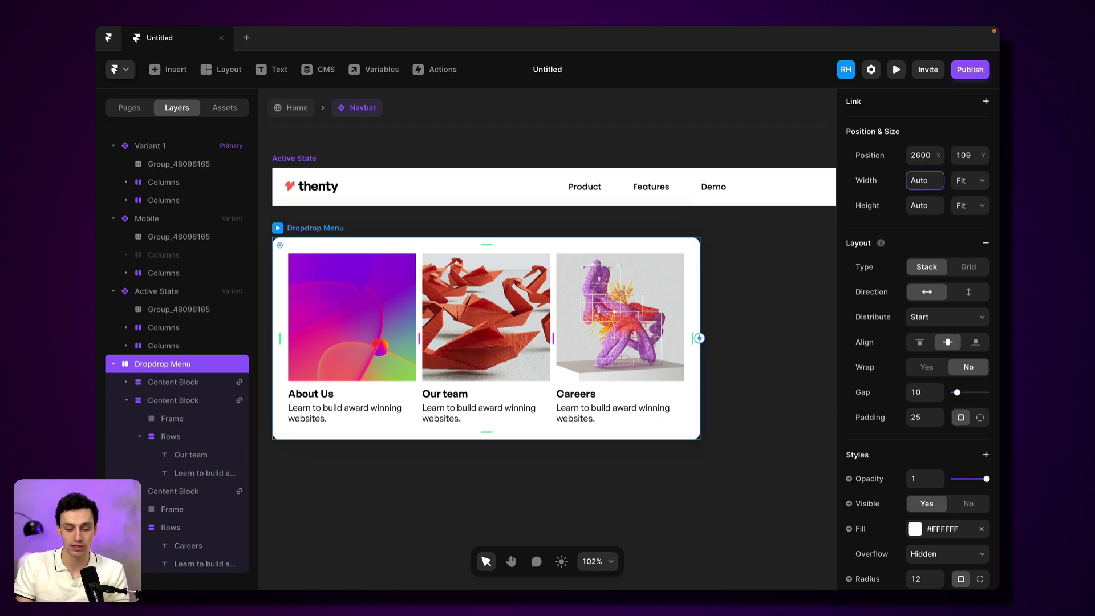
left_click(764, 334)
- Preview the Dropdrop Menu frame and the Active State navbar variant separately
scroll(765, 335, "down", 5)
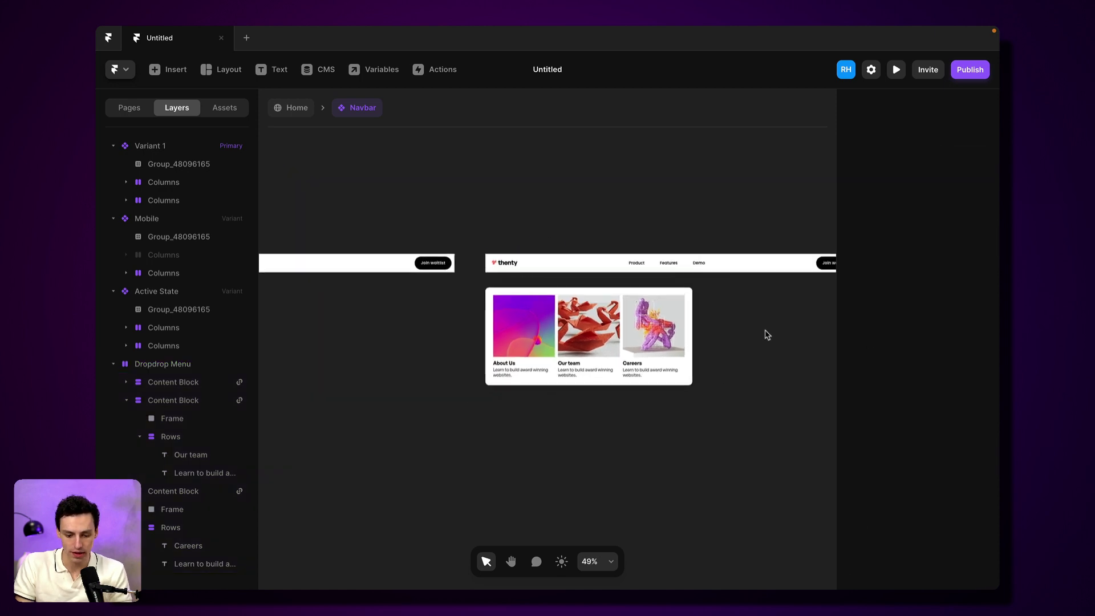
left_click(446, 297)
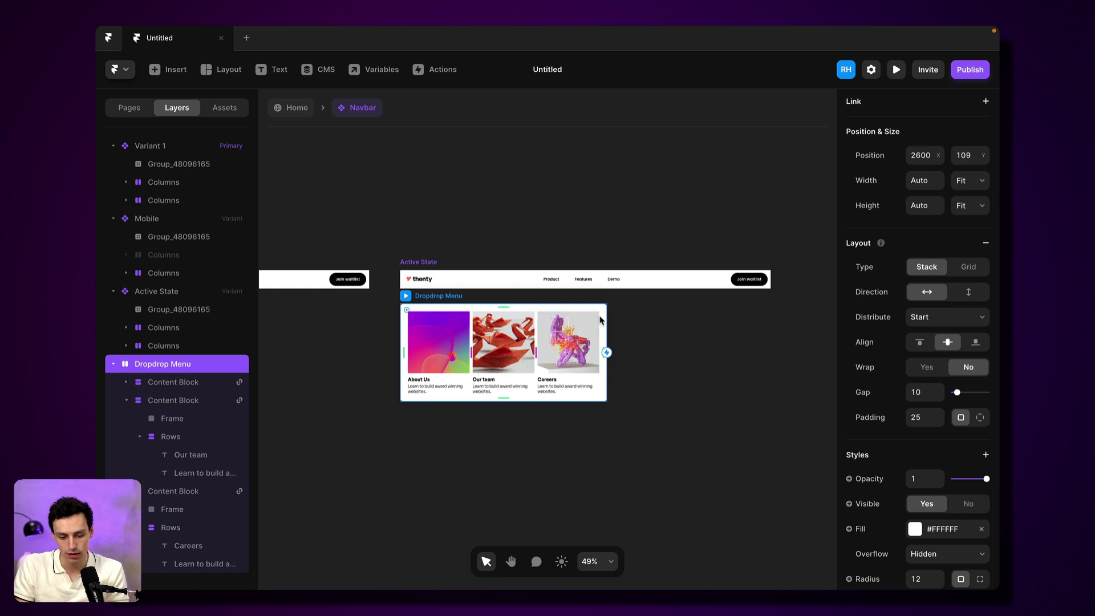
scroll(599, 323, "up", 1)
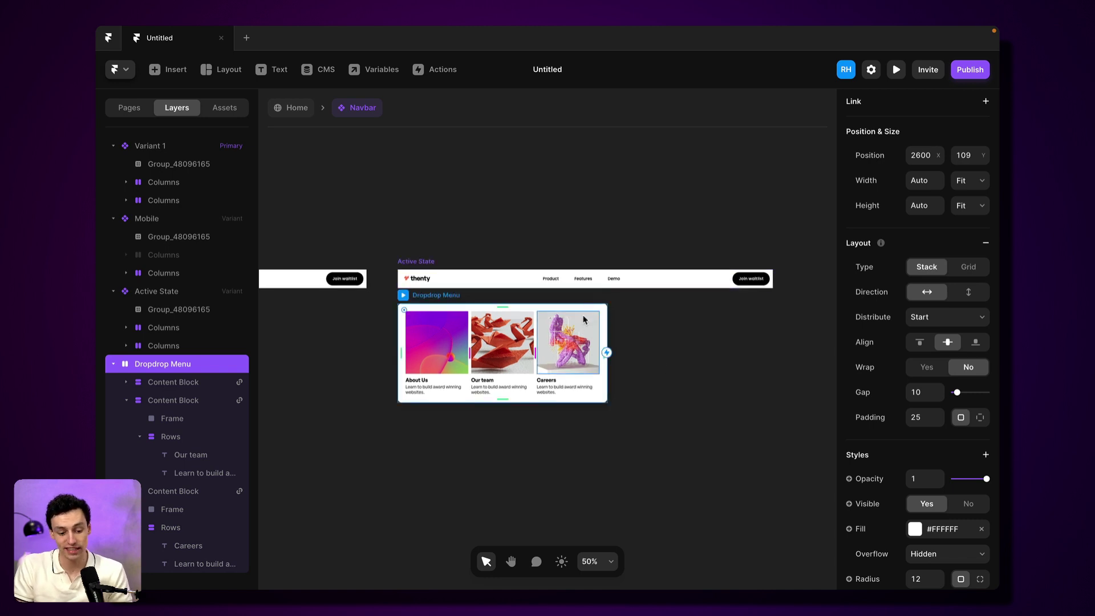
left_click(903, 70)
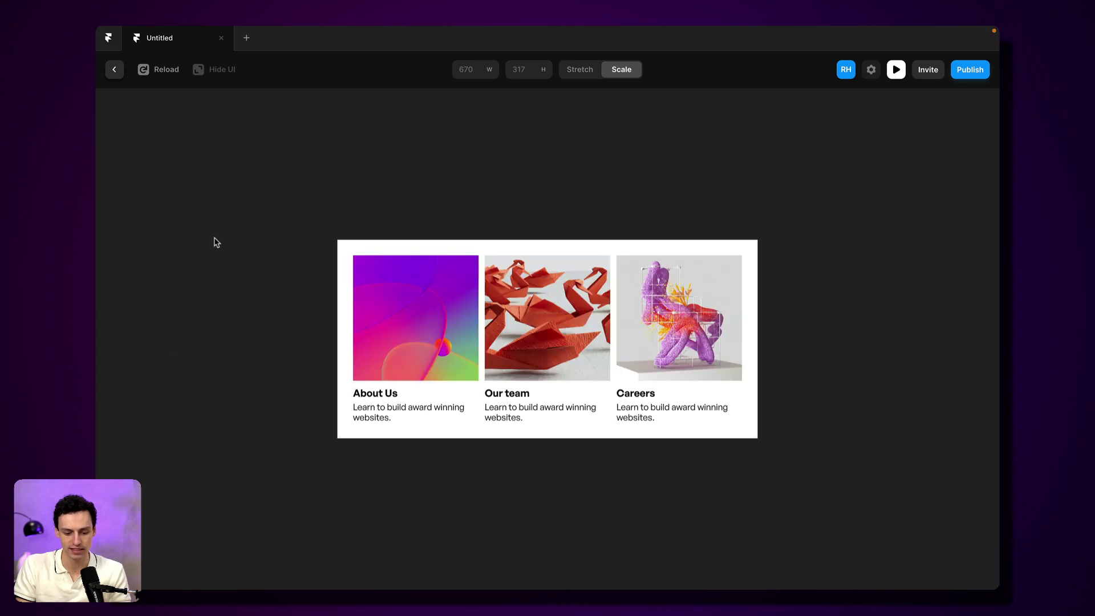
left_click(114, 69)
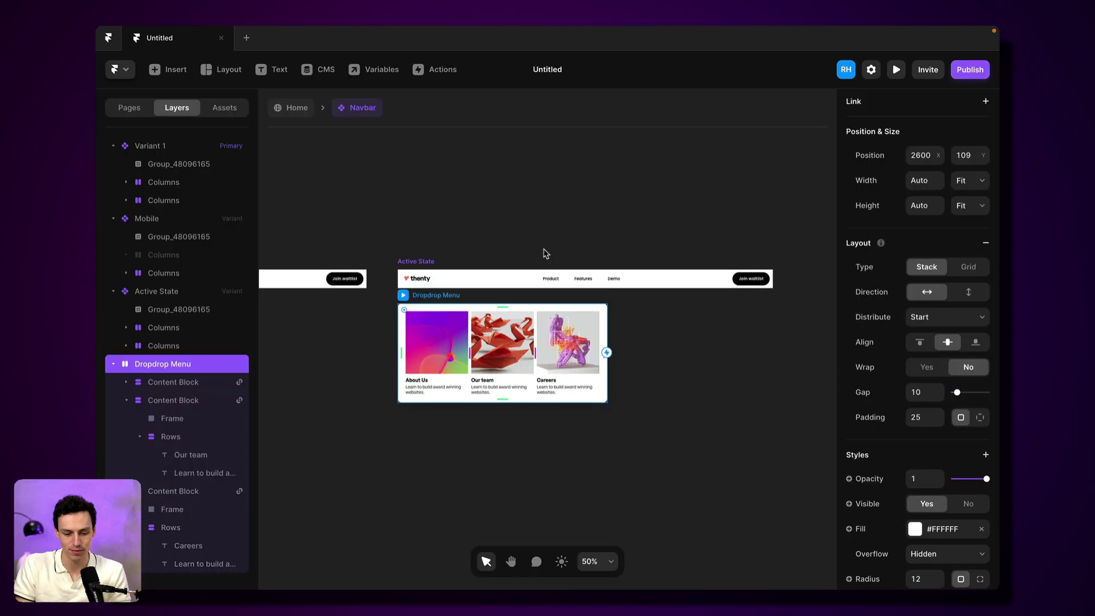
left_click(403, 261)
left_click(896, 69)
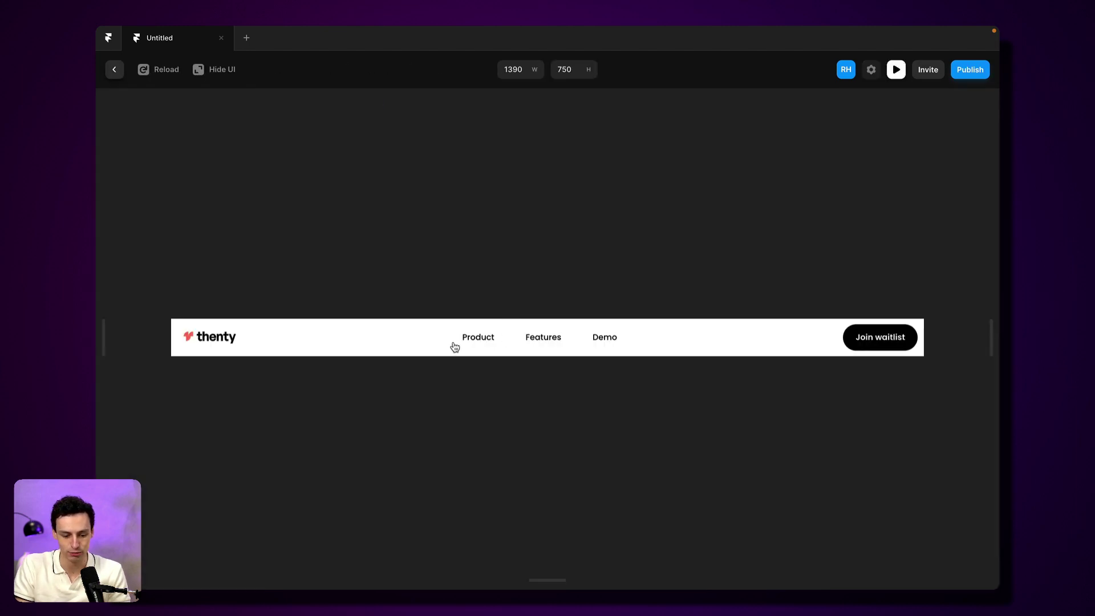
left_click(113, 69)
- Collapse the Dropdrop Menu layer and nest it inside the Active State variant as its first child
scroll(618, 342, "right", 2)
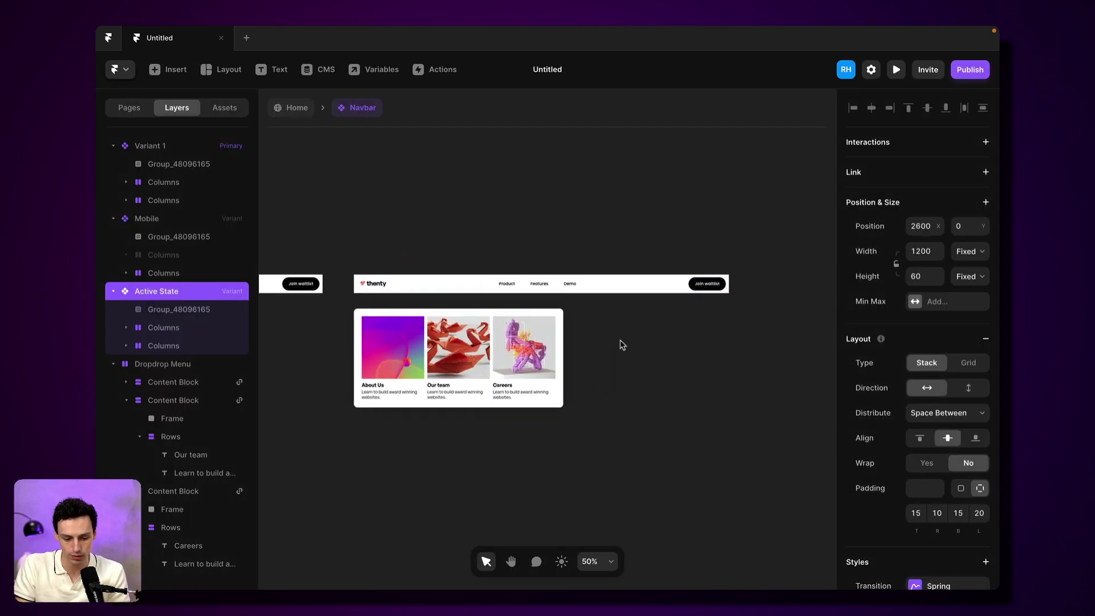
left_click(383, 310)
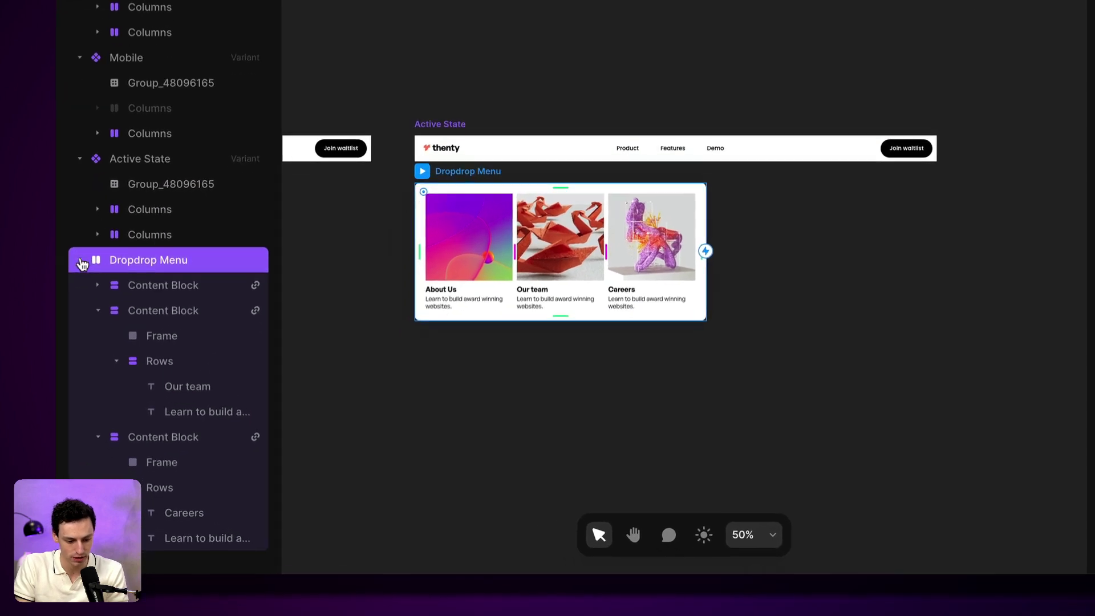
left_click(115, 364)
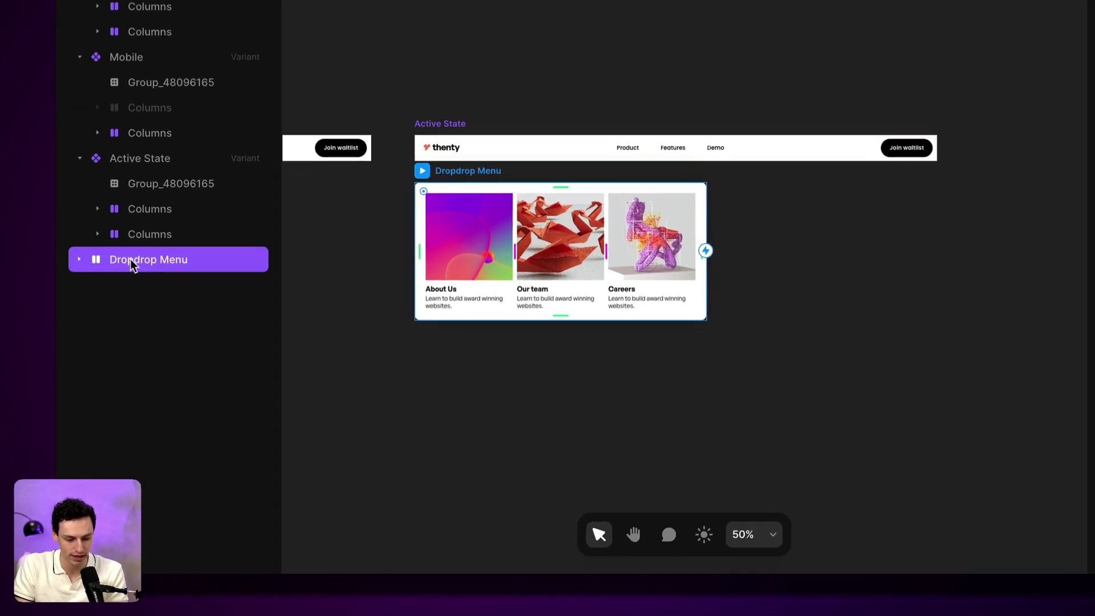
left_click_drag(131, 264, 173, 175)
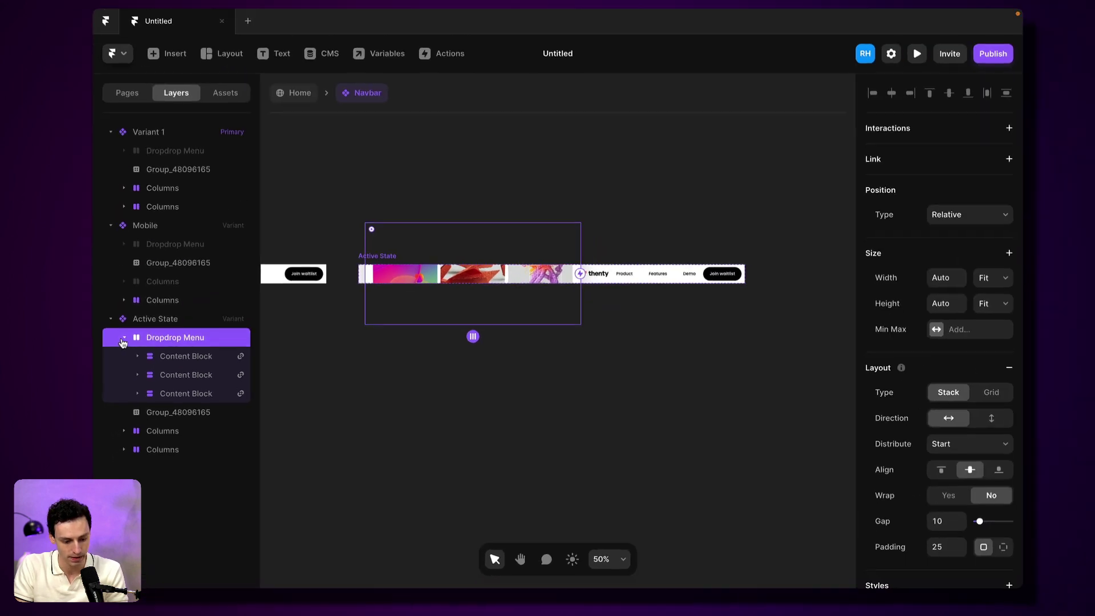
- Set the Dropdrop Menu's position type to Absolute and place it below the Active State navbar, flush with its left edge
left_click(99, 234)
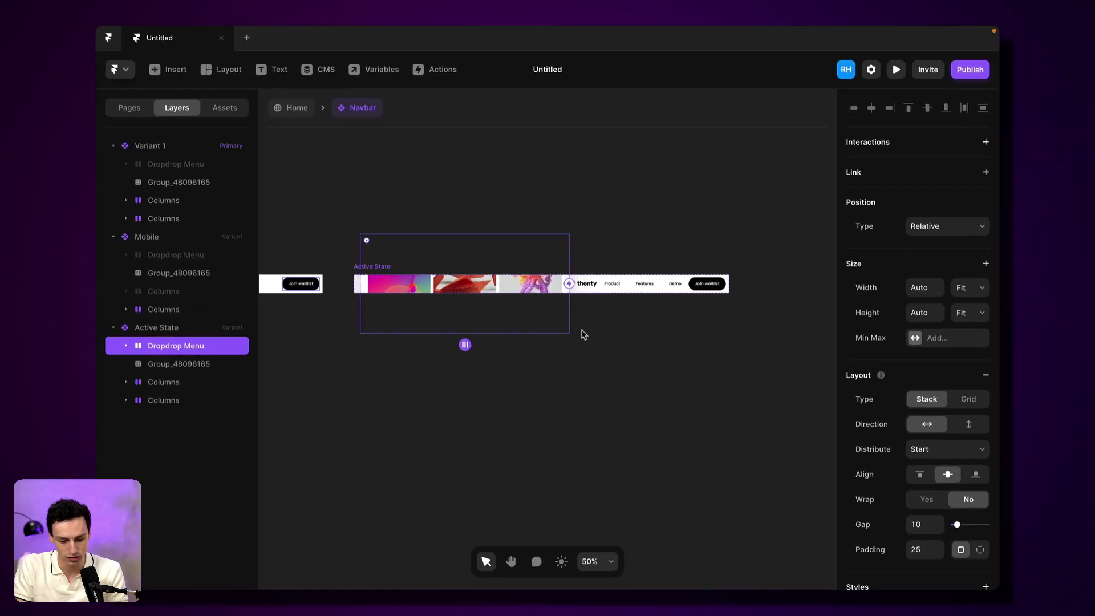
left_click(930, 226)
left_click(932, 214)
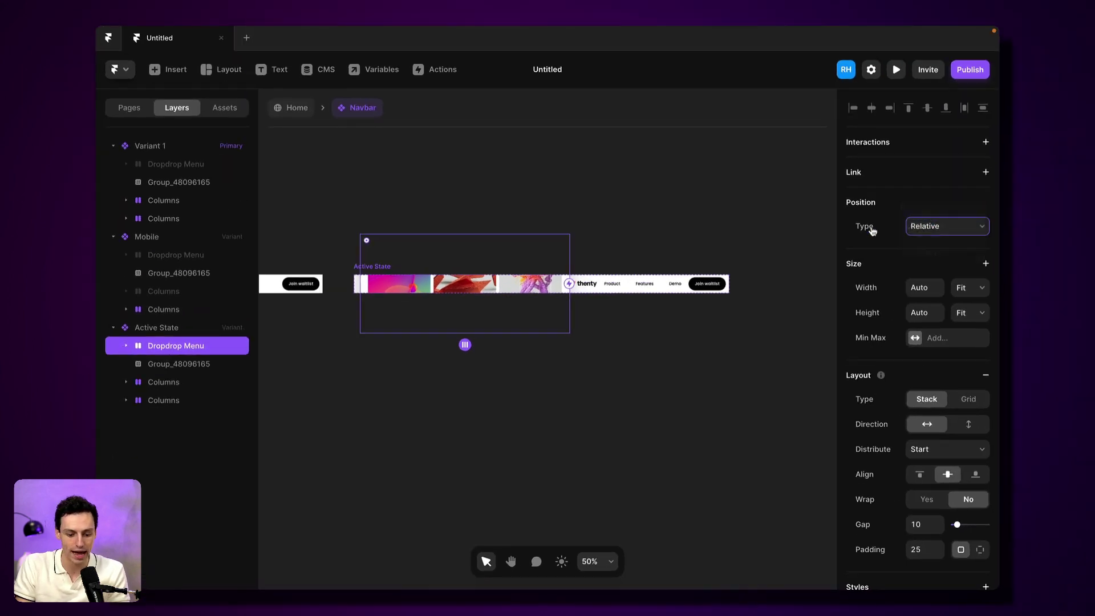
left_click(516, 288)
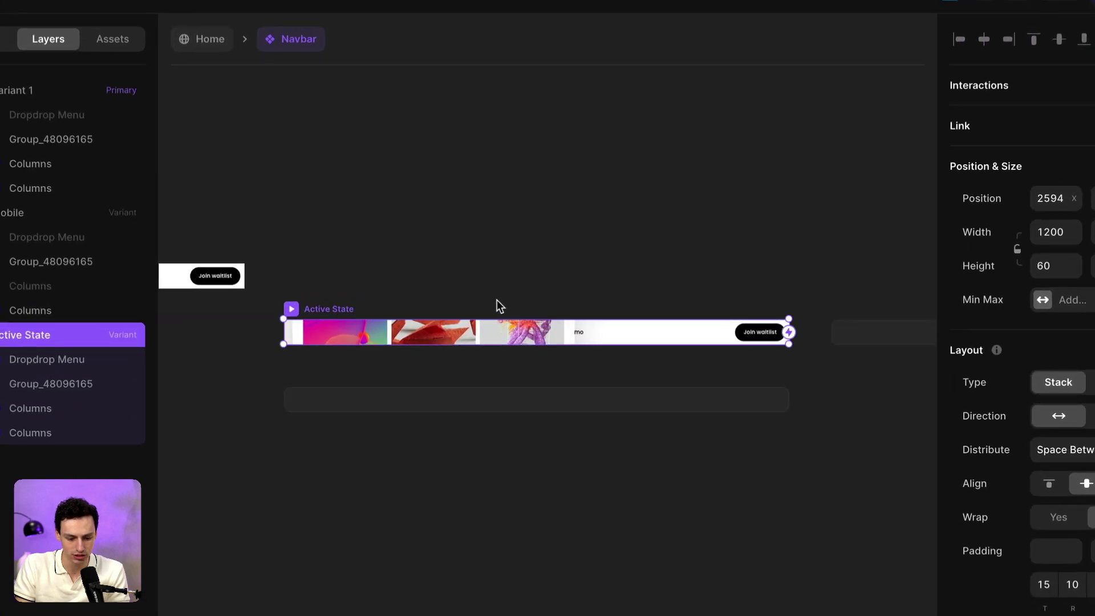
left_click(175, 339)
left_click_drag(468, 327, 456, 425)
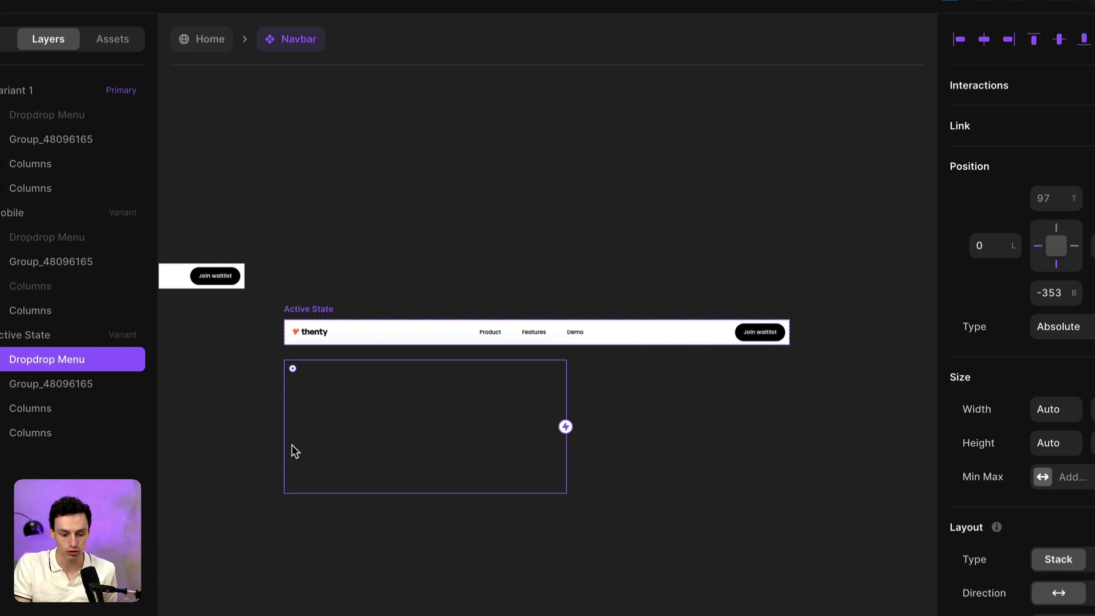
- Preview the Active State variant with the Dropdrop Menu placed below the navbar
left_click(316, 309)
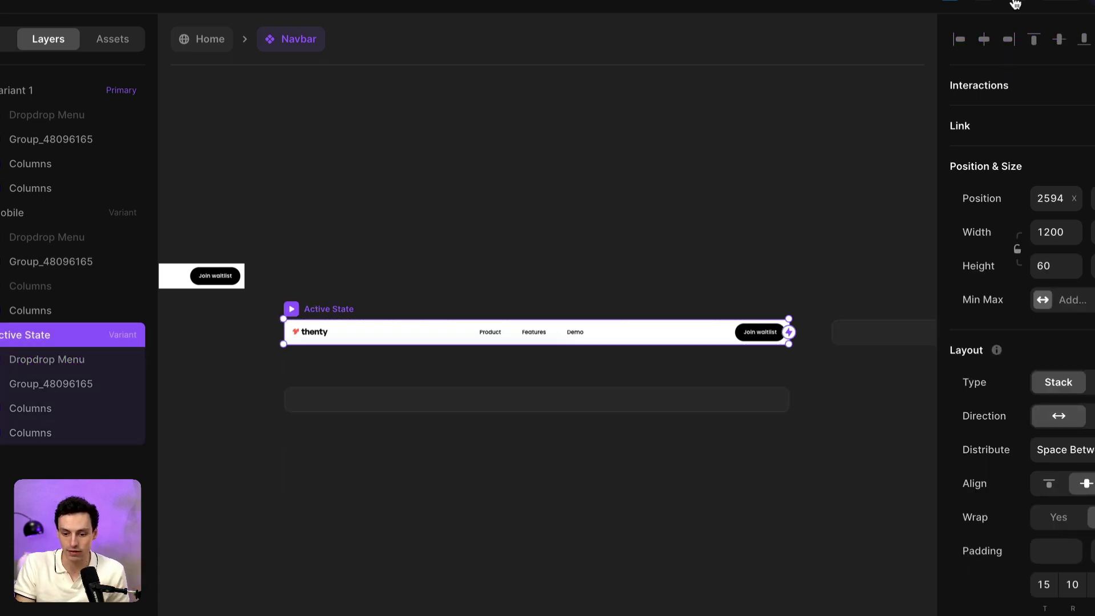
key("ctrl+backslash")
key("shift+2")
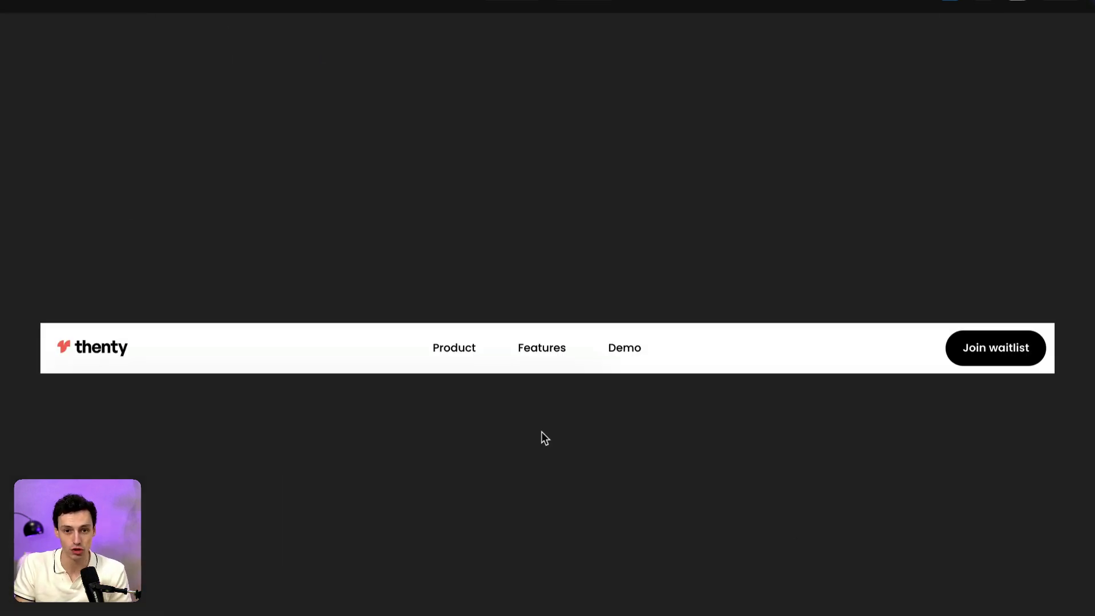
left_click(75, 53)
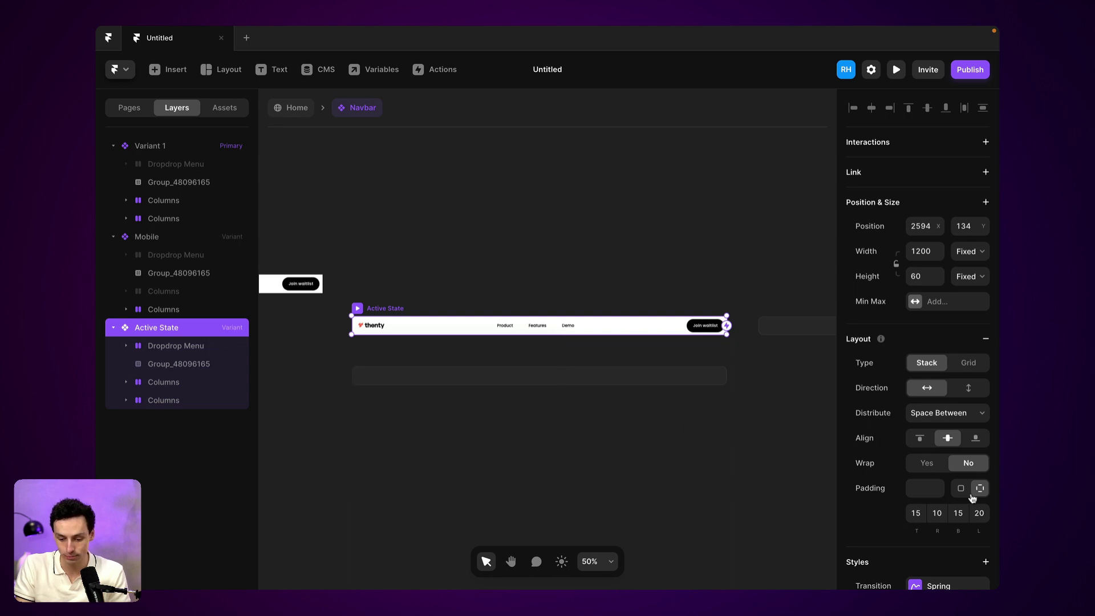
- Set the Active State variant's overflow to Visible
scroll(972, 498, "down", 6)
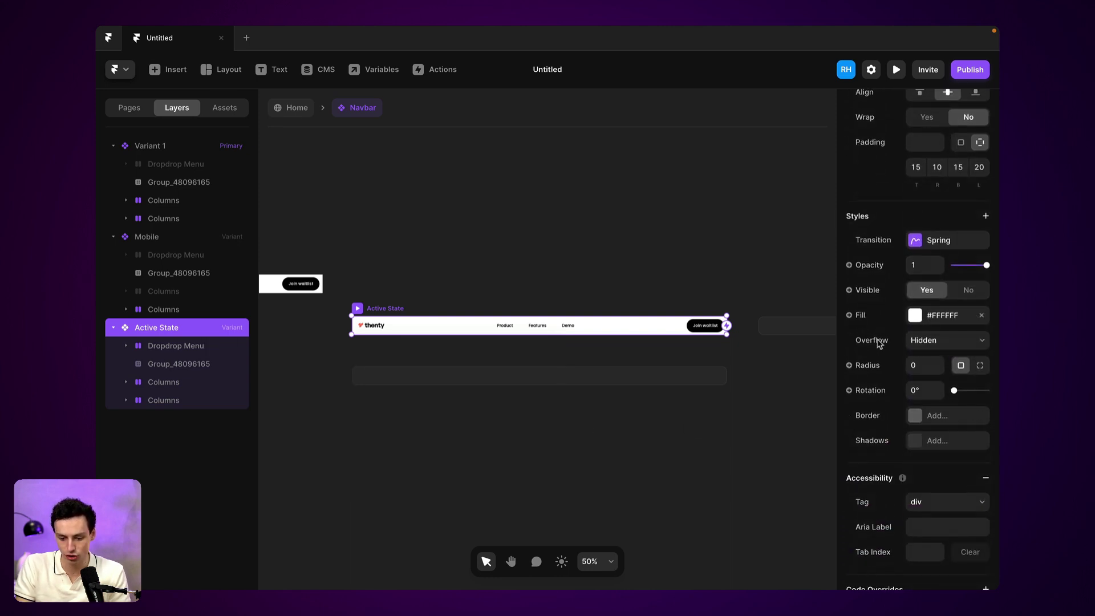
left_click(948, 340)
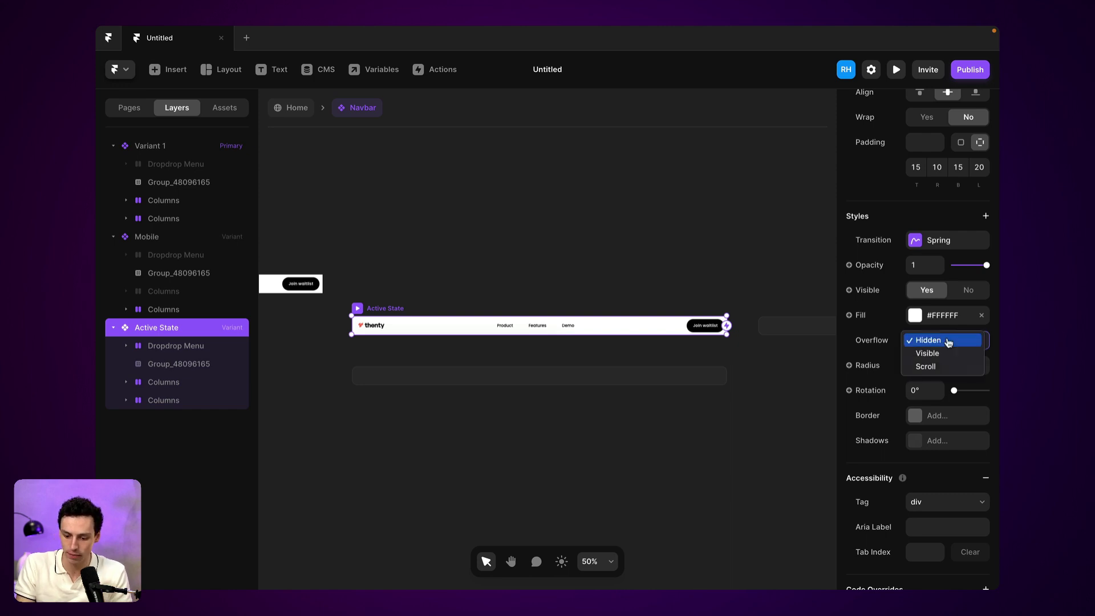
left_click(950, 353)
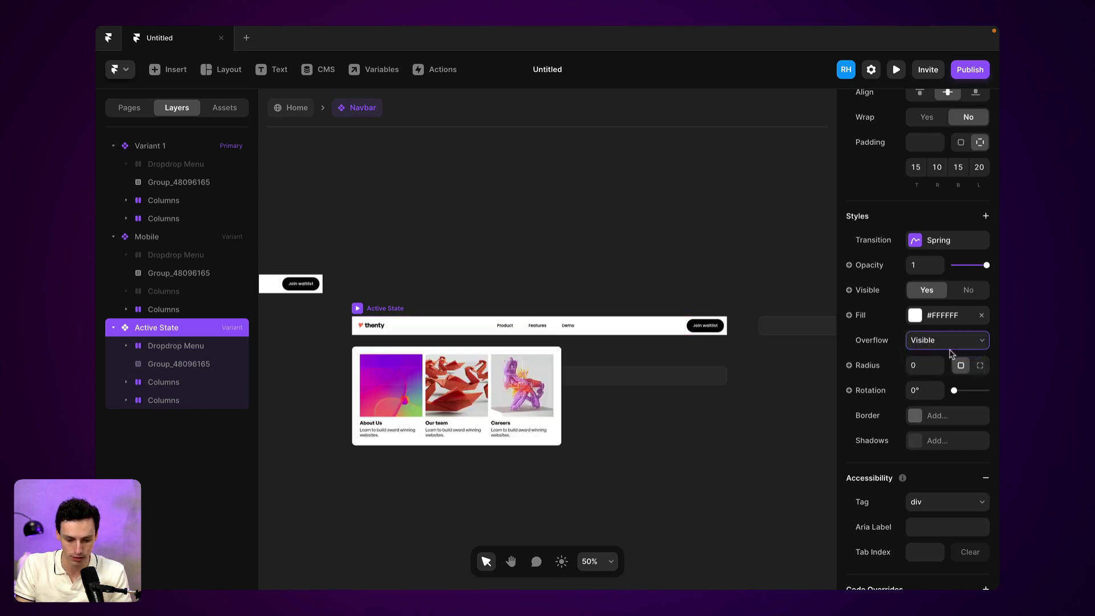
- Preview the Active State variant again to check the dropdown panel beneath the navbar
left_click(457, 394)
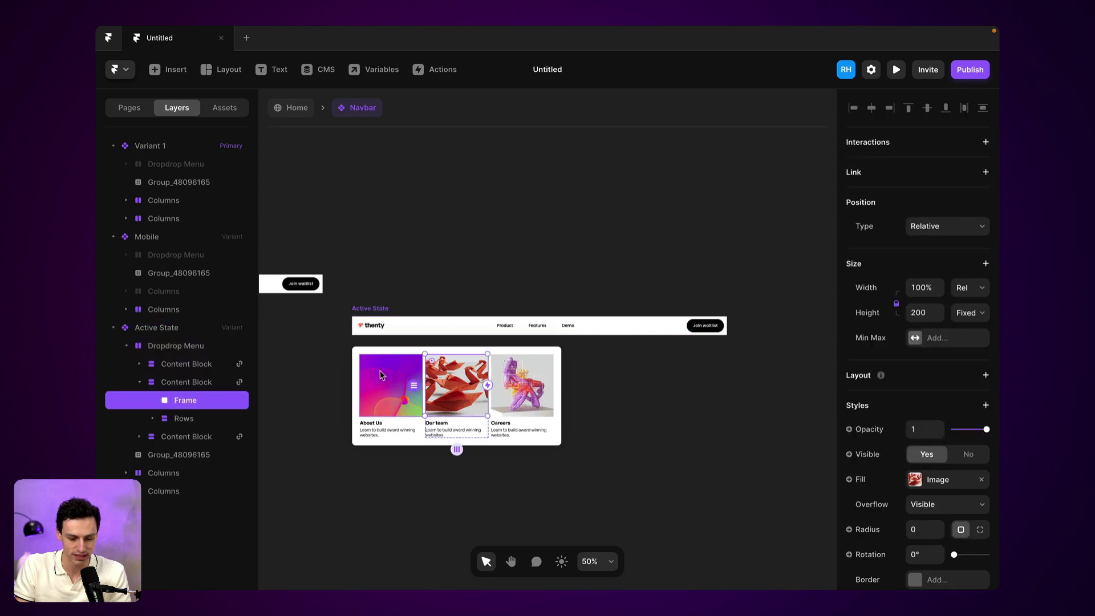
left_click(362, 356)
left_click(367, 308)
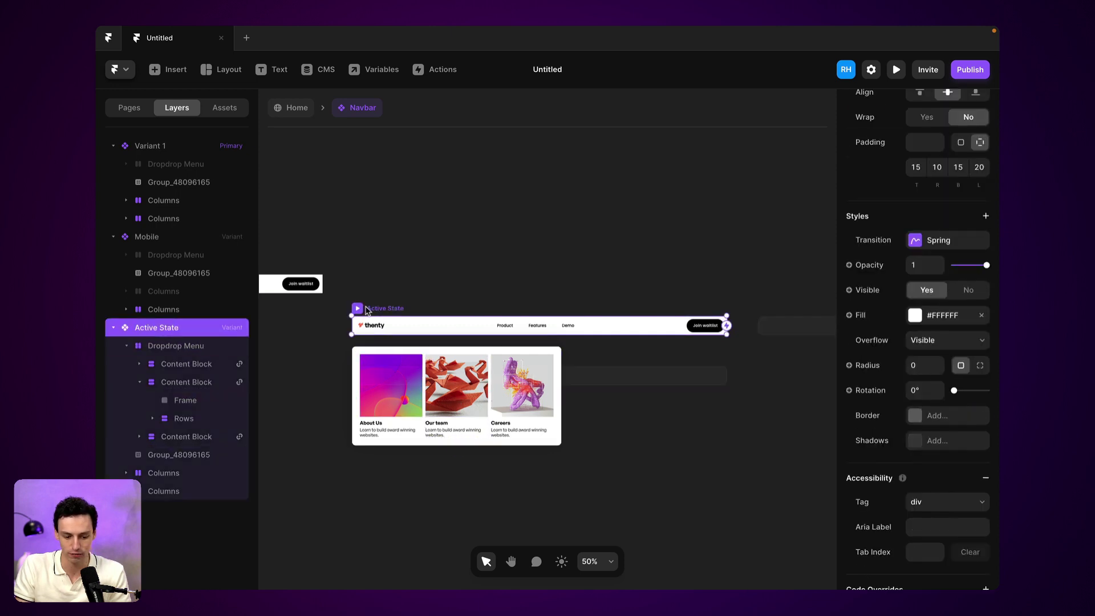
left_click(896, 69)
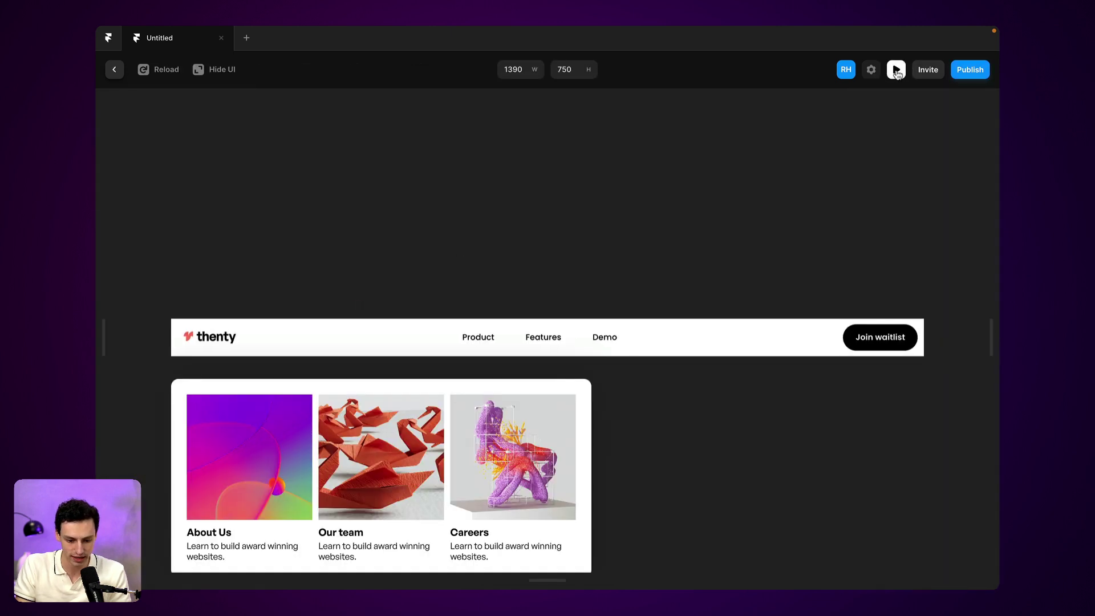
scroll(406, 462, "down", 1)
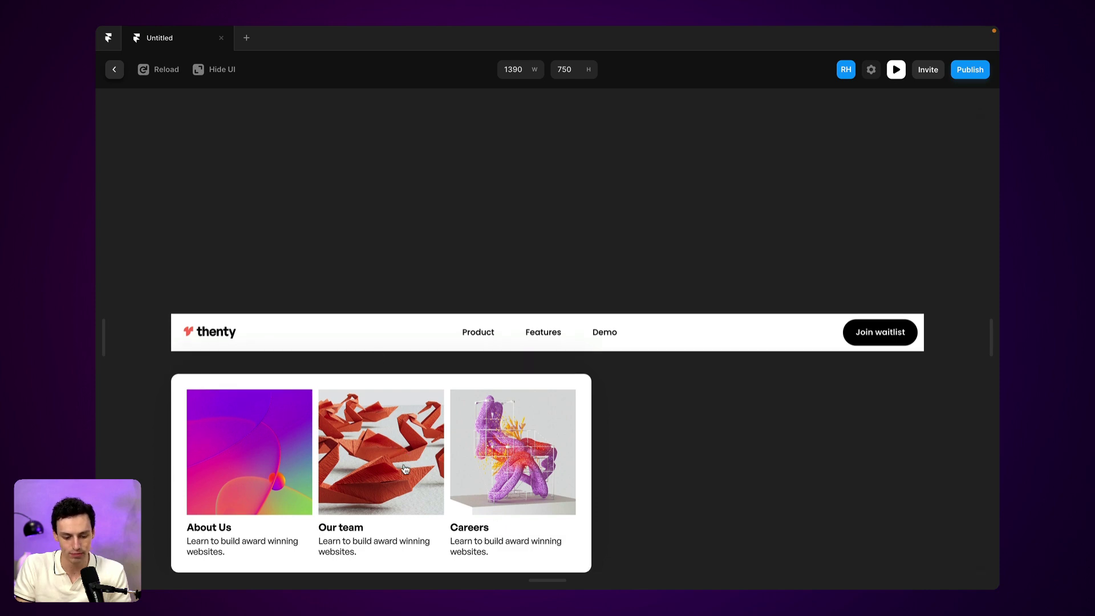
left_click(114, 69)
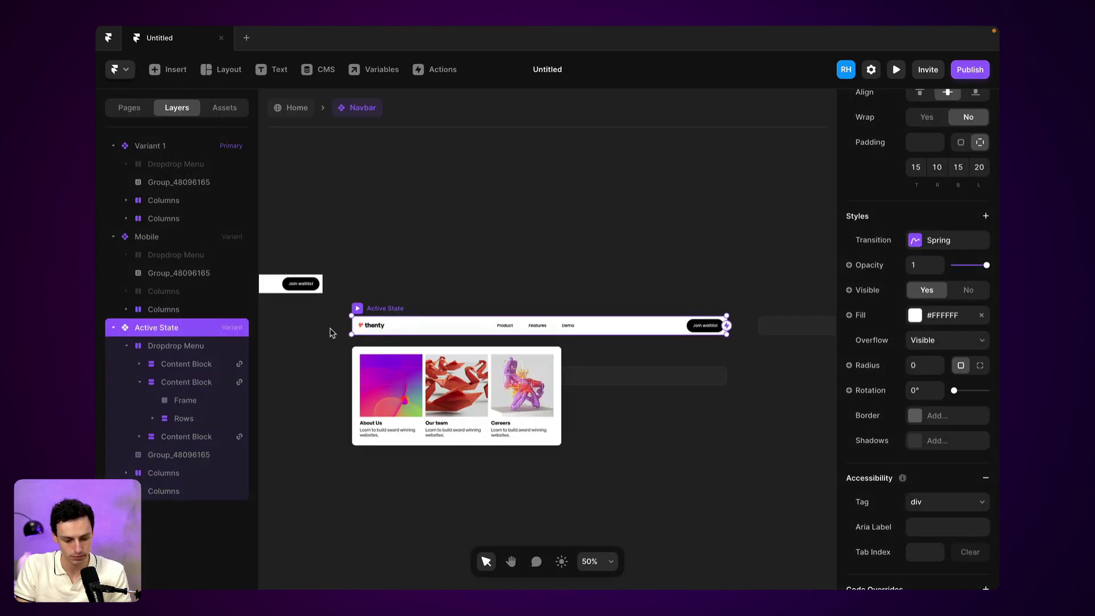
- Pin the Dropdrop Menu to the top instead of the bottom with a top offset of 80, and preview the result
left_click(393, 388)
left_click(166, 346)
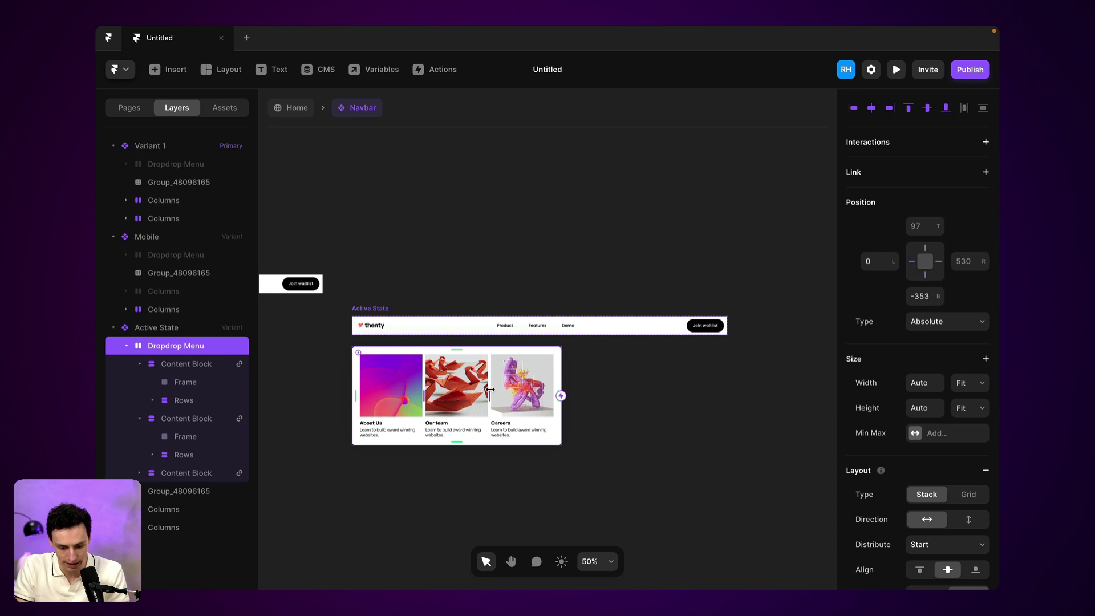
left_click_drag(496, 371, 496, 366)
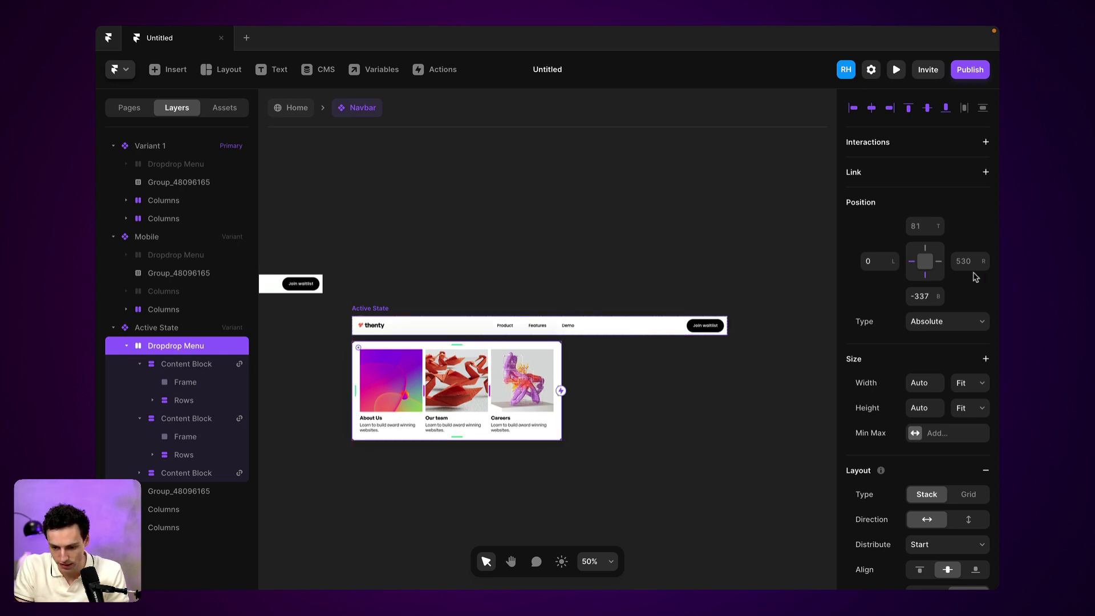
left_click(927, 271)
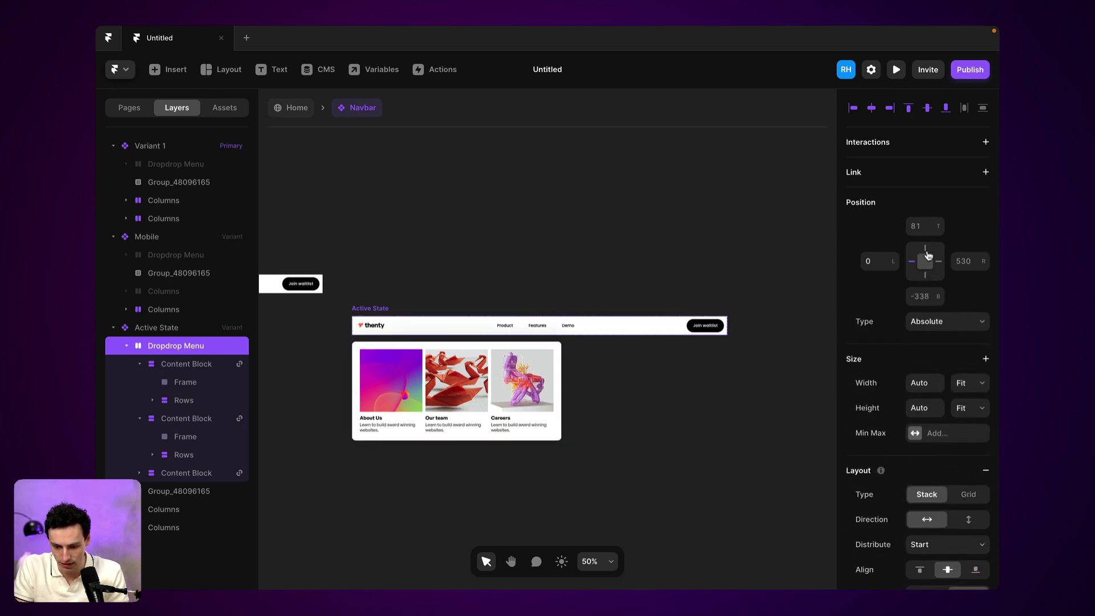
left_click(926, 253)
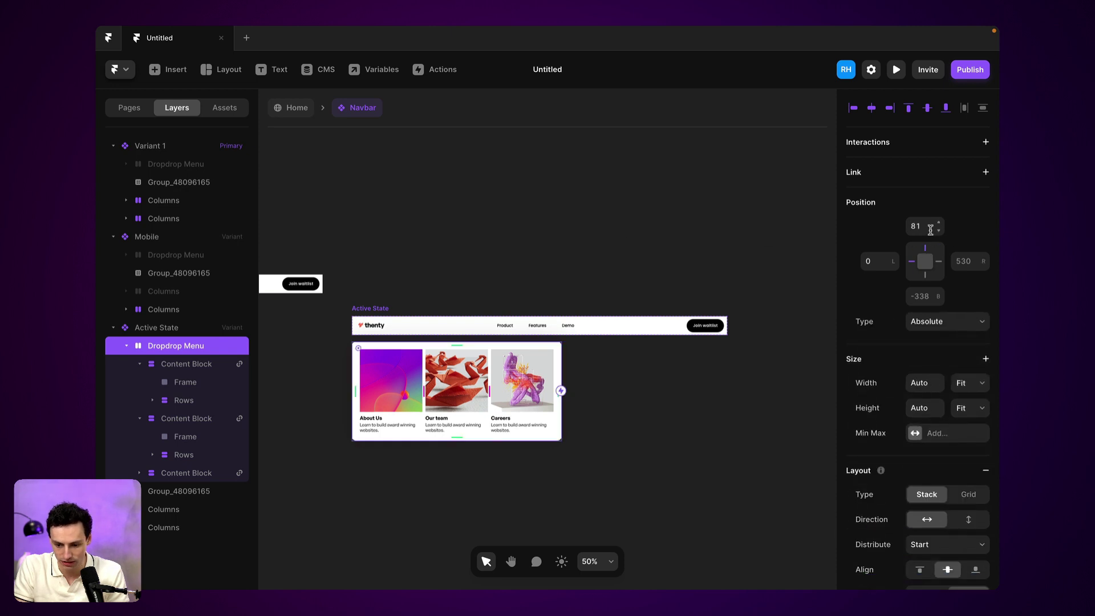
left_click(930, 230)
type("80")
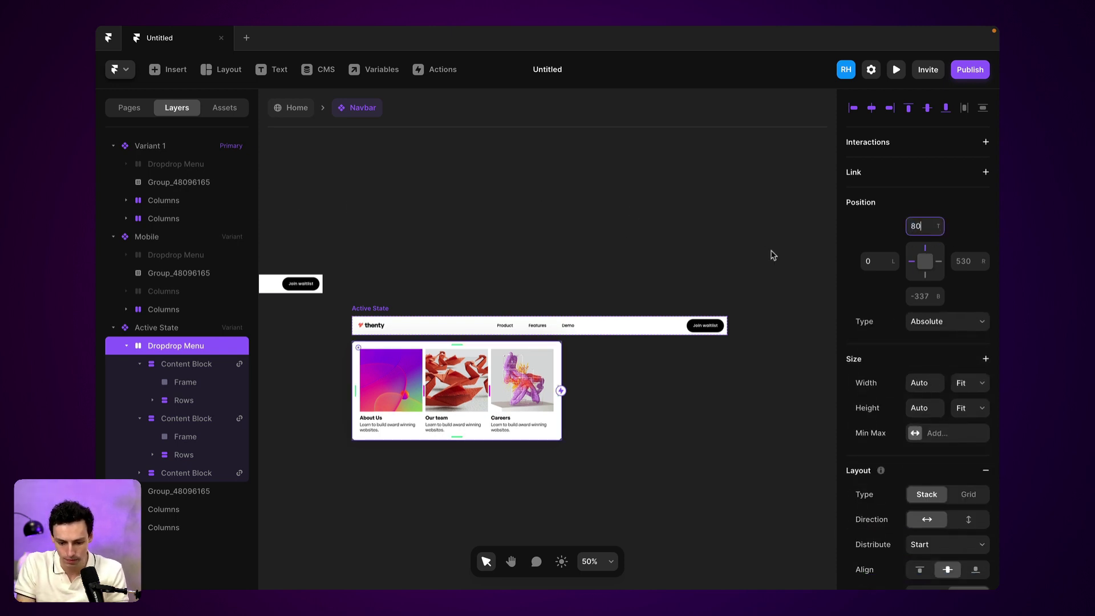
left_click(895, 69)
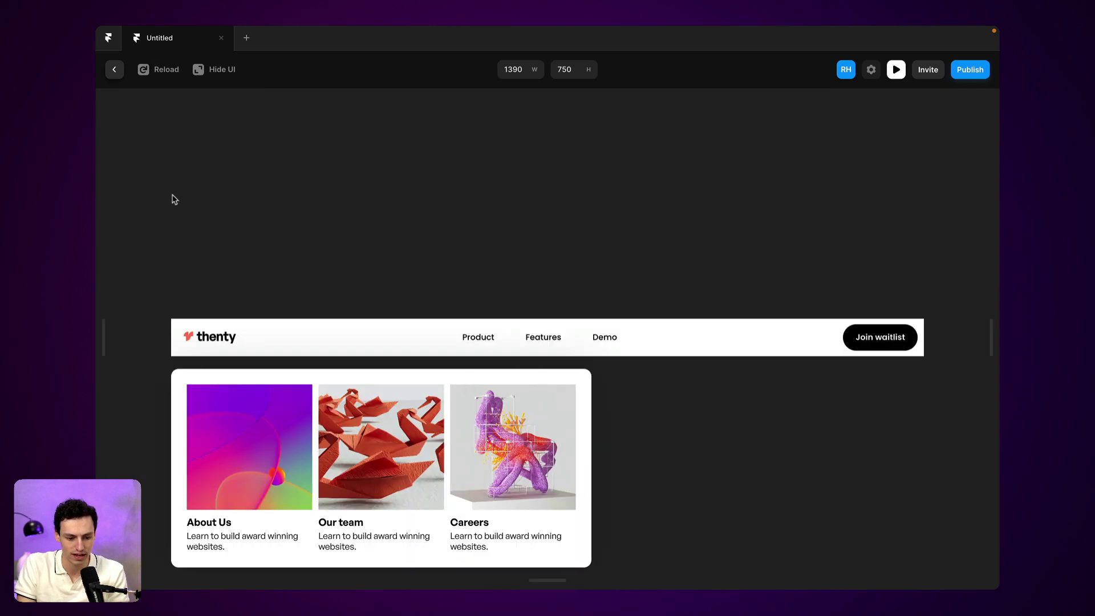
left_click(114, 69)
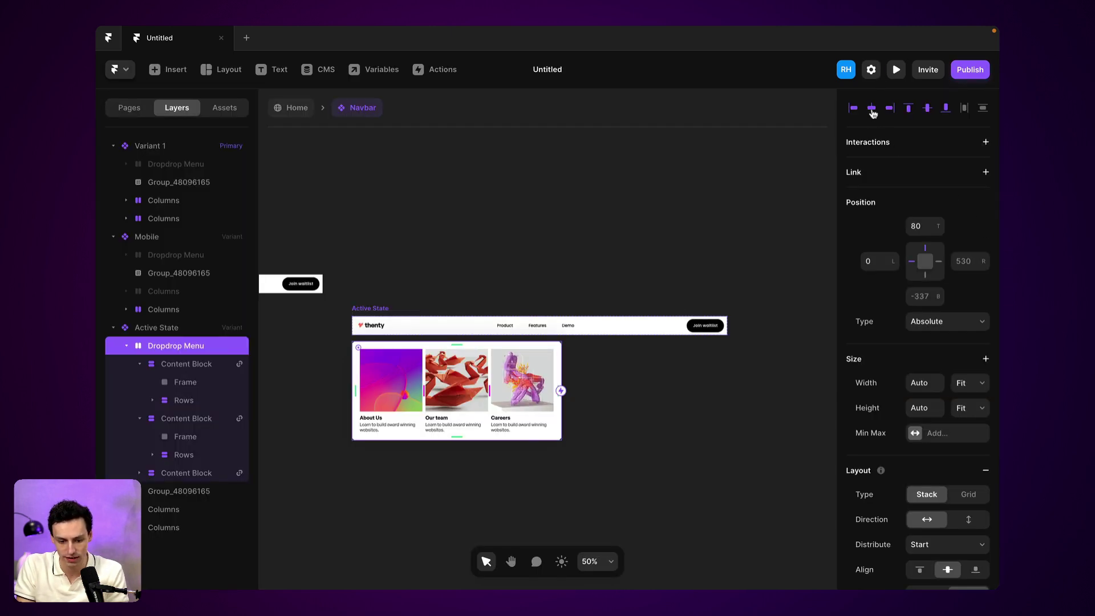
- Center the Dropdrop Menu horizontally under the navbar and preview the result
left_click(871, 112)
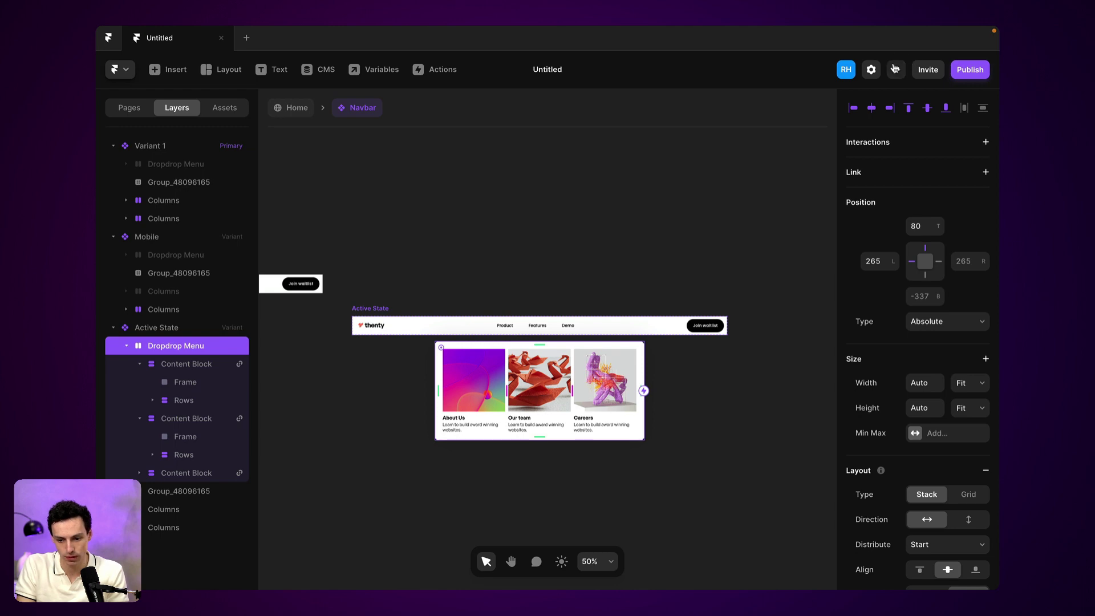
left_click(896, 69)
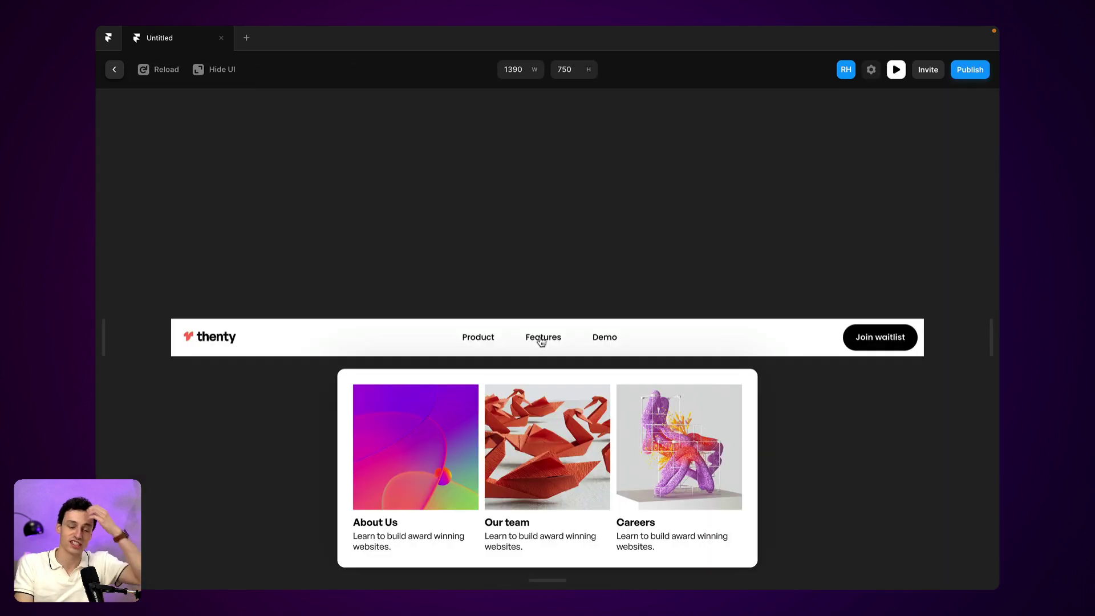
left_click(116, 71)
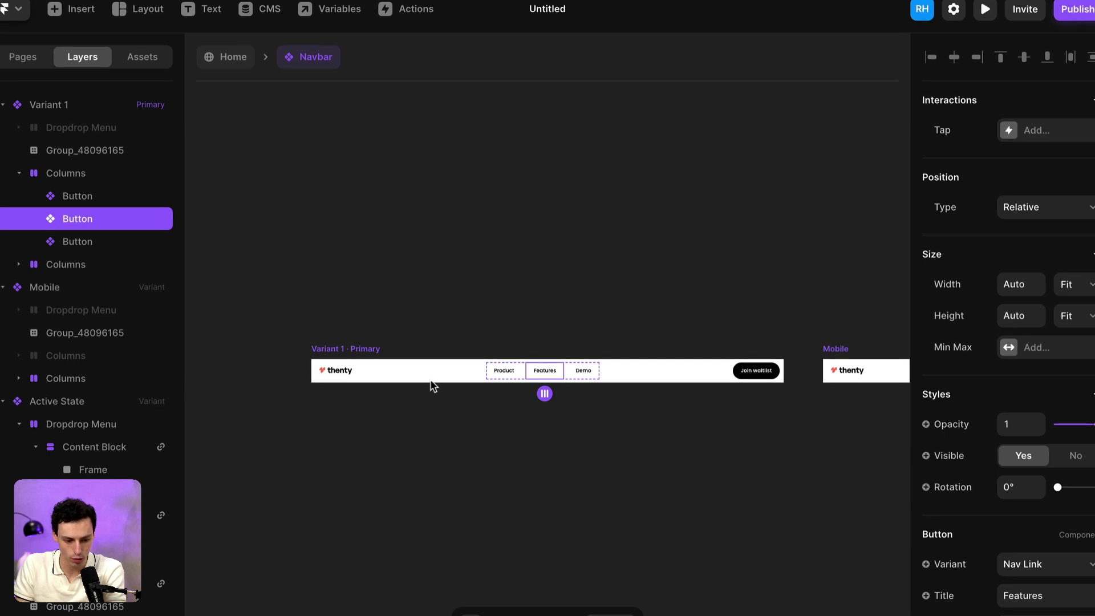
- Detach the Features button in Variant 1 from its component and remove its link to Home
left_click(360, 349)
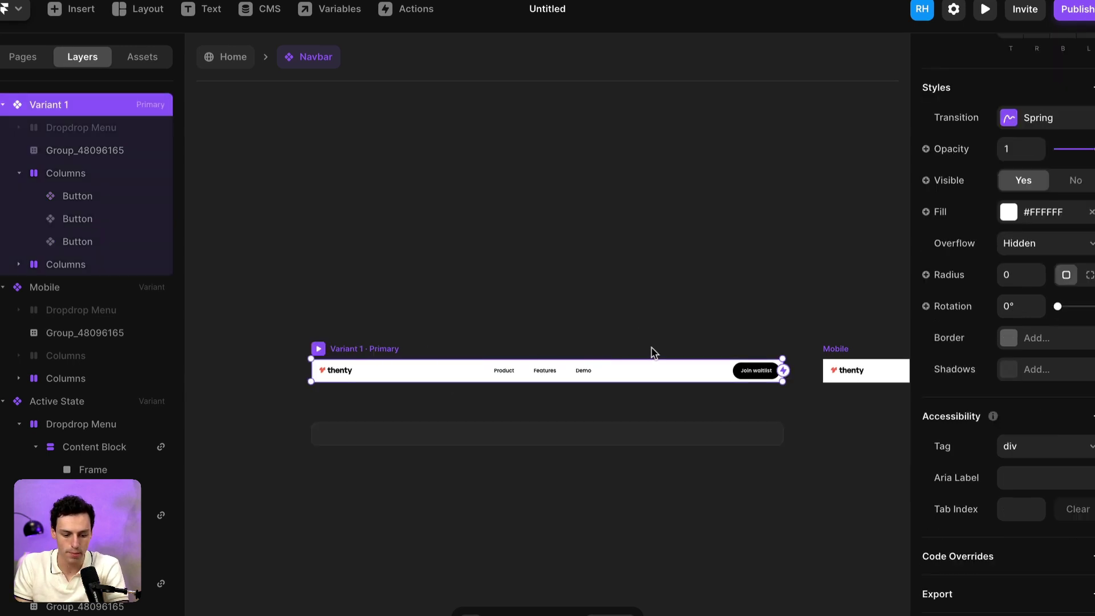
left_click(545, 376)
scroll(560, 370, "up", 5)
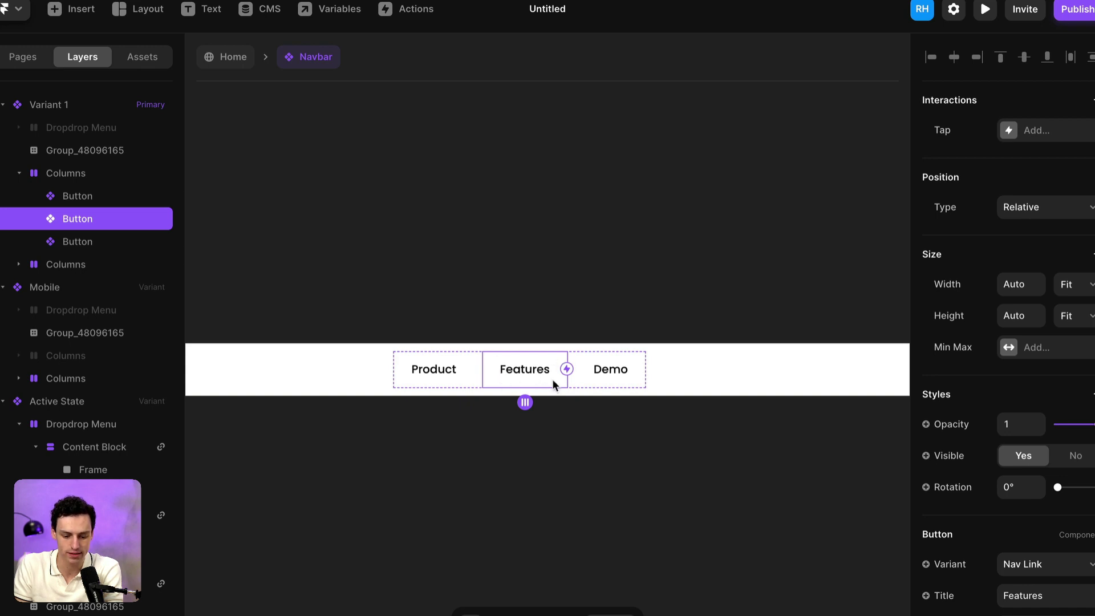
scroll(519, 371, "down", 10)
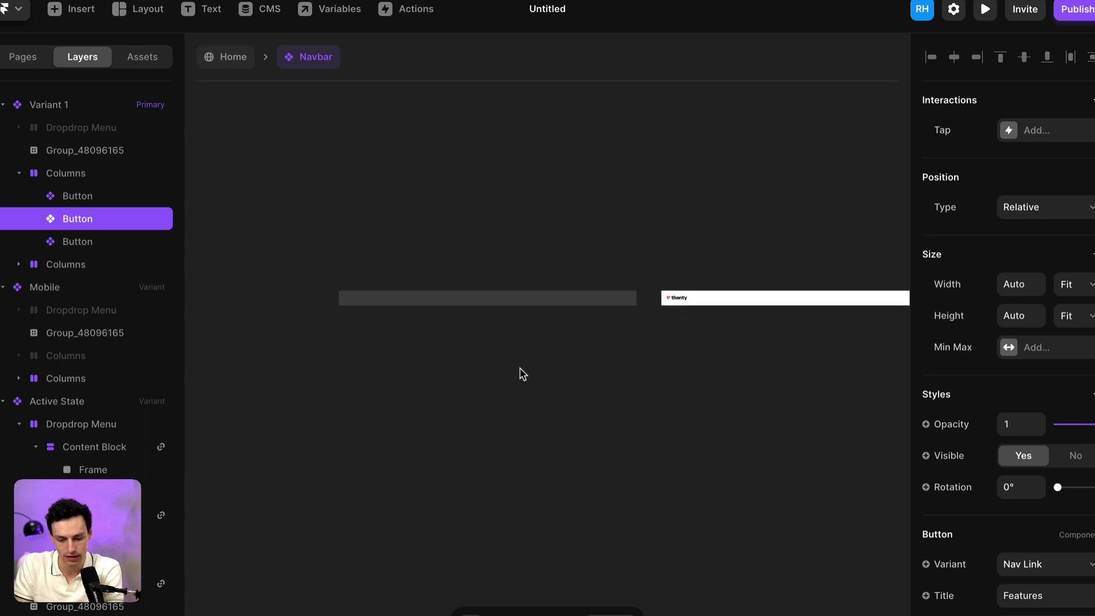
scroll(486, 296, "up", 8)
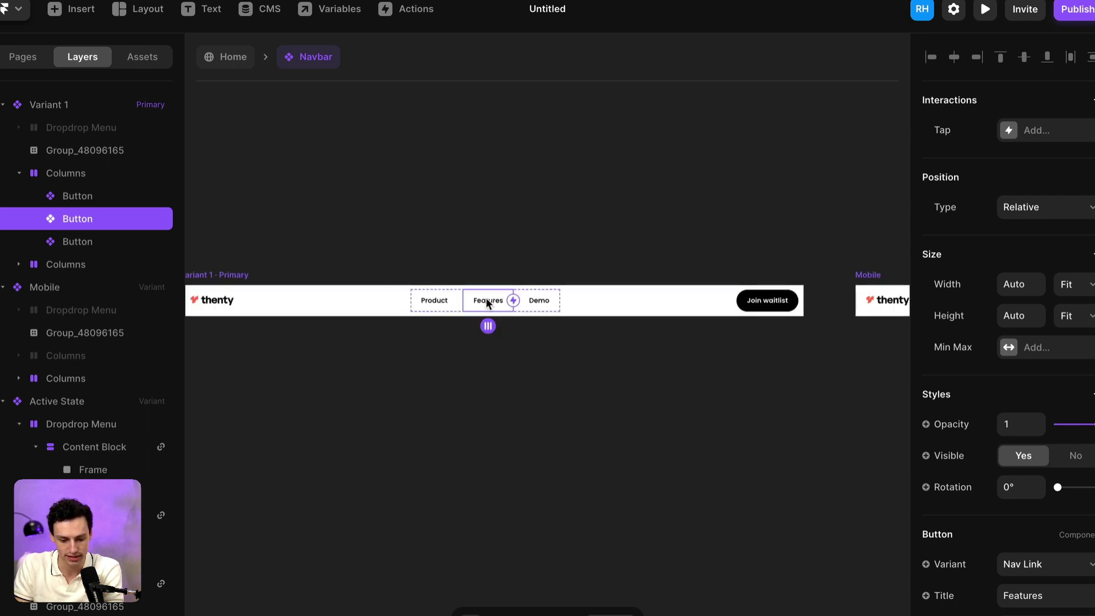
right_click(488, 297)
left_click(541, 297)
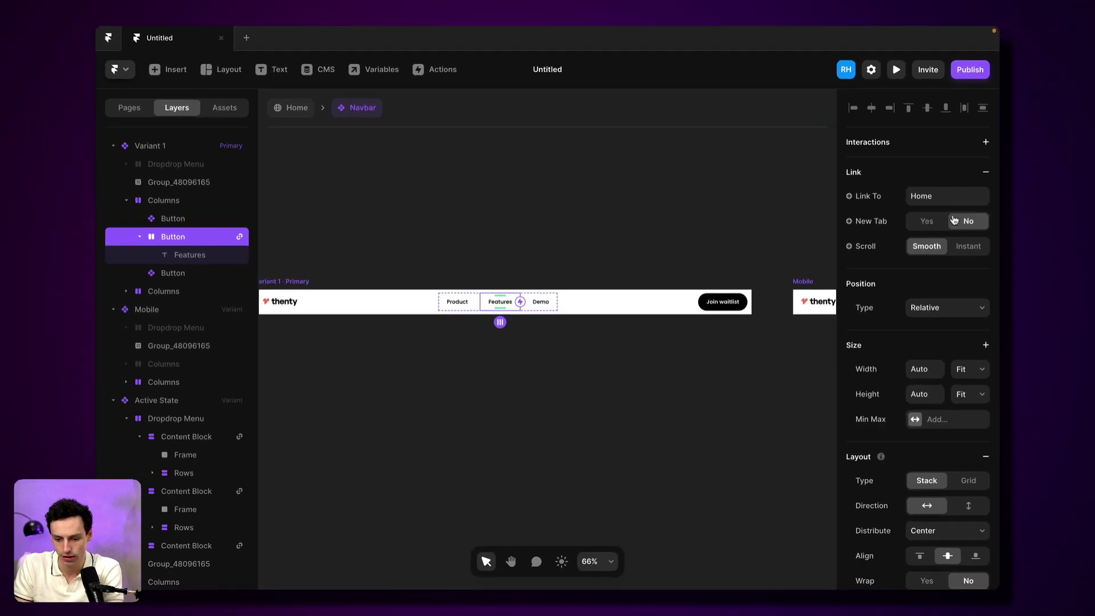
left_click(985, 173)
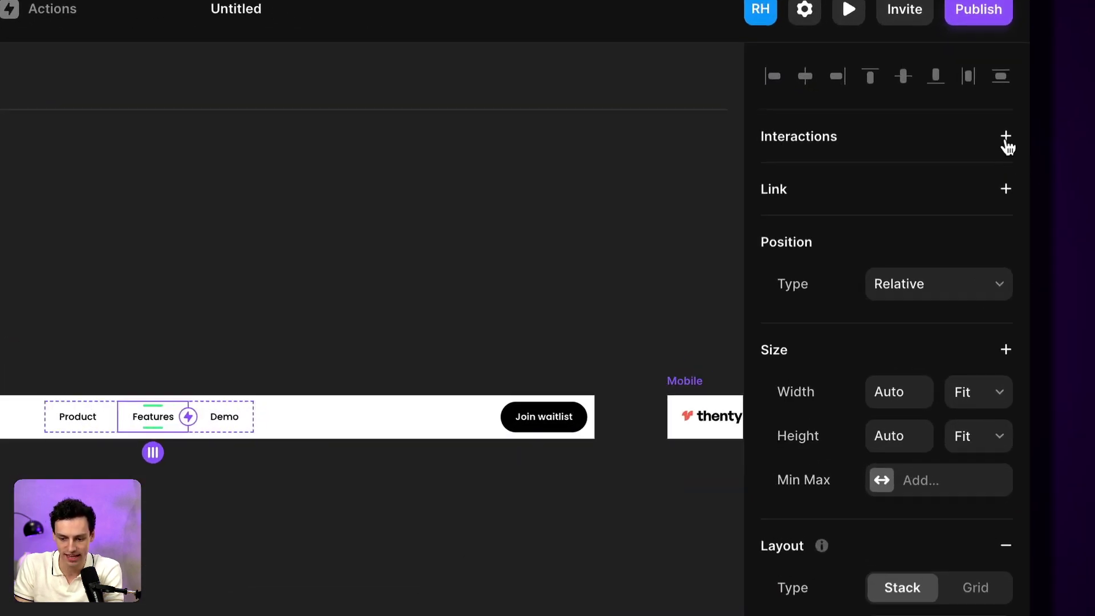
- Add a Mouse Enter transition to the Features button in Variant 1 that switches the navbar to the Active State variant
left_click(985, 142)
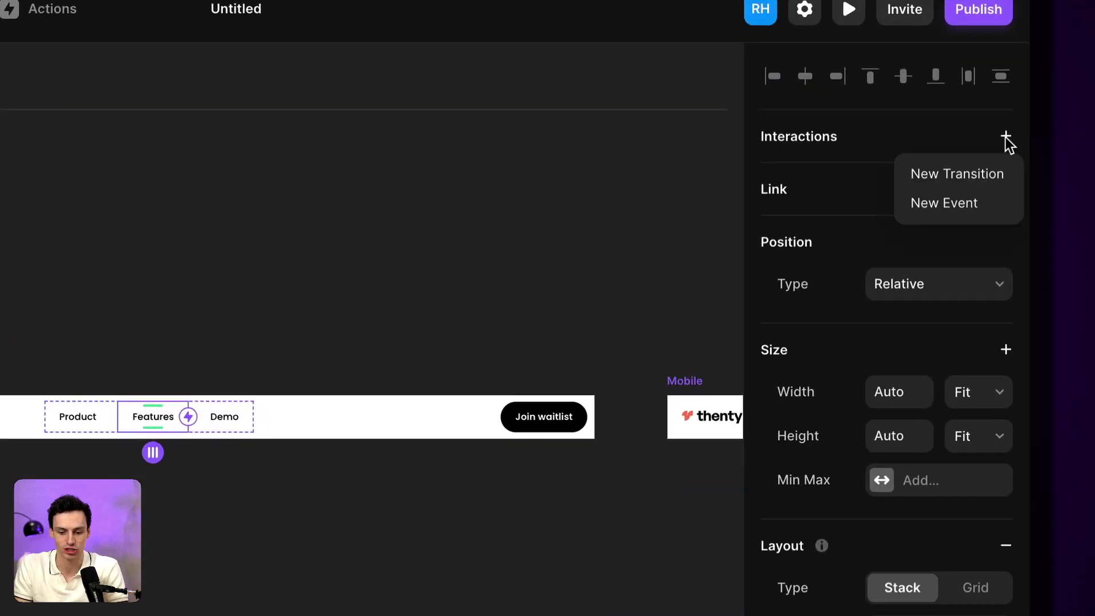
left_click(990, 173)
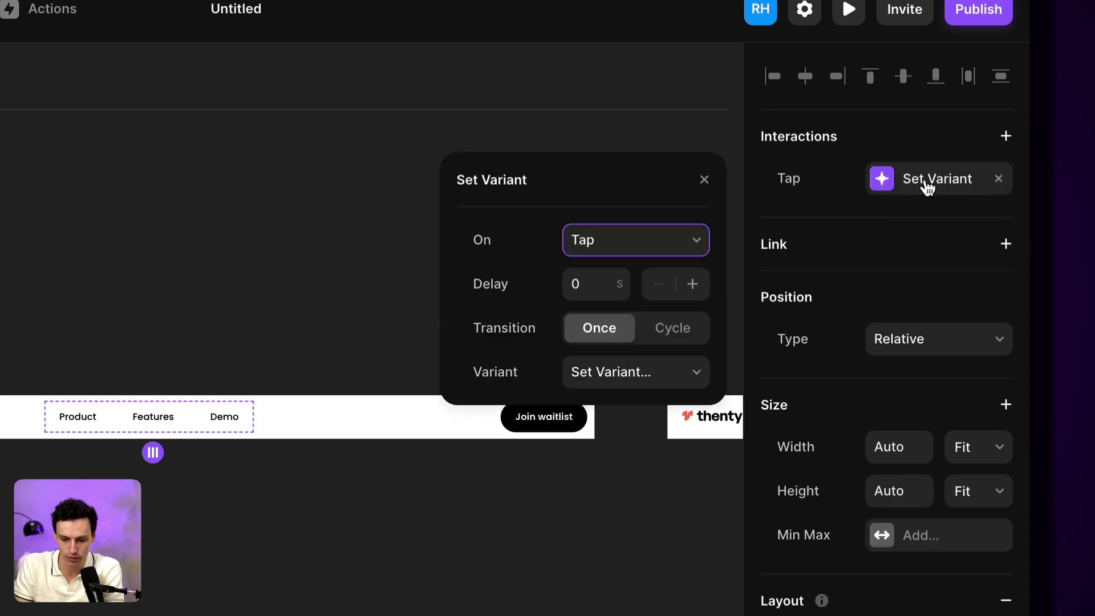
left_click(625, 243)
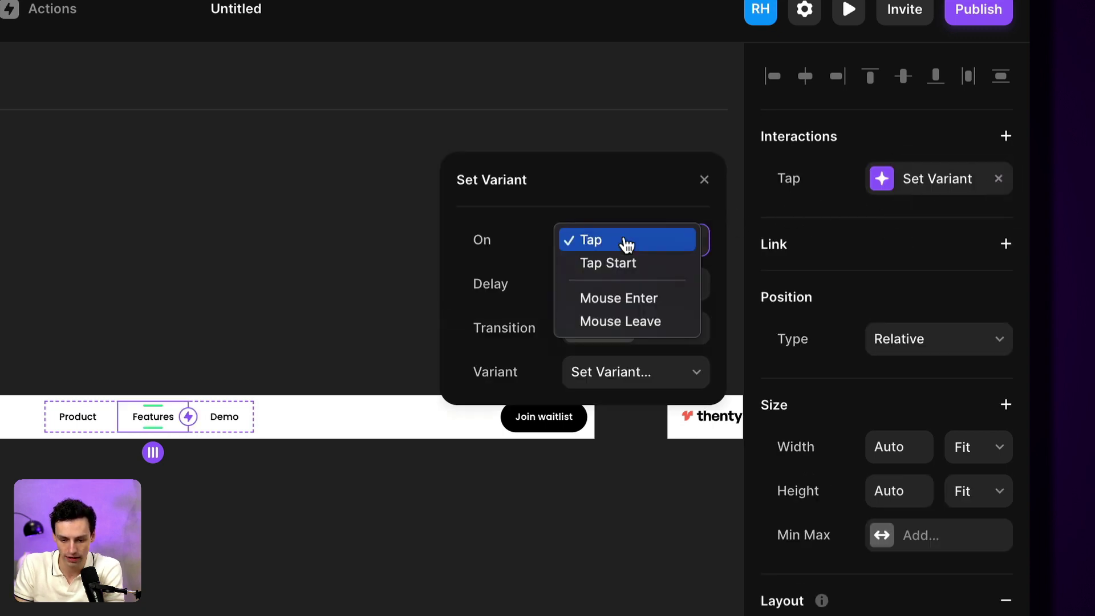
left_click(646, 297)
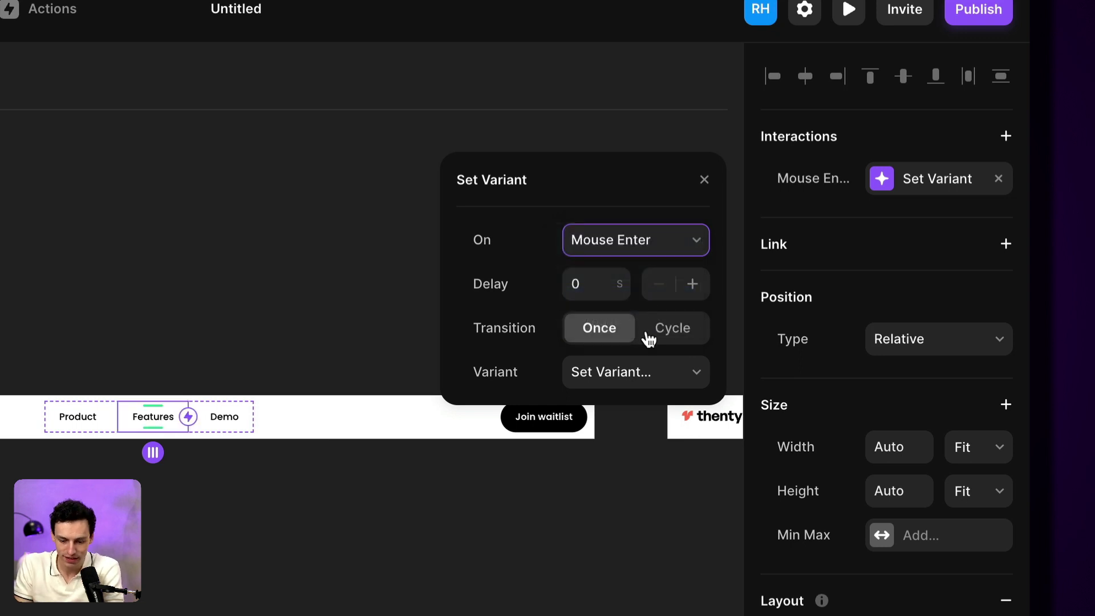
left_click(643, 371)
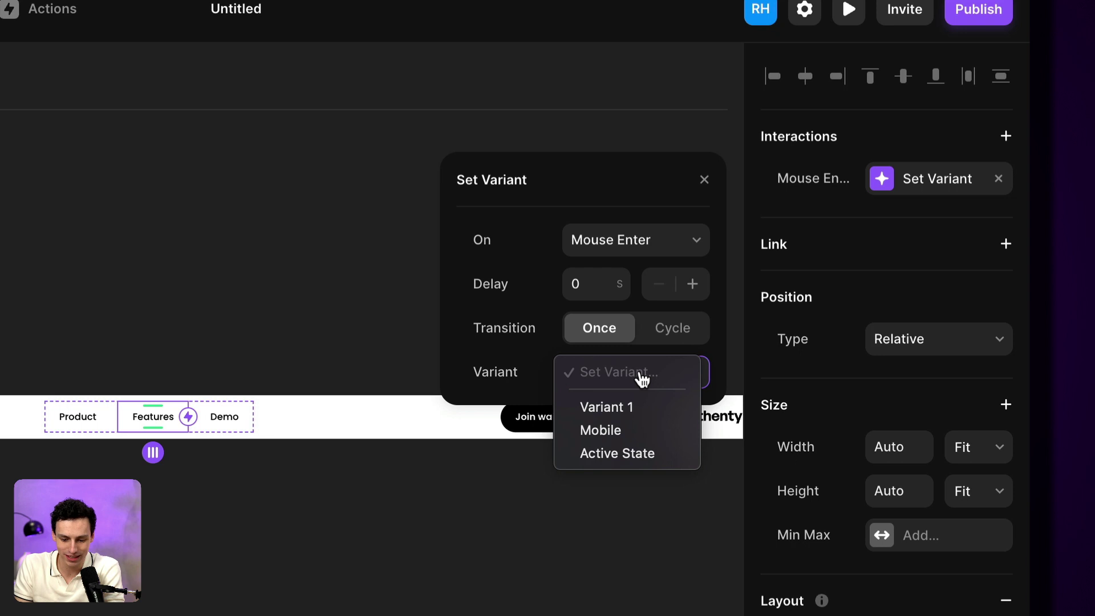
left_click(631, 453)
left_click(541, 538)
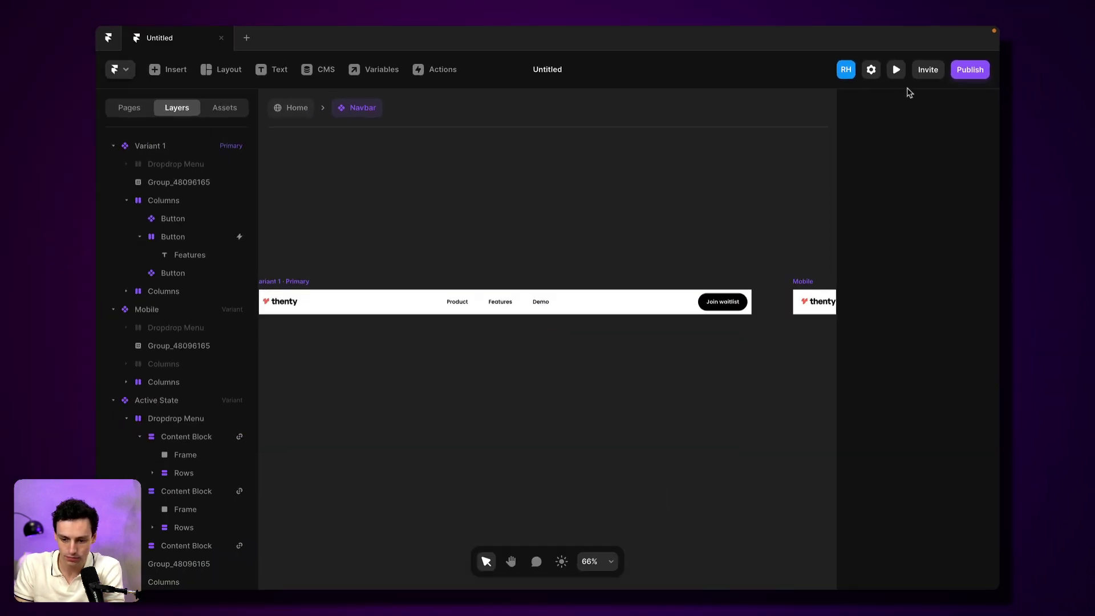
- Preview the navbar component, test the Features button's hover interaction, and return to editing
left_click(896, 70)
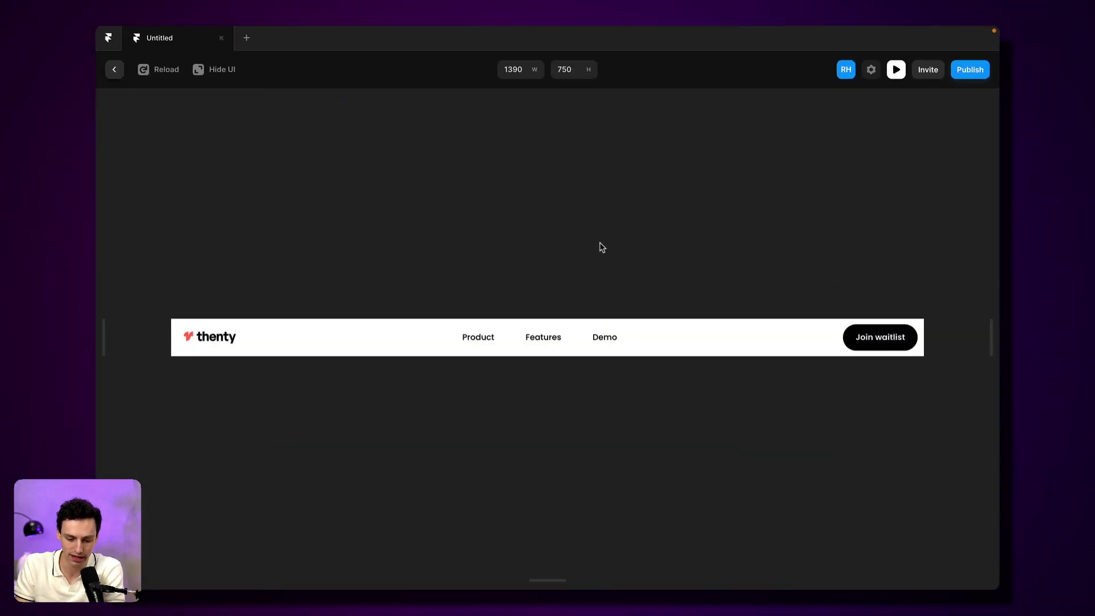
left_click(546, 340)
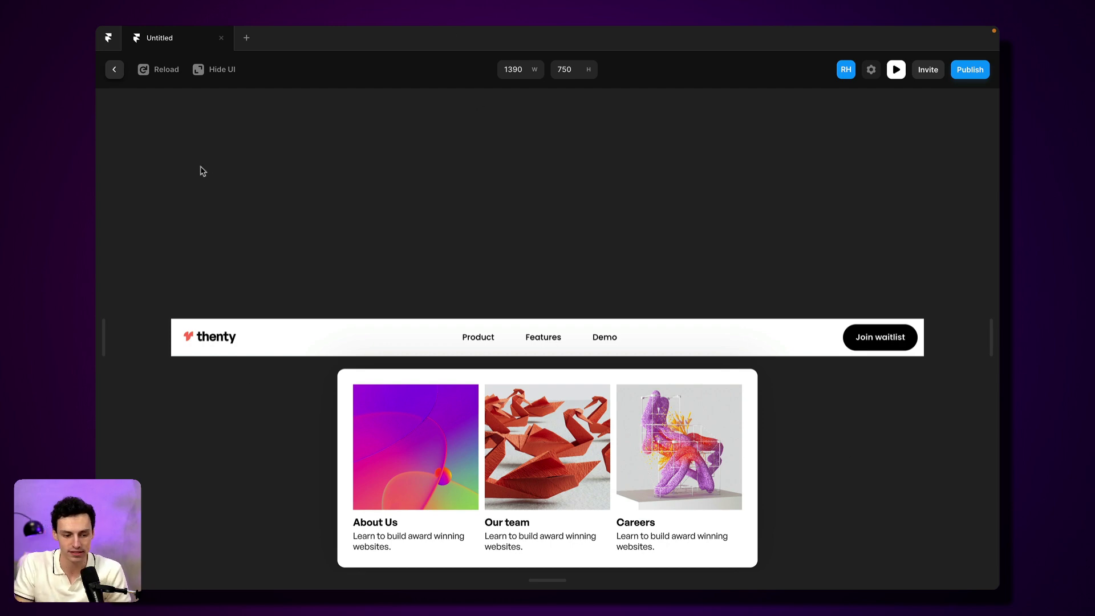
left_click(114, 69)
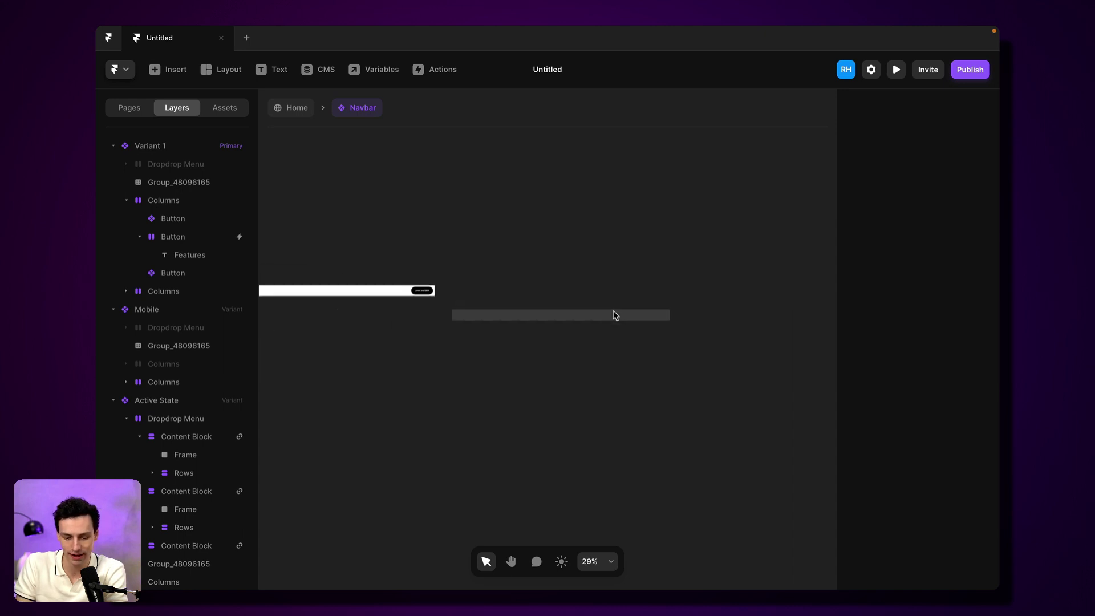
- In the Active State variant, try Mouse Leave as the Features button's trigger, and remove that inherited interaction from the button
left_click(476, 307)
scroll(579, 374, "up", 5)
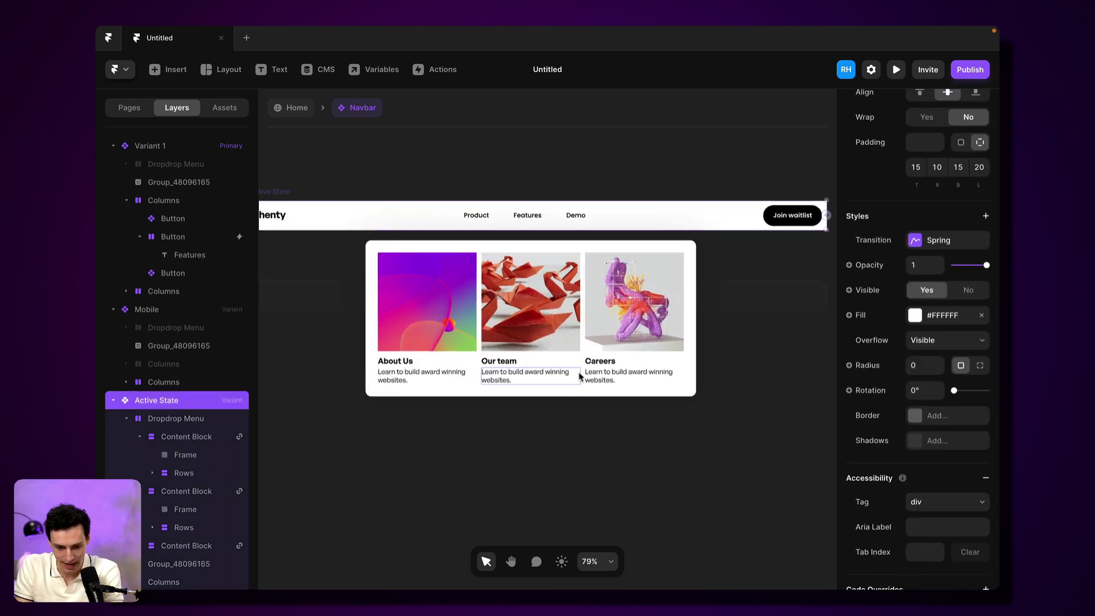
scroll(579, 374, "down", 4)
scroll(579, 375, "up", 2)
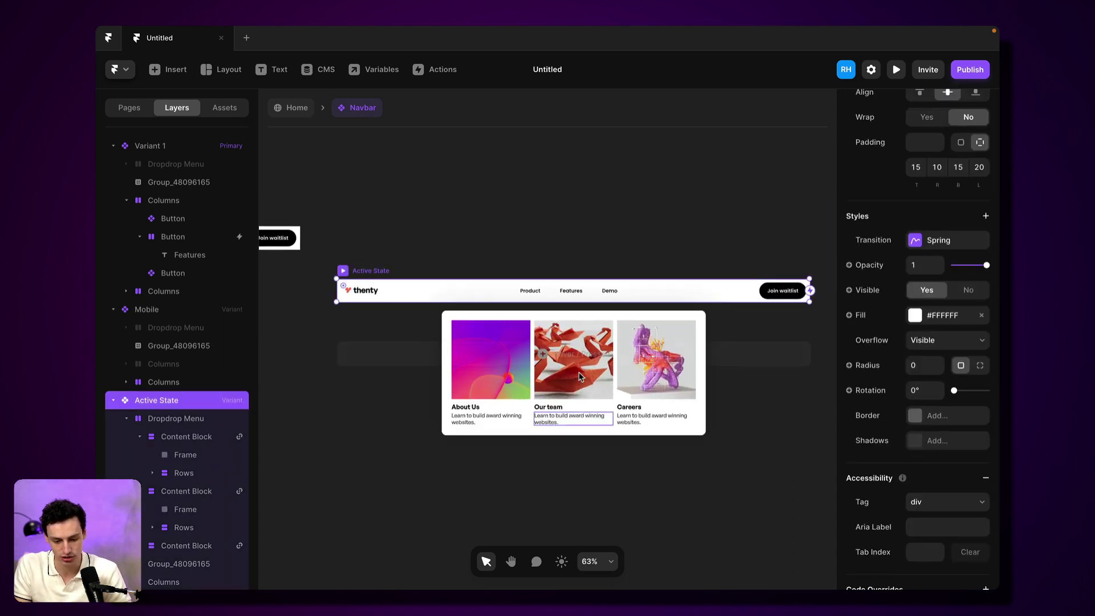
left_click(577, 292)
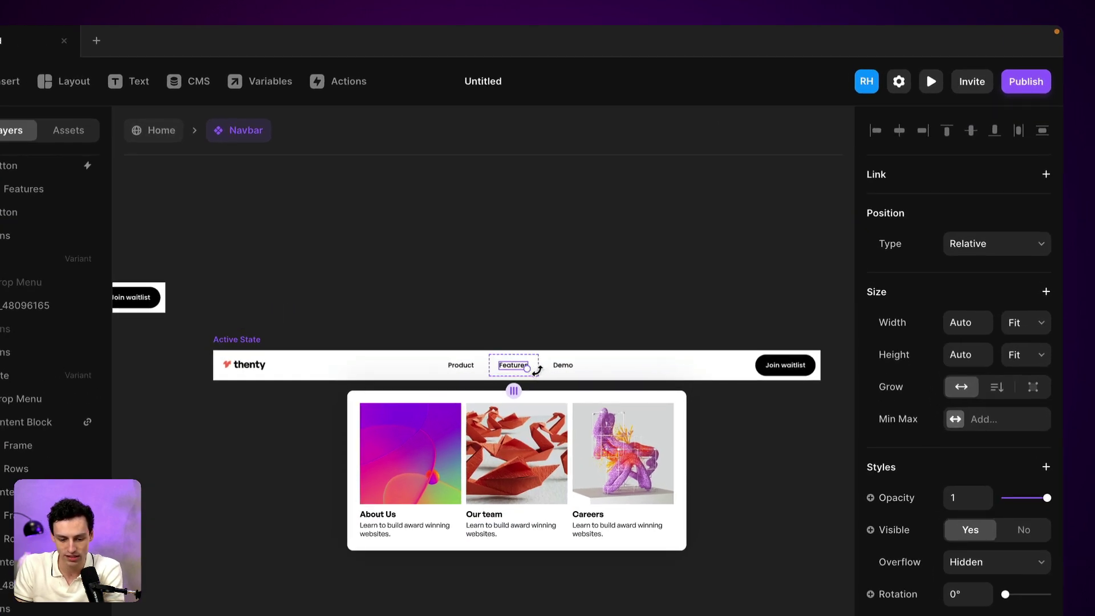
left_click(537, 357)
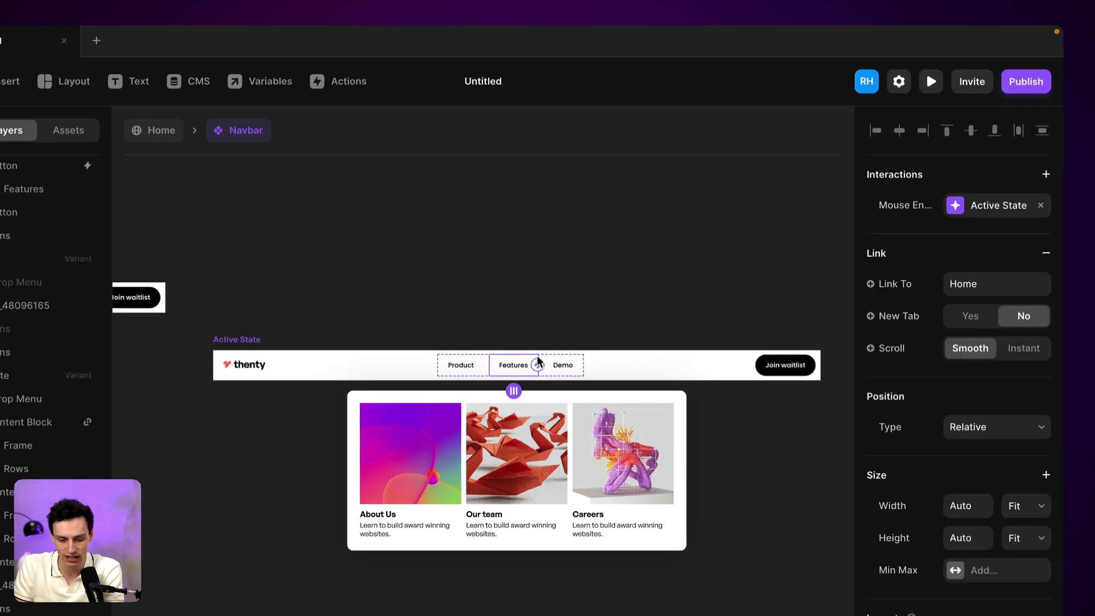
left_click(1004, 208)
left_click(752, 261)
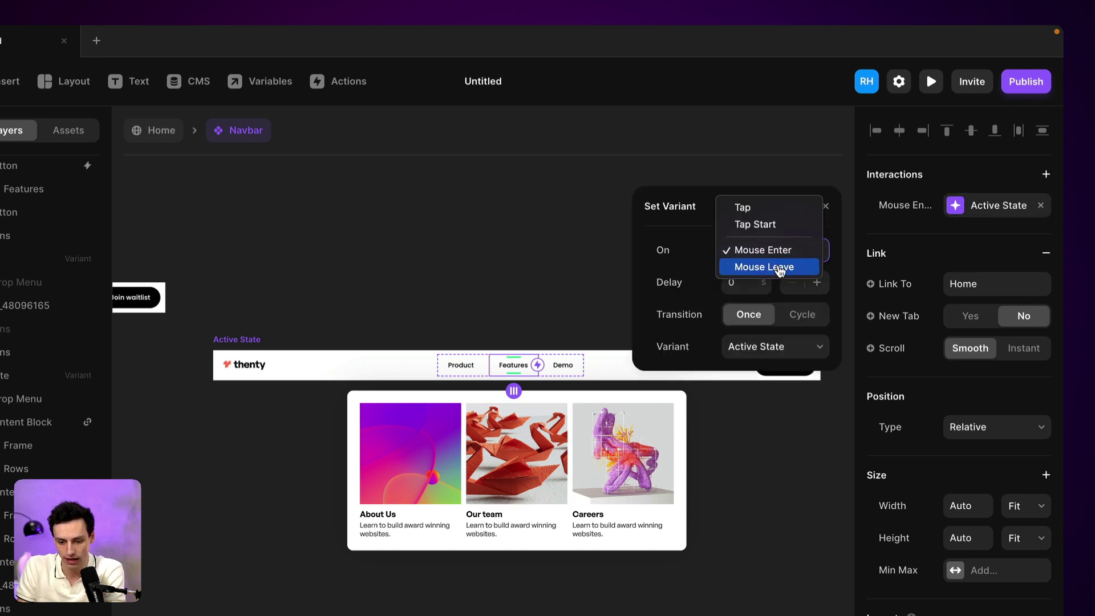
left_click(762, 265)
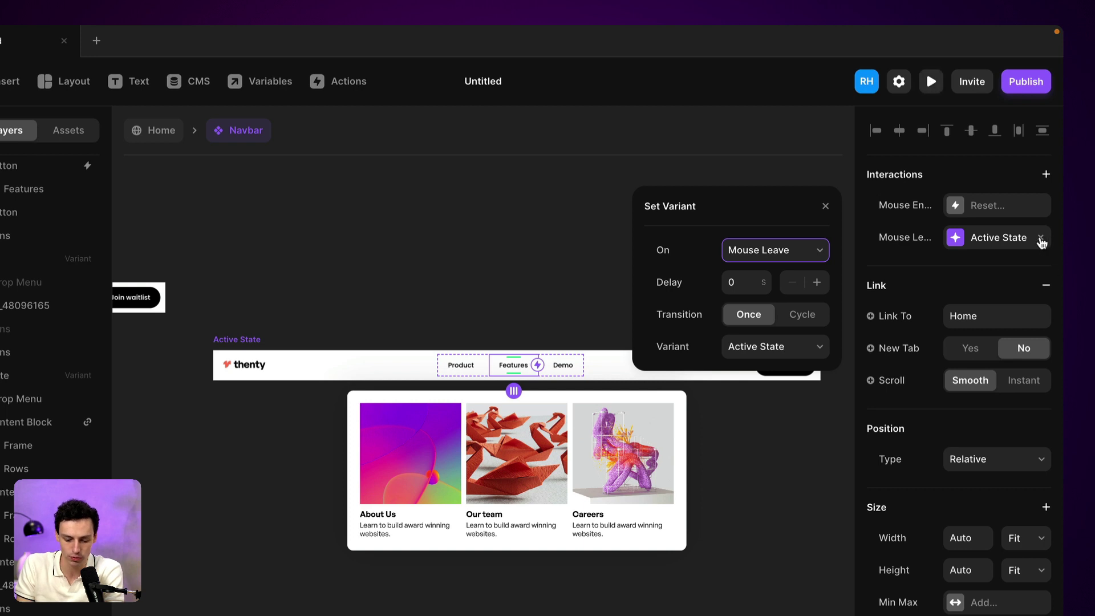
left_click(1041, 241)
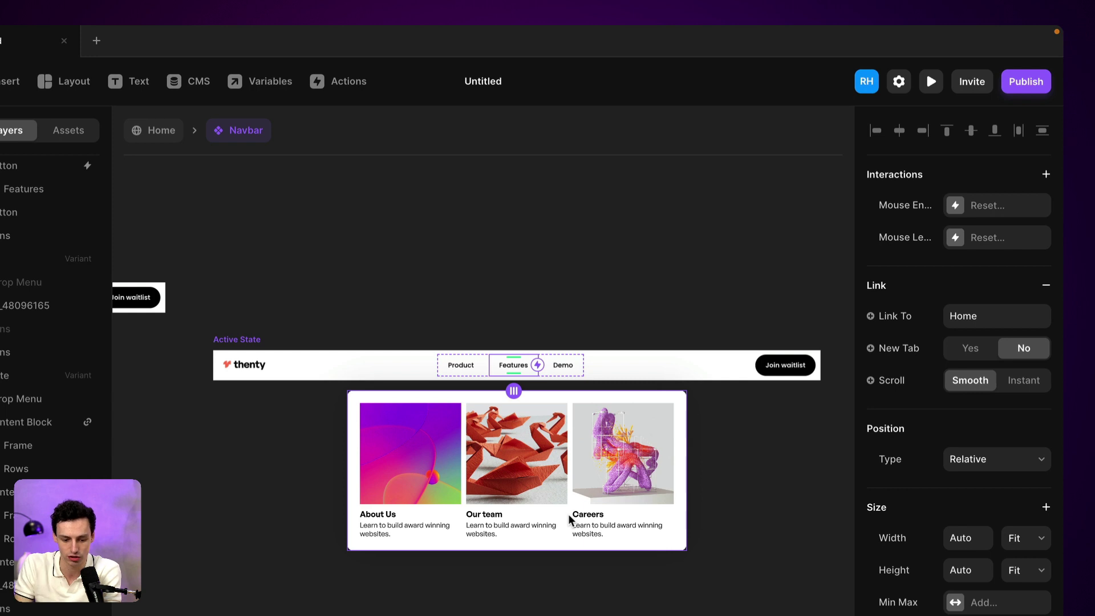
- Add a Mouse Leave transition to the Dropdrop Menu in the Active State variant that switches the navbar to Variant 1
scroll(569, 516, "left", 20)
scroll(569, 516, "right", 12)
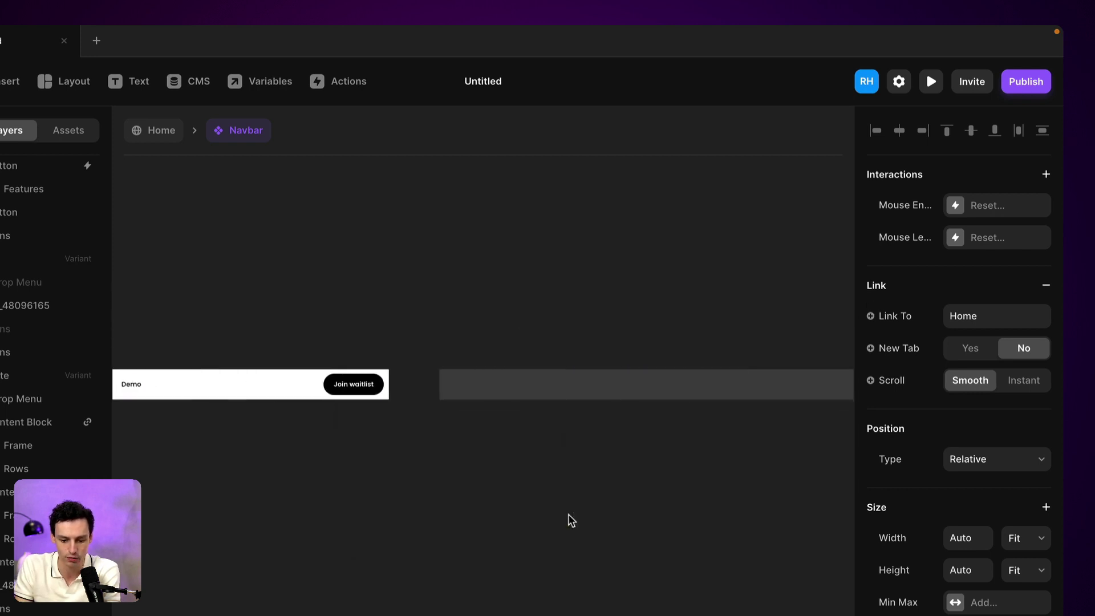
scroll(569, 515, "left", 10)
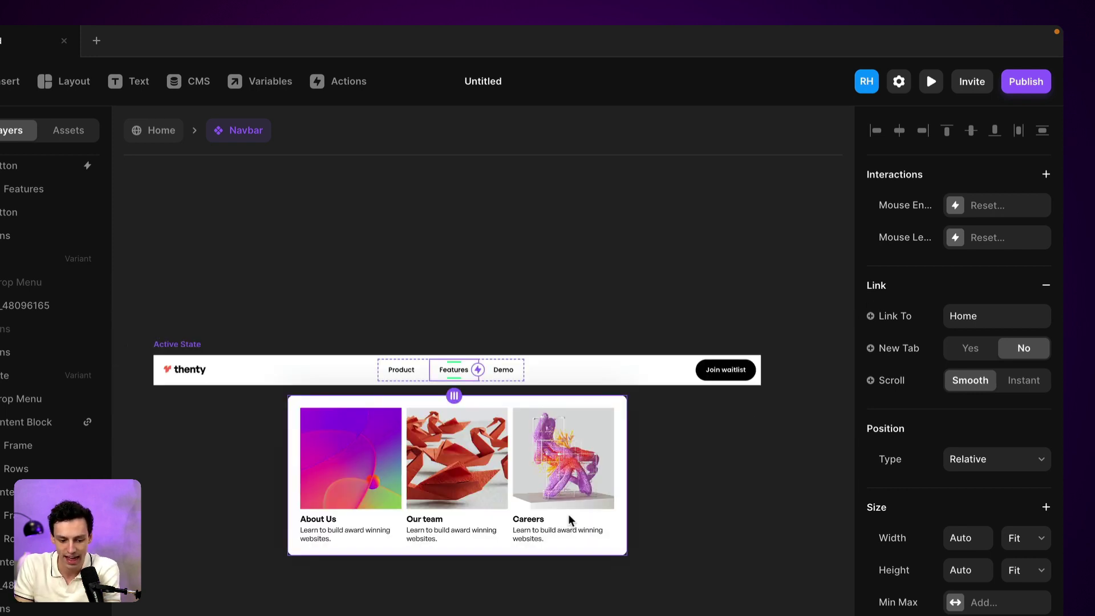
left_click(284, 474)
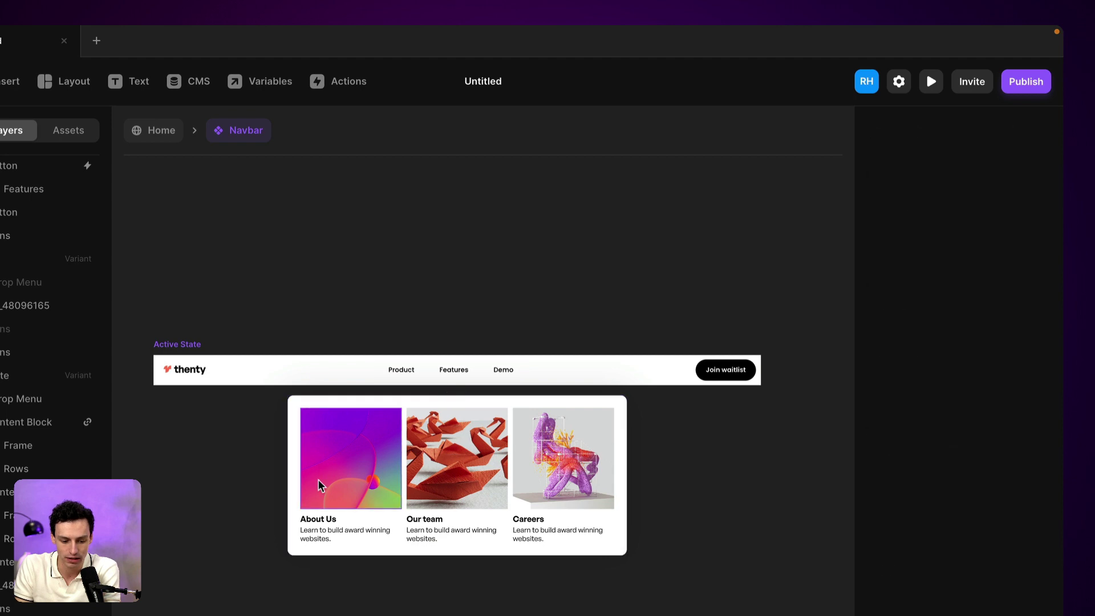
left_click(290, 452)
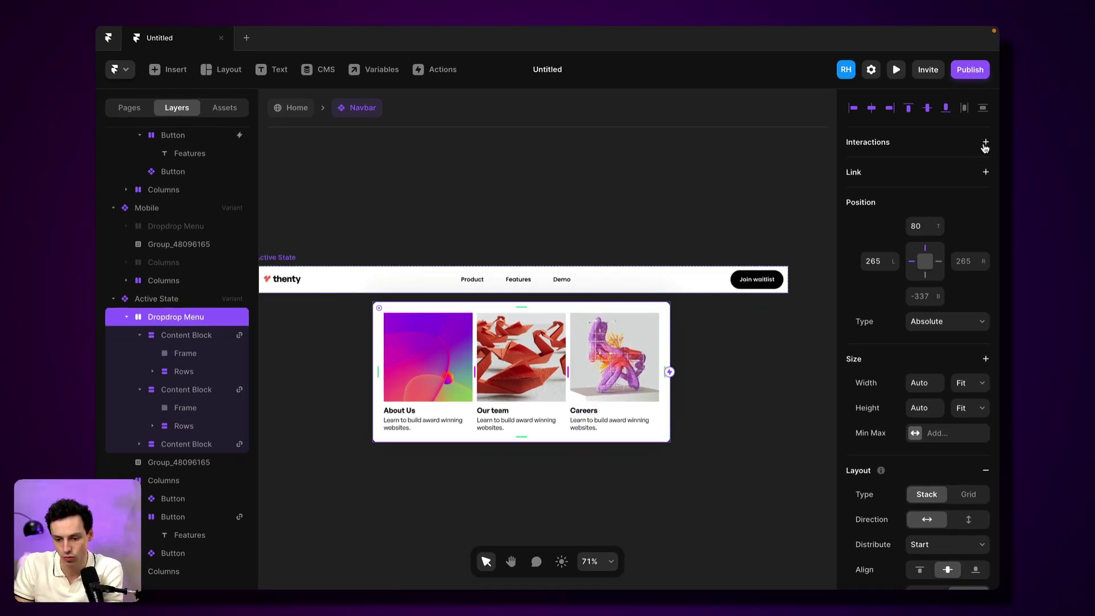
left_click(984, 142)
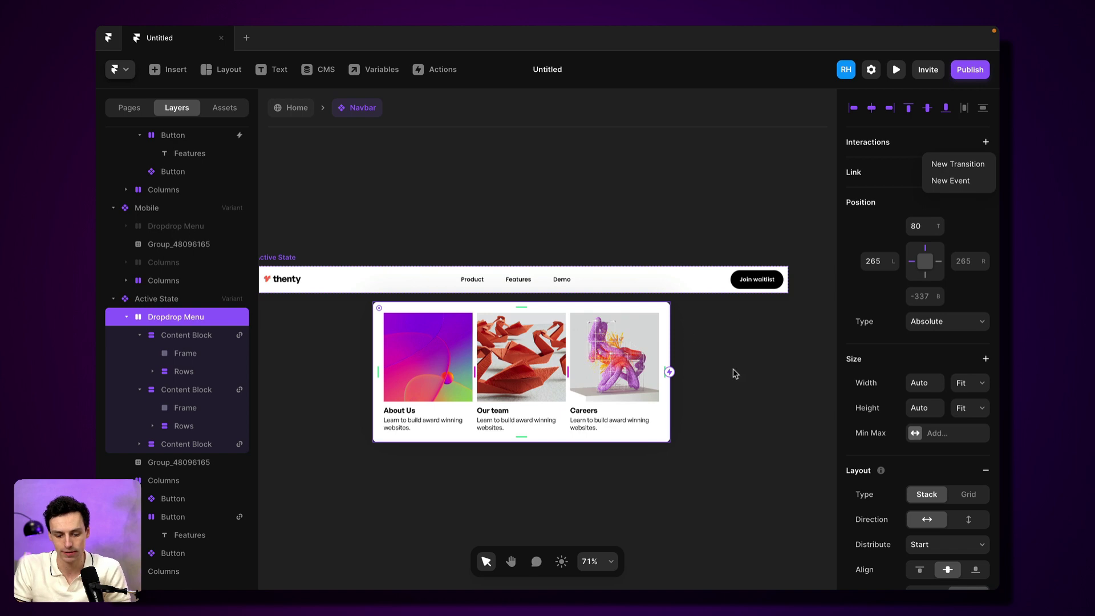
left_click(735, 374)
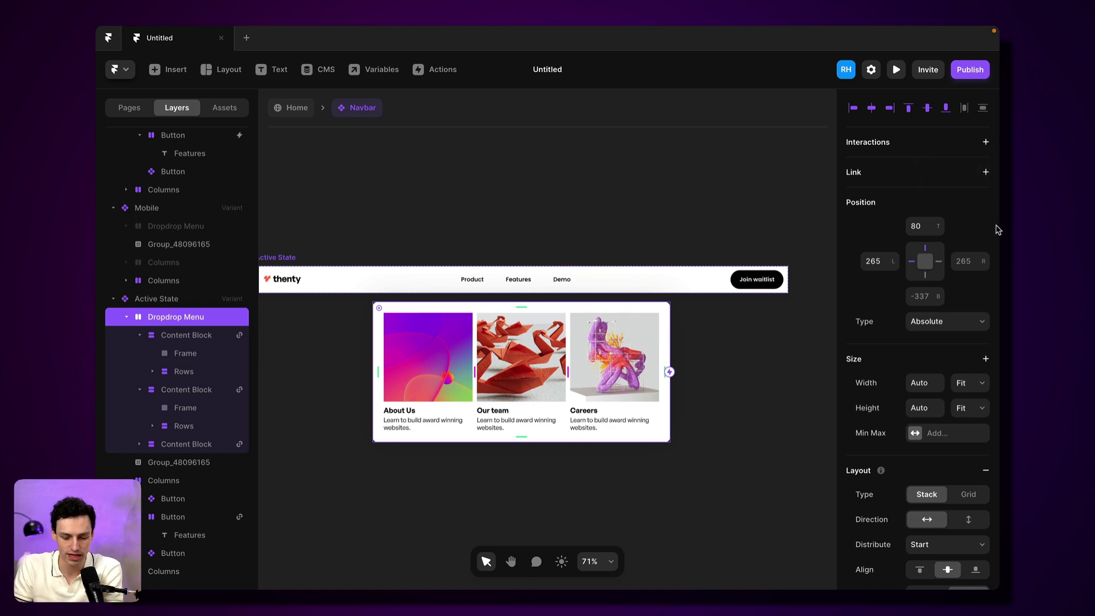
left_click(985, 141)
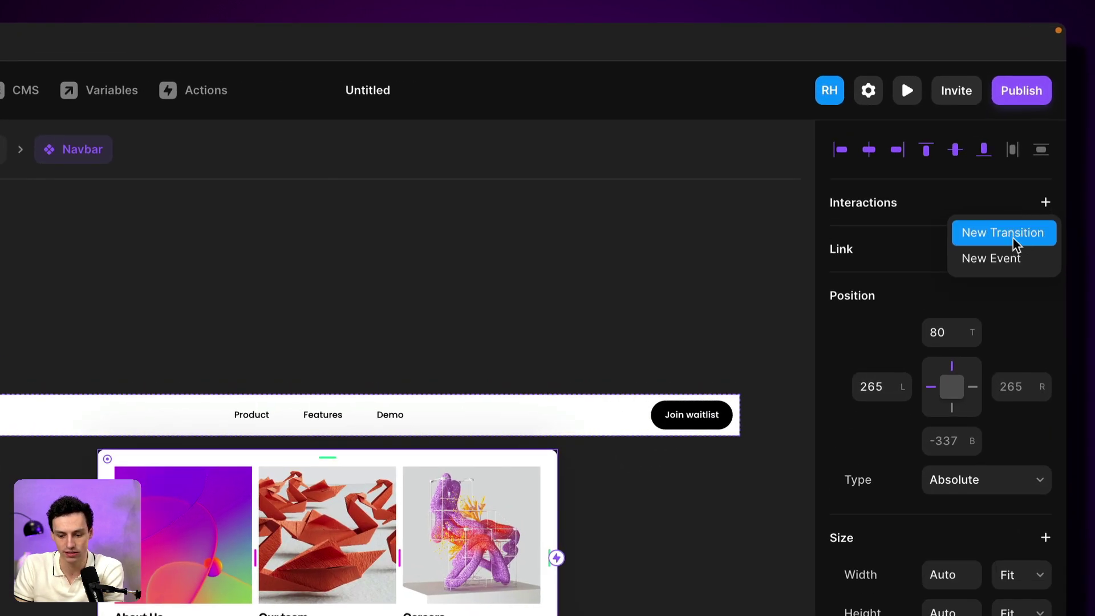
left_click(967, 168)
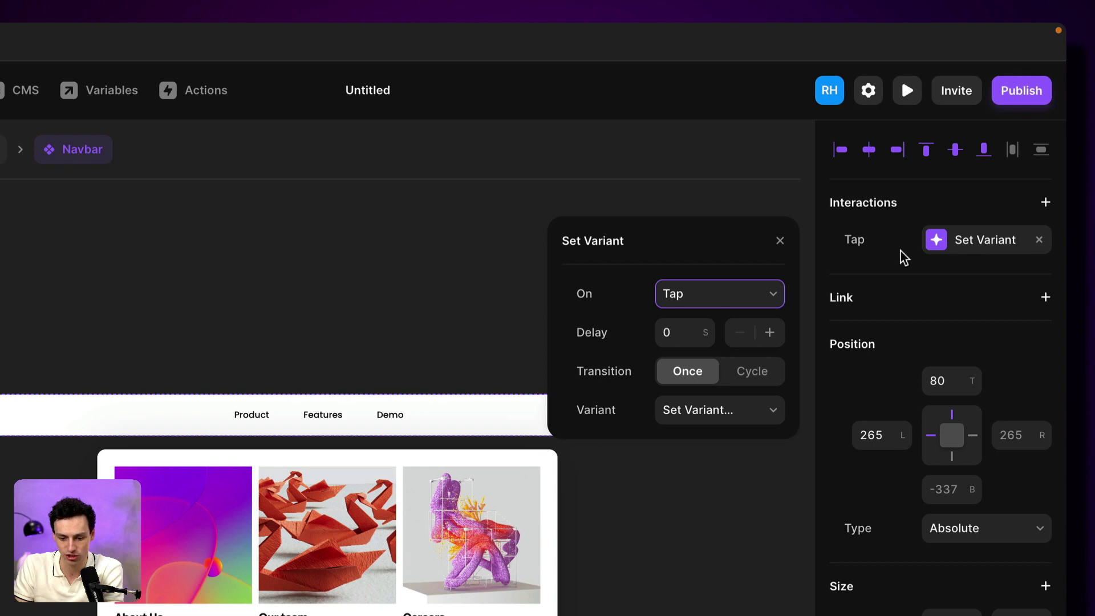
left_click(749, 300)
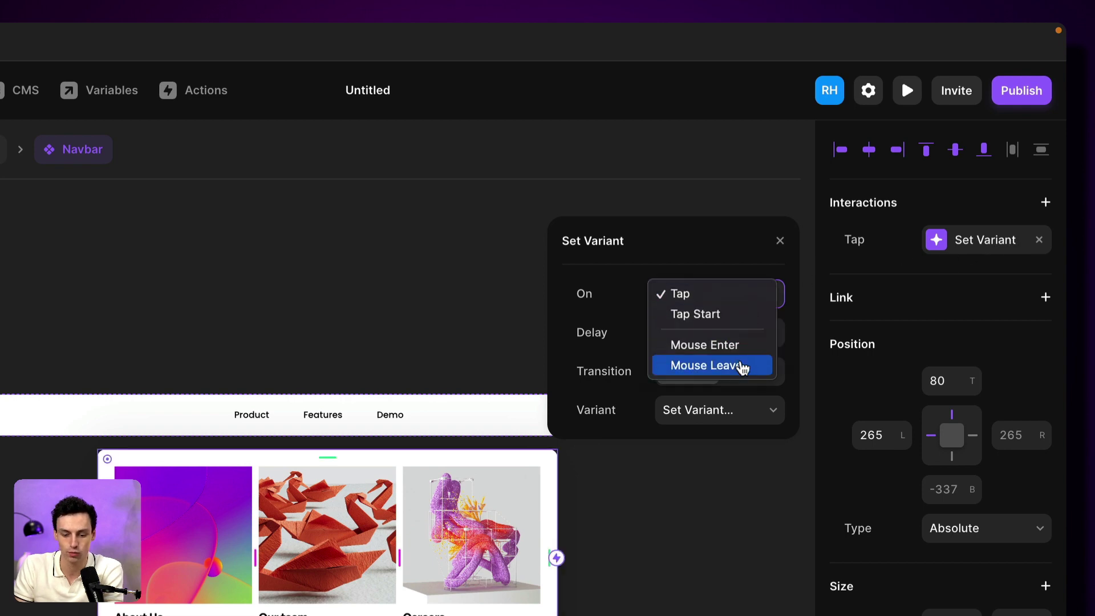
left_click(741, 366)
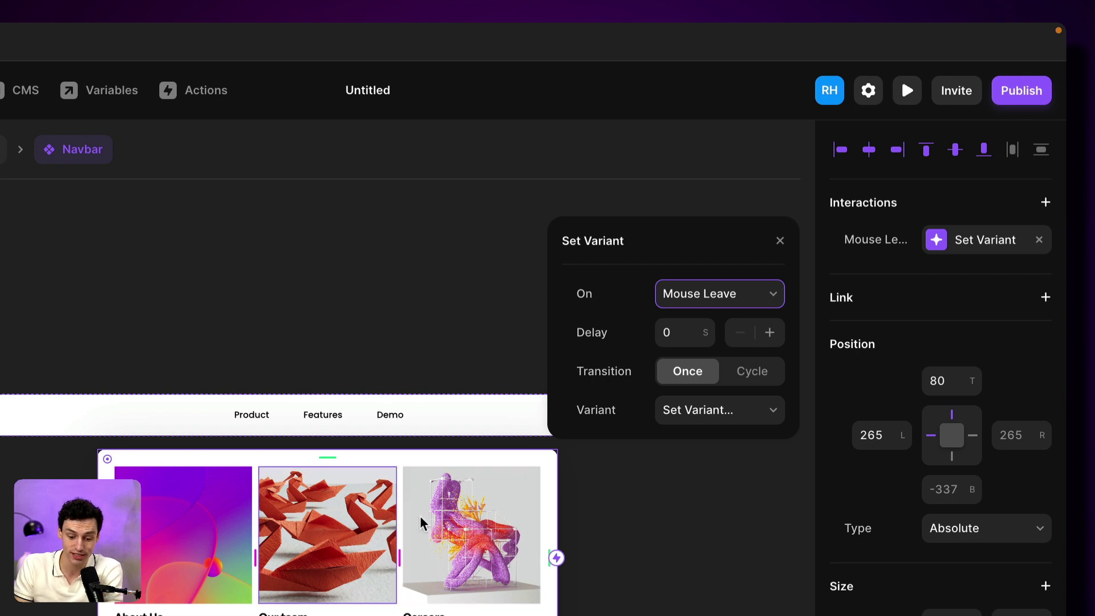
left_click(681, 402)
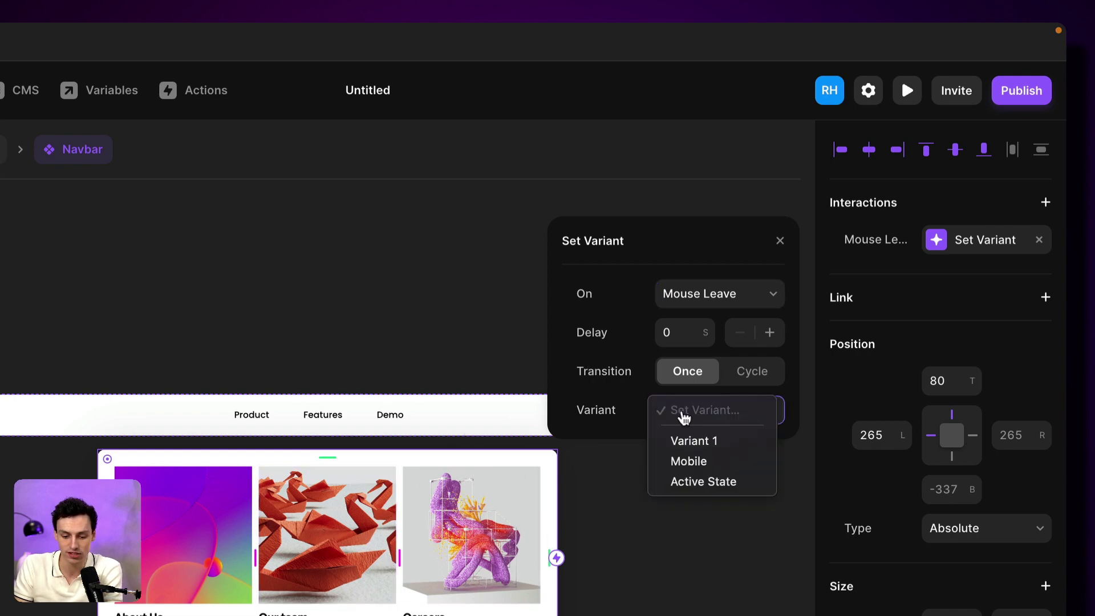
left_click(694, 443)
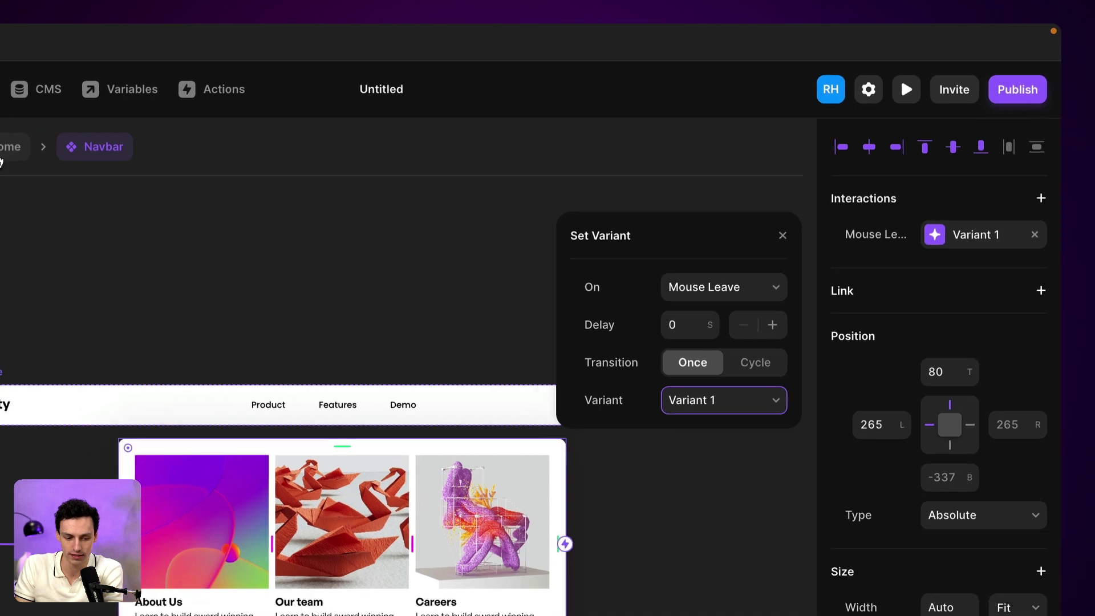
- Go back to the Home page and preview it to test the dropdown with the Features button
left_click(1, 159)
left_click(402, 174)
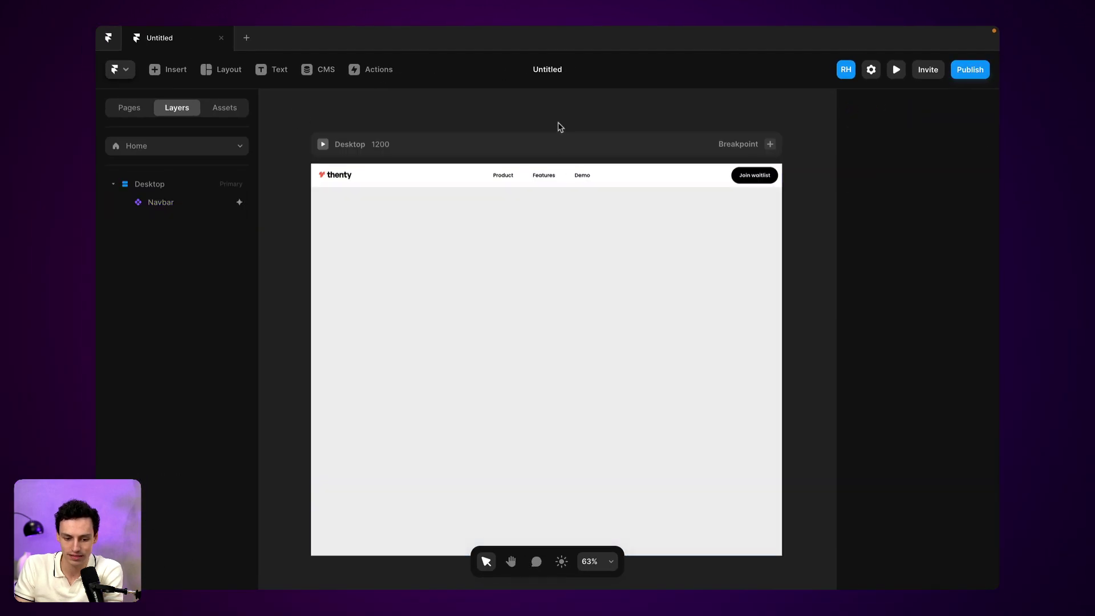
left_click(895, 71)
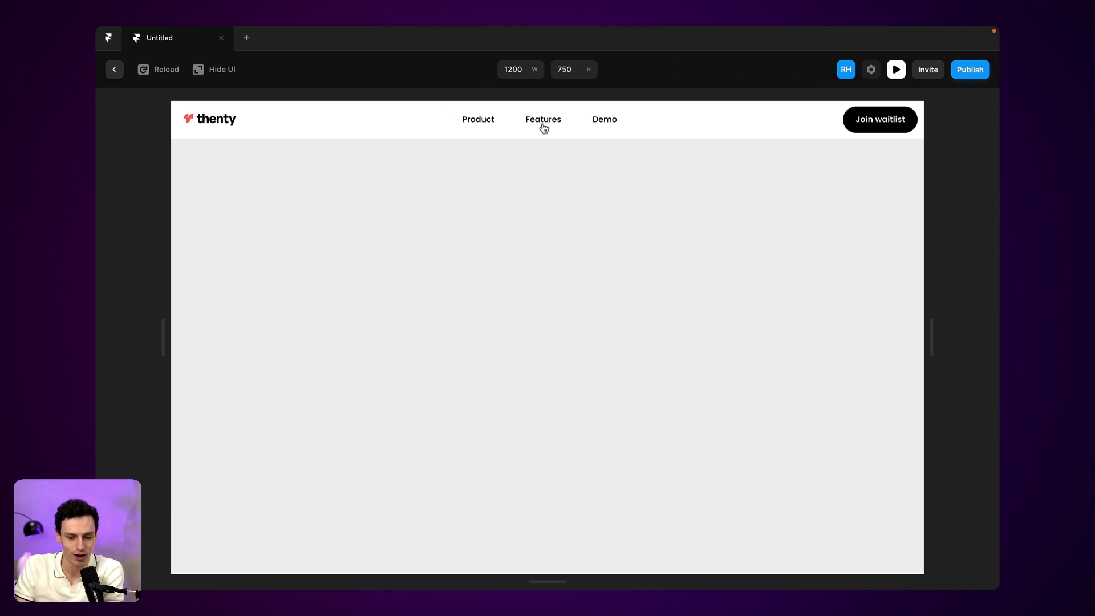
left_click(542, 126)
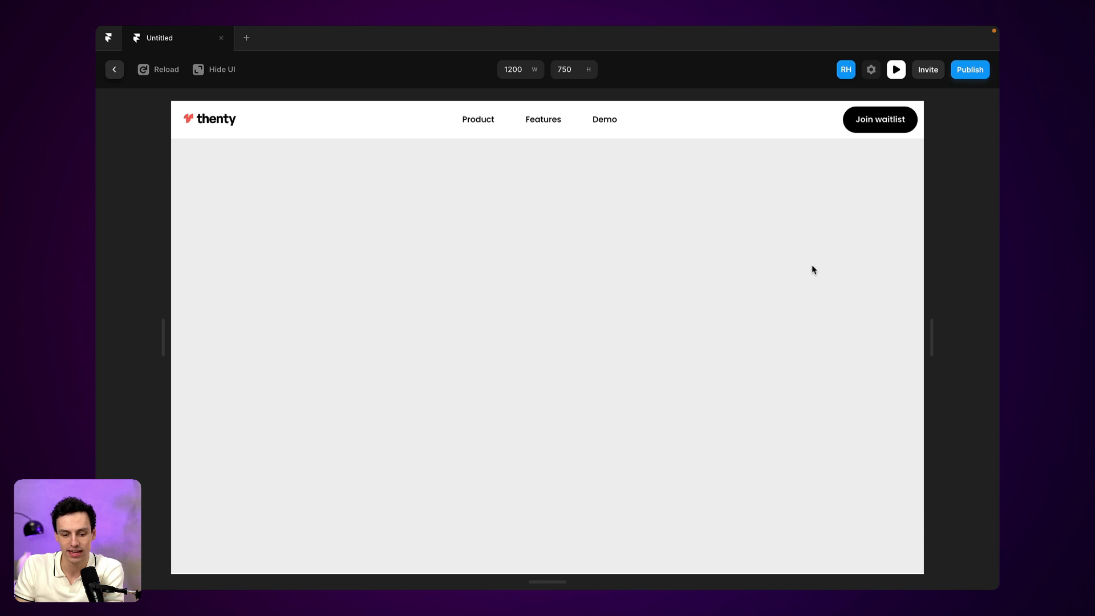
mouse_move(545, 125)
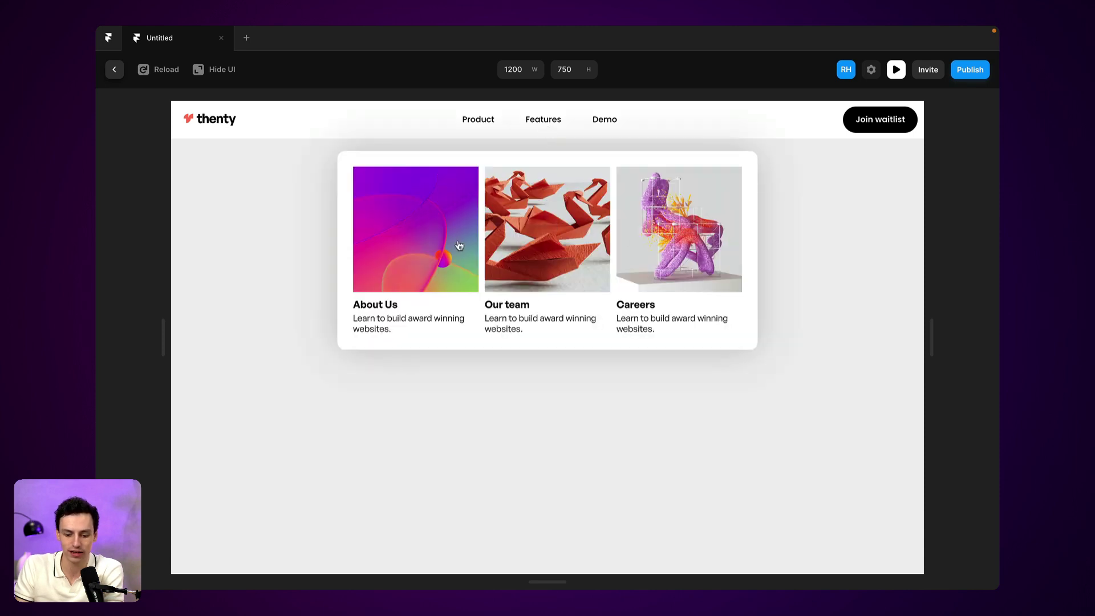